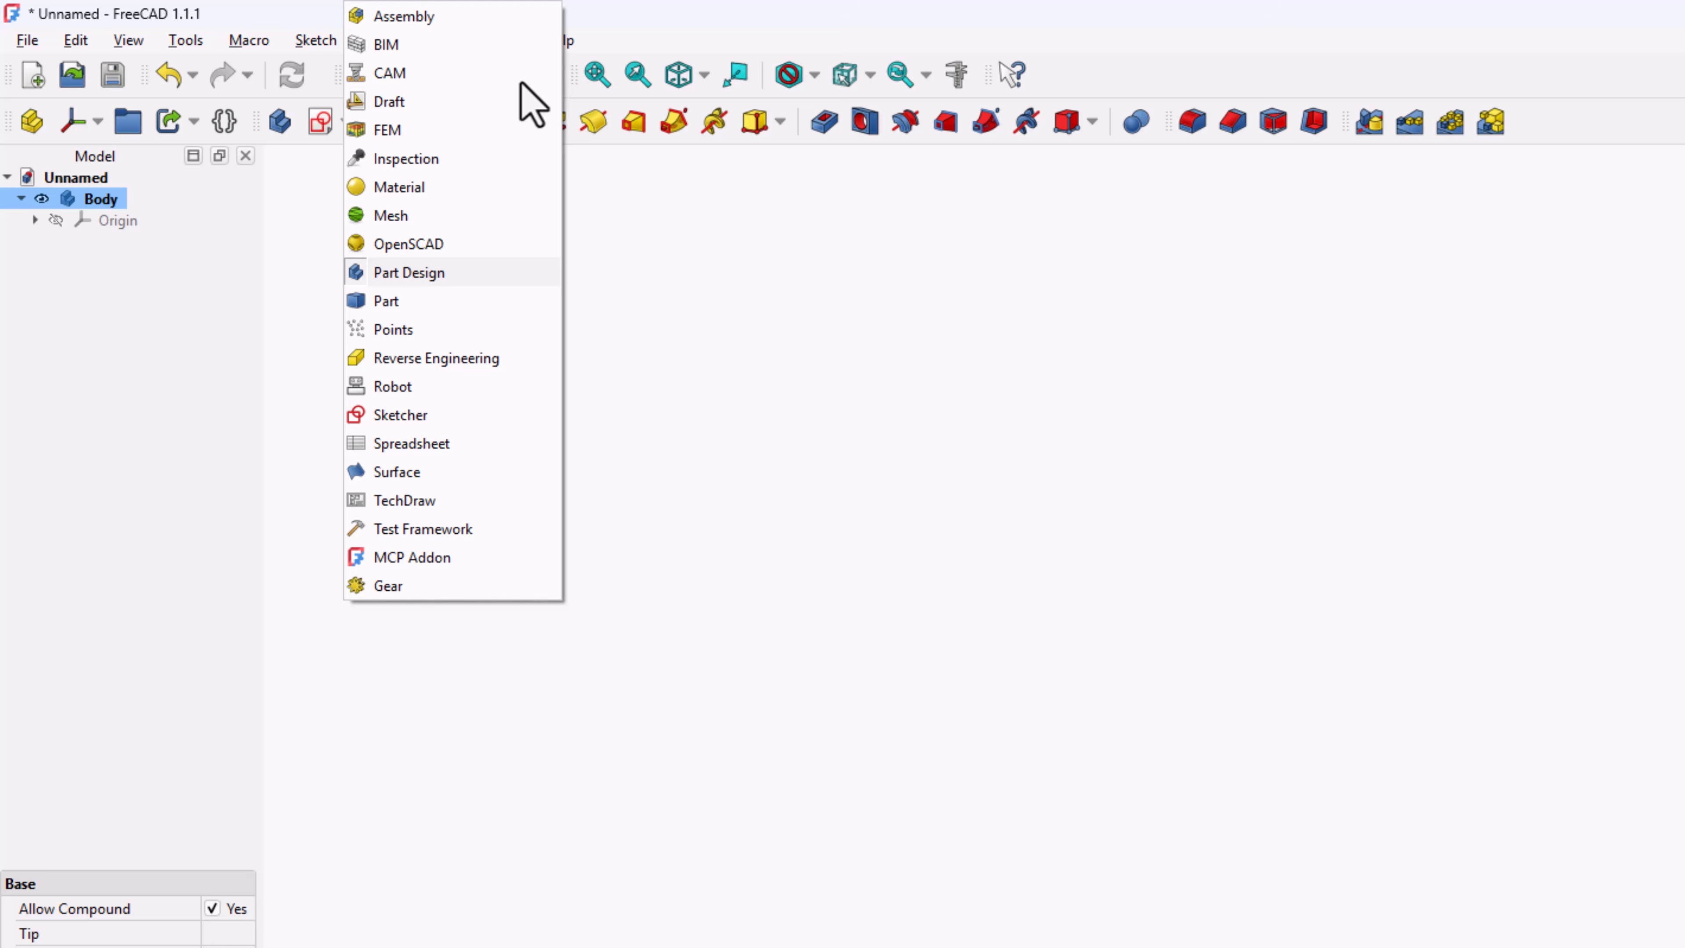
Switch to the MCP Addon workbench and show the Report View.
left_click(451, 558)
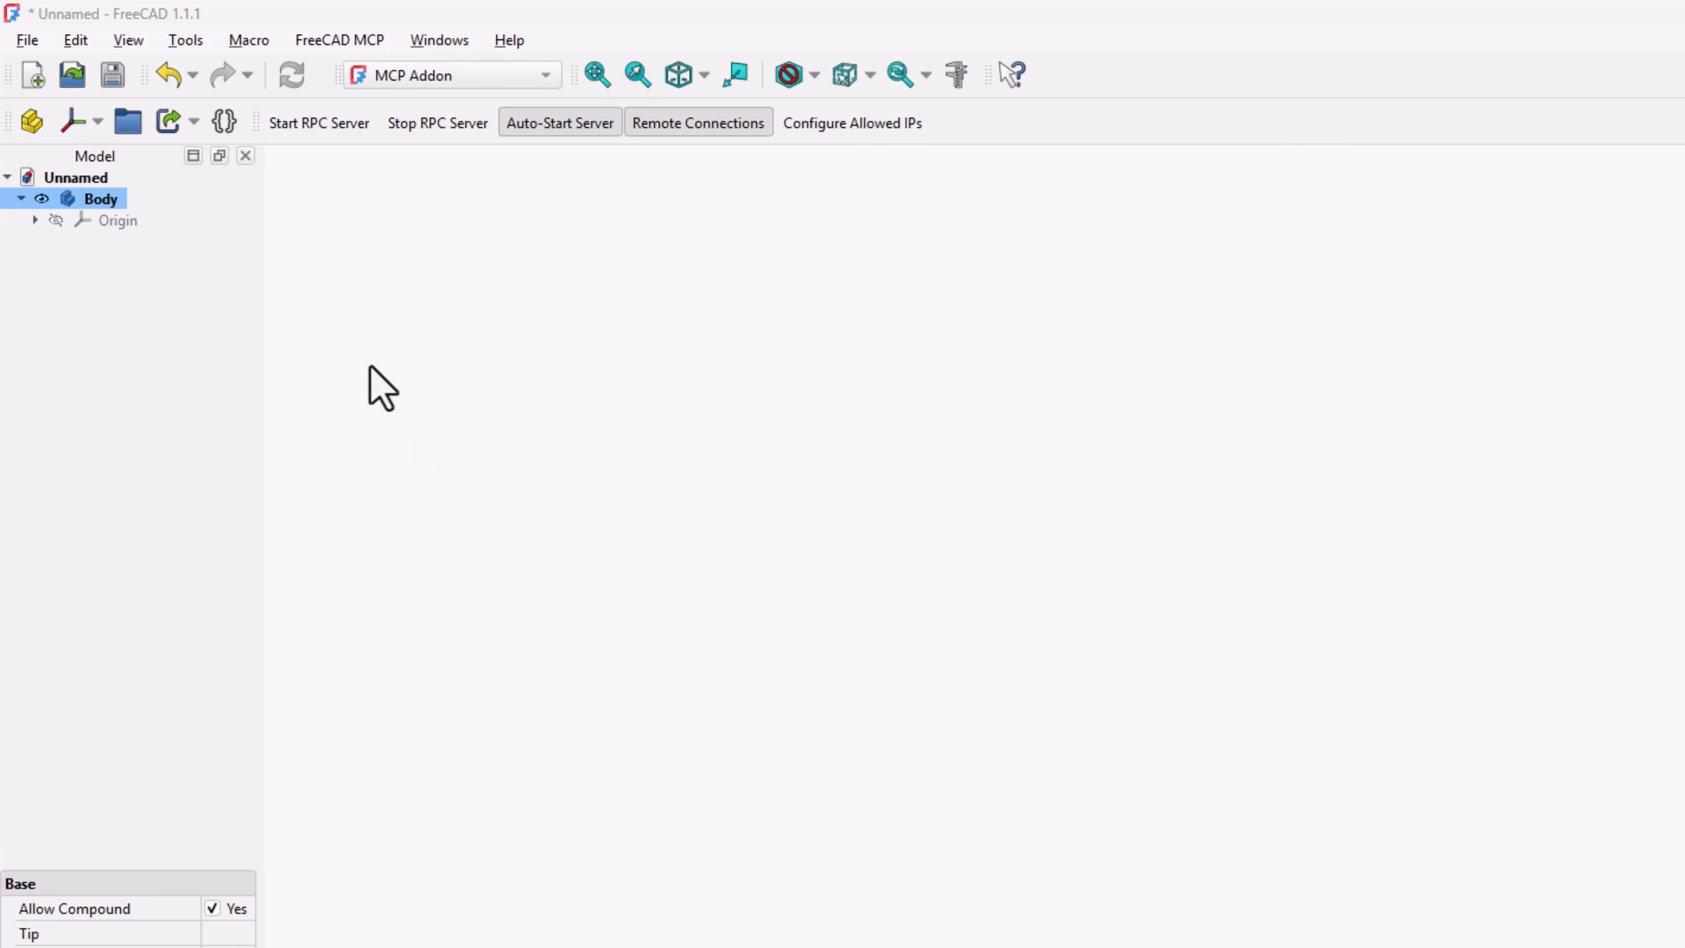
left_click(128, 41)
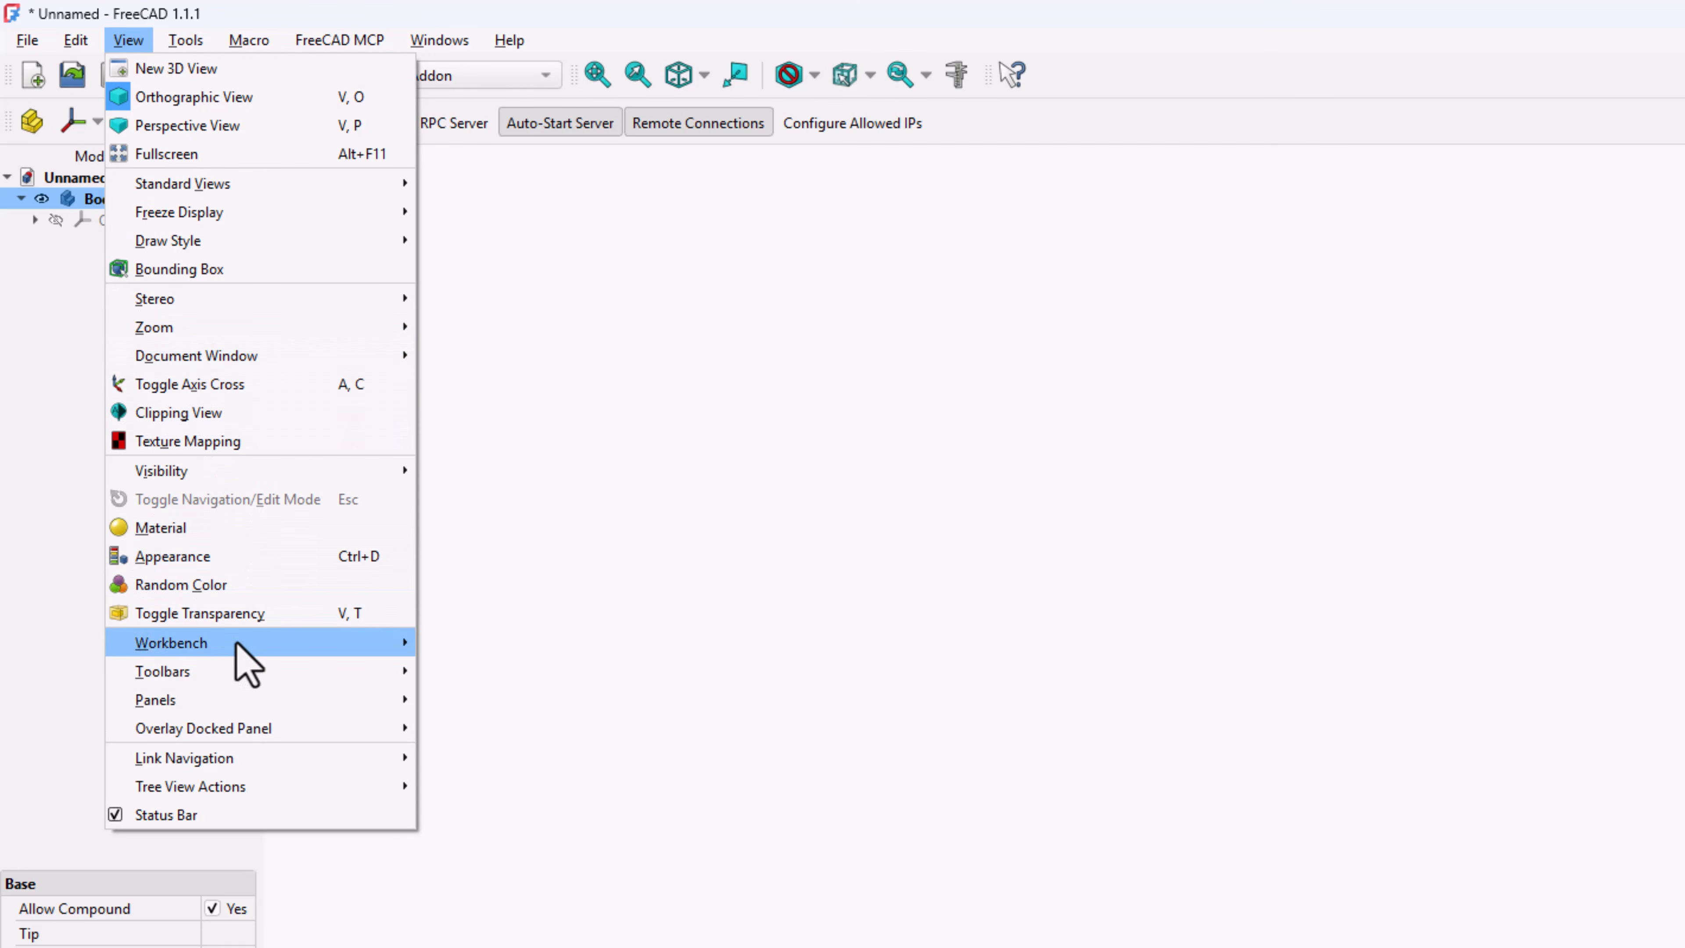
mouse_move(249, 698)
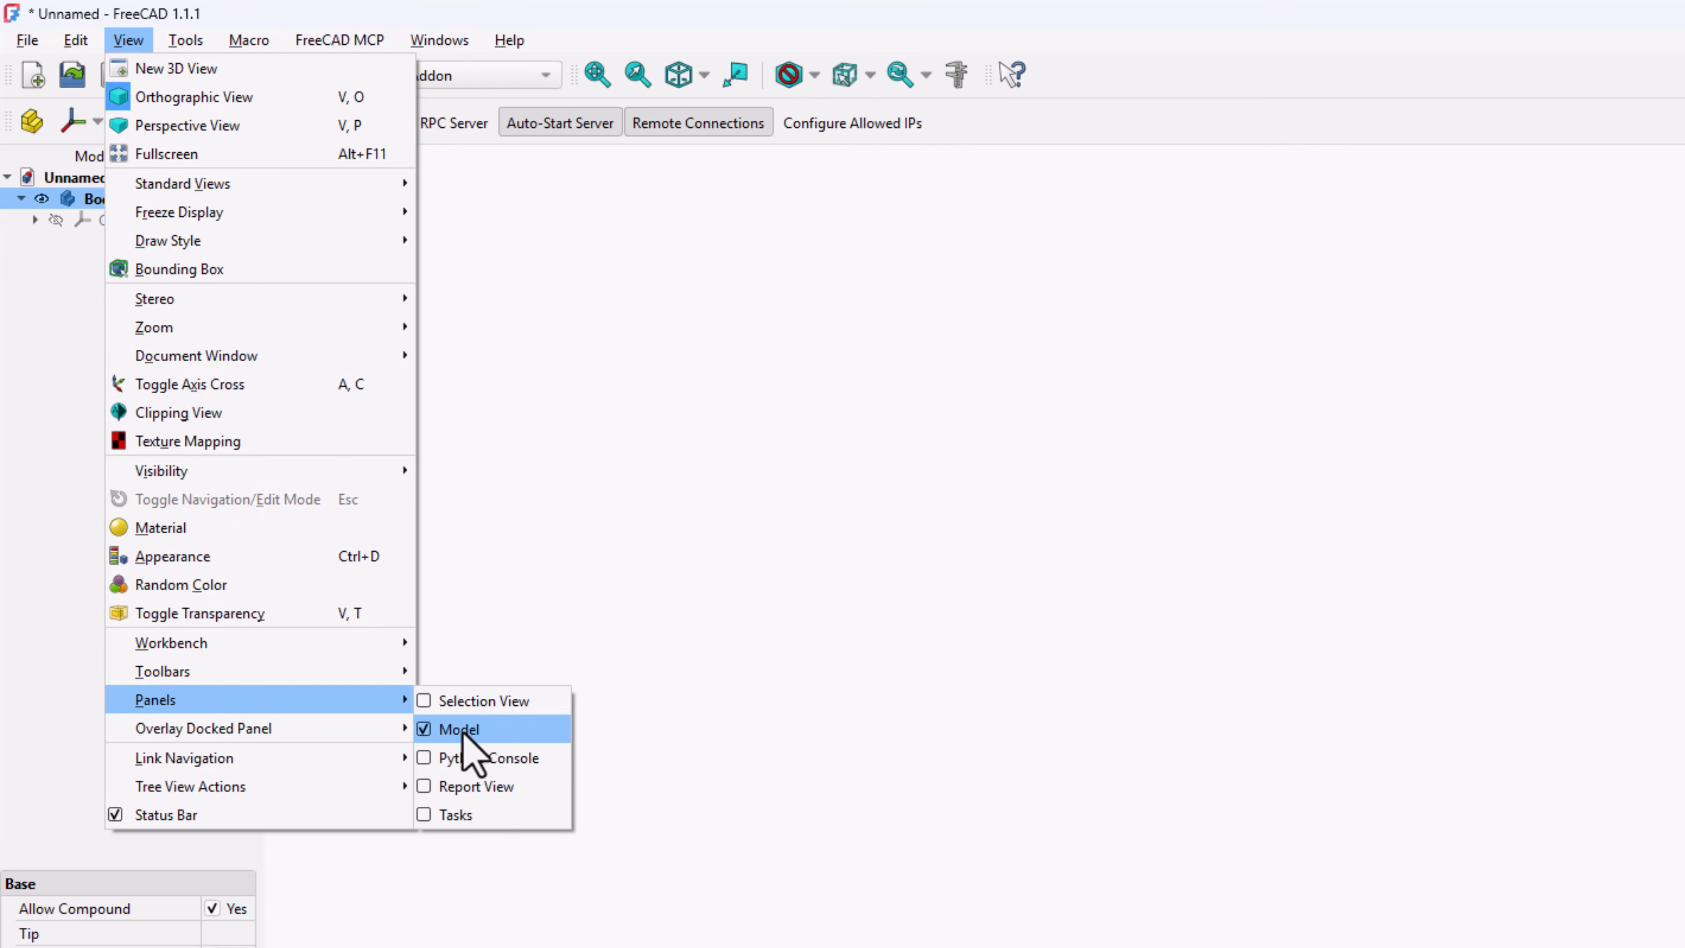
left_click(463, 784)
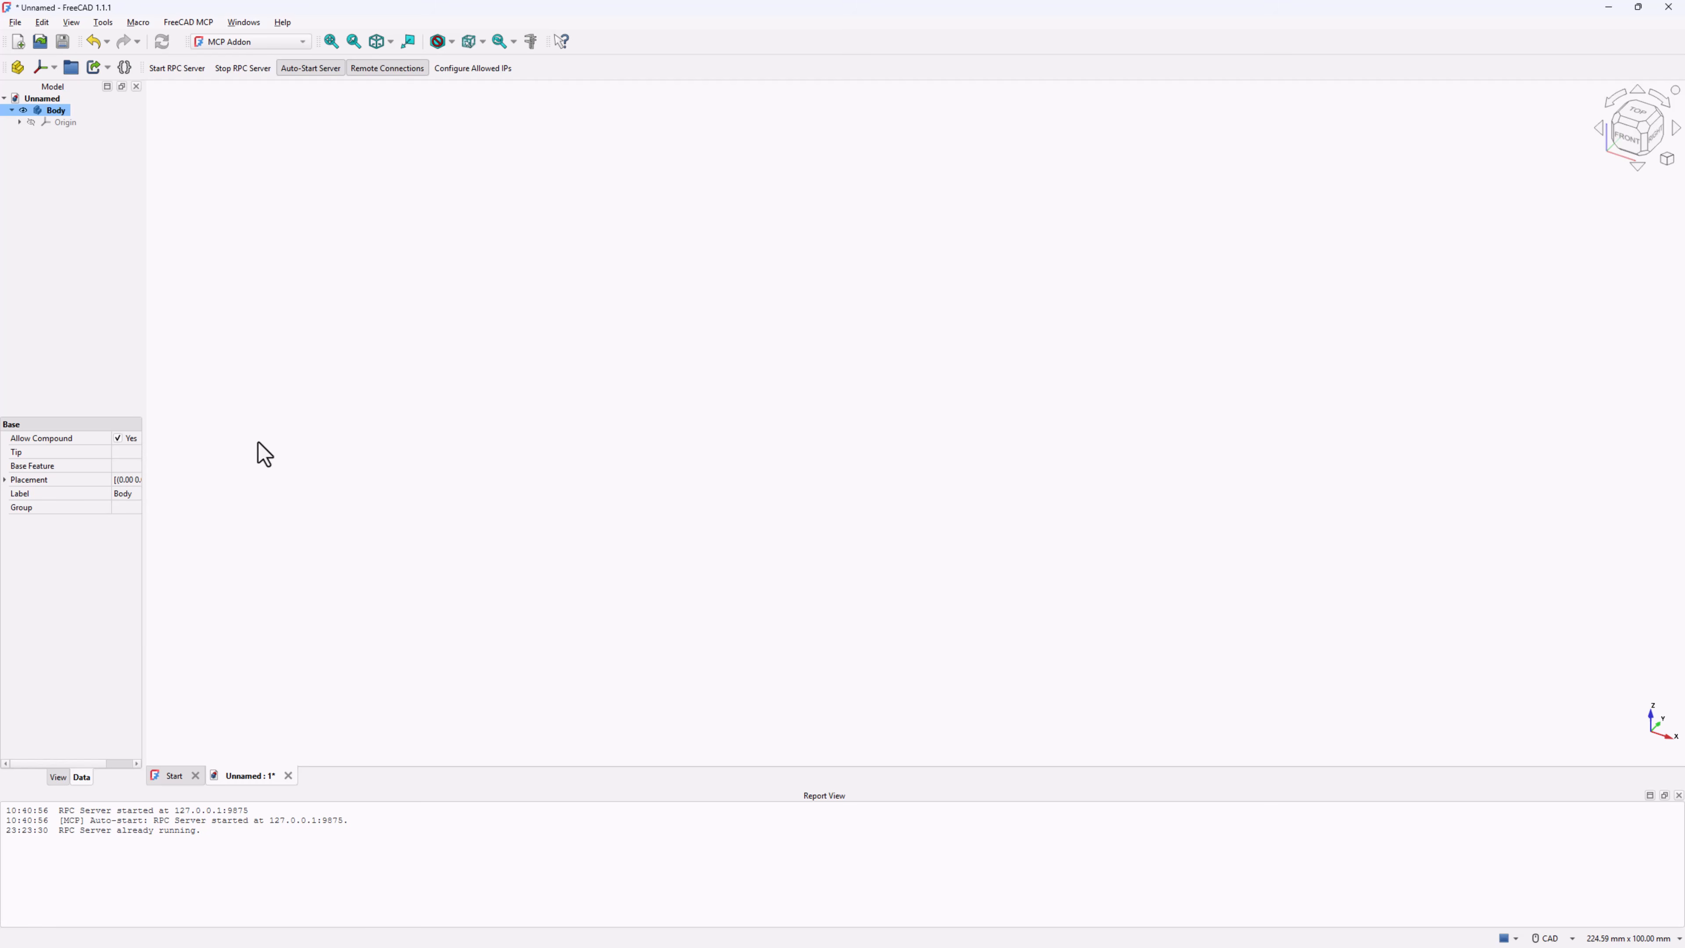
Highlight the MCP auto-start line in the report log and start the RPC server.
left_click_drag(7, 821, 154, 780)
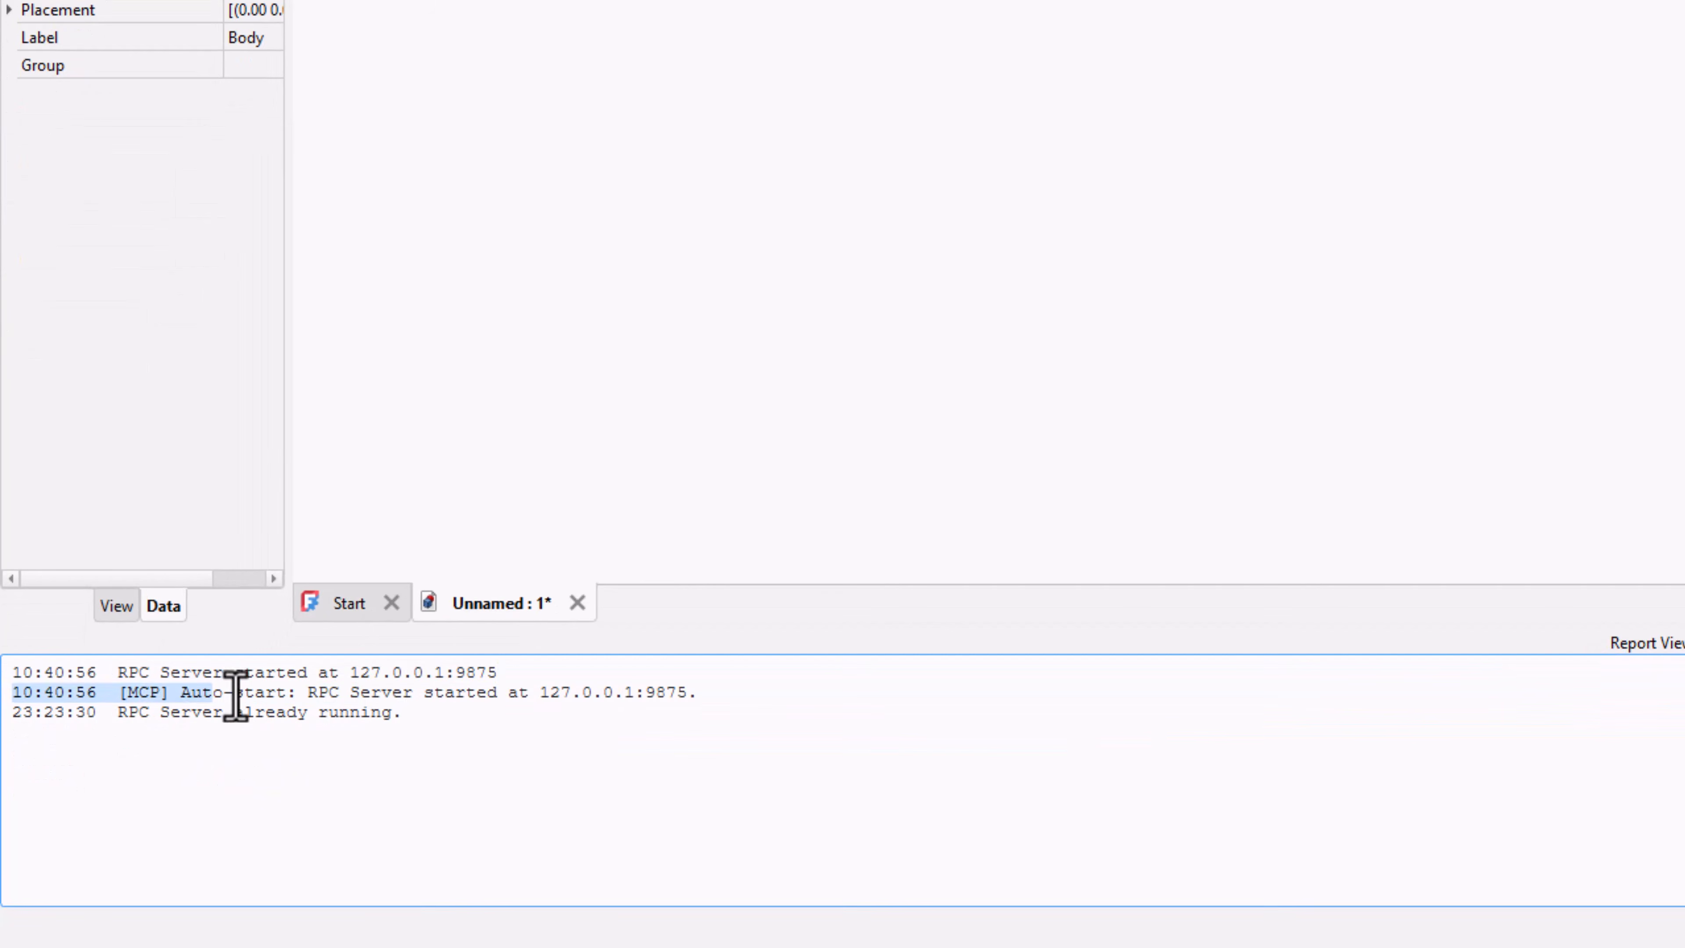
left_click(154, 781)
triple_click(472, 779)
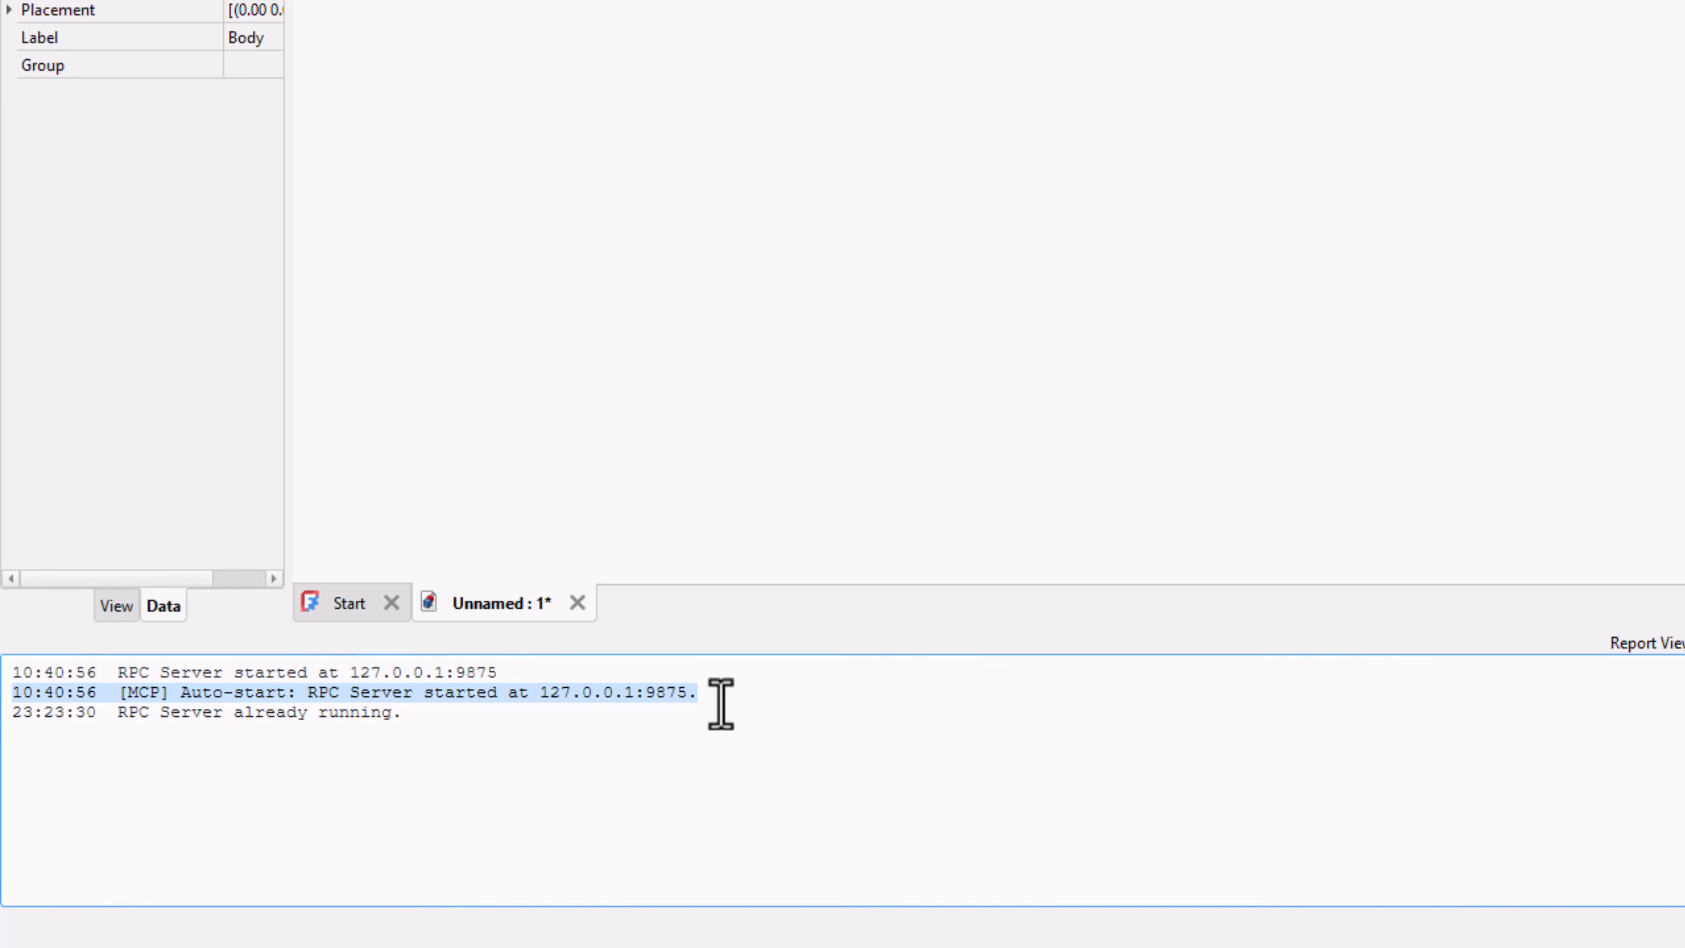
left_click(391, 729)
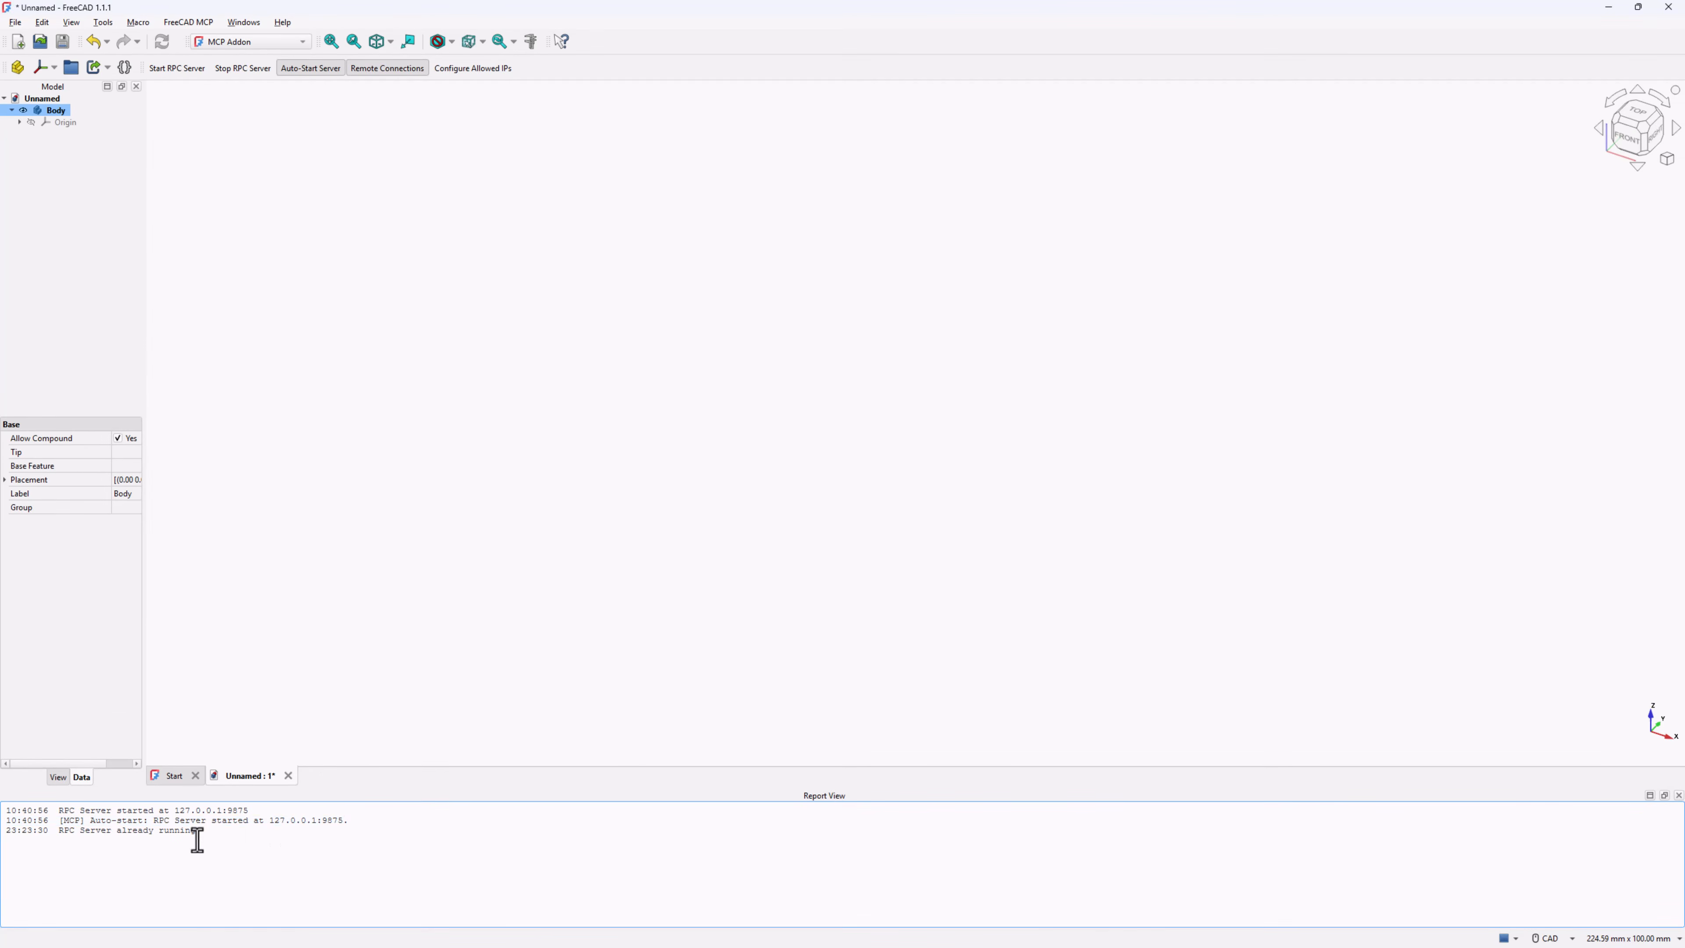
left_click(200, 69)
left_click(200, 69)
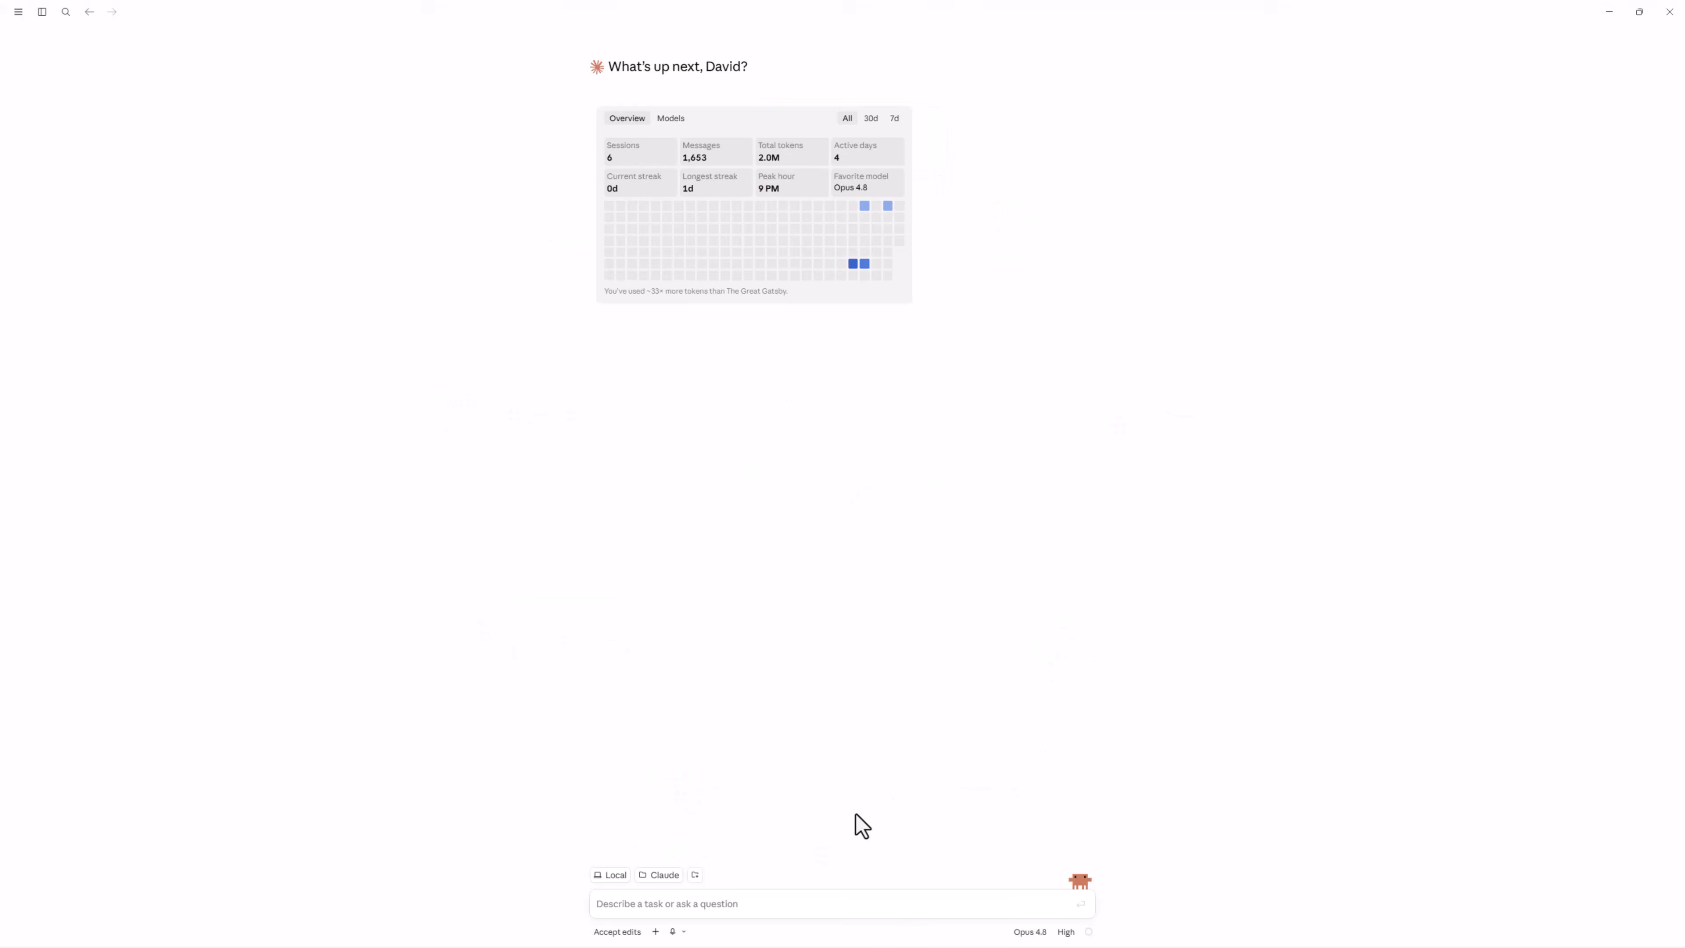
In Claude, enable the freecad connector for the session.
left_click(655, 931)
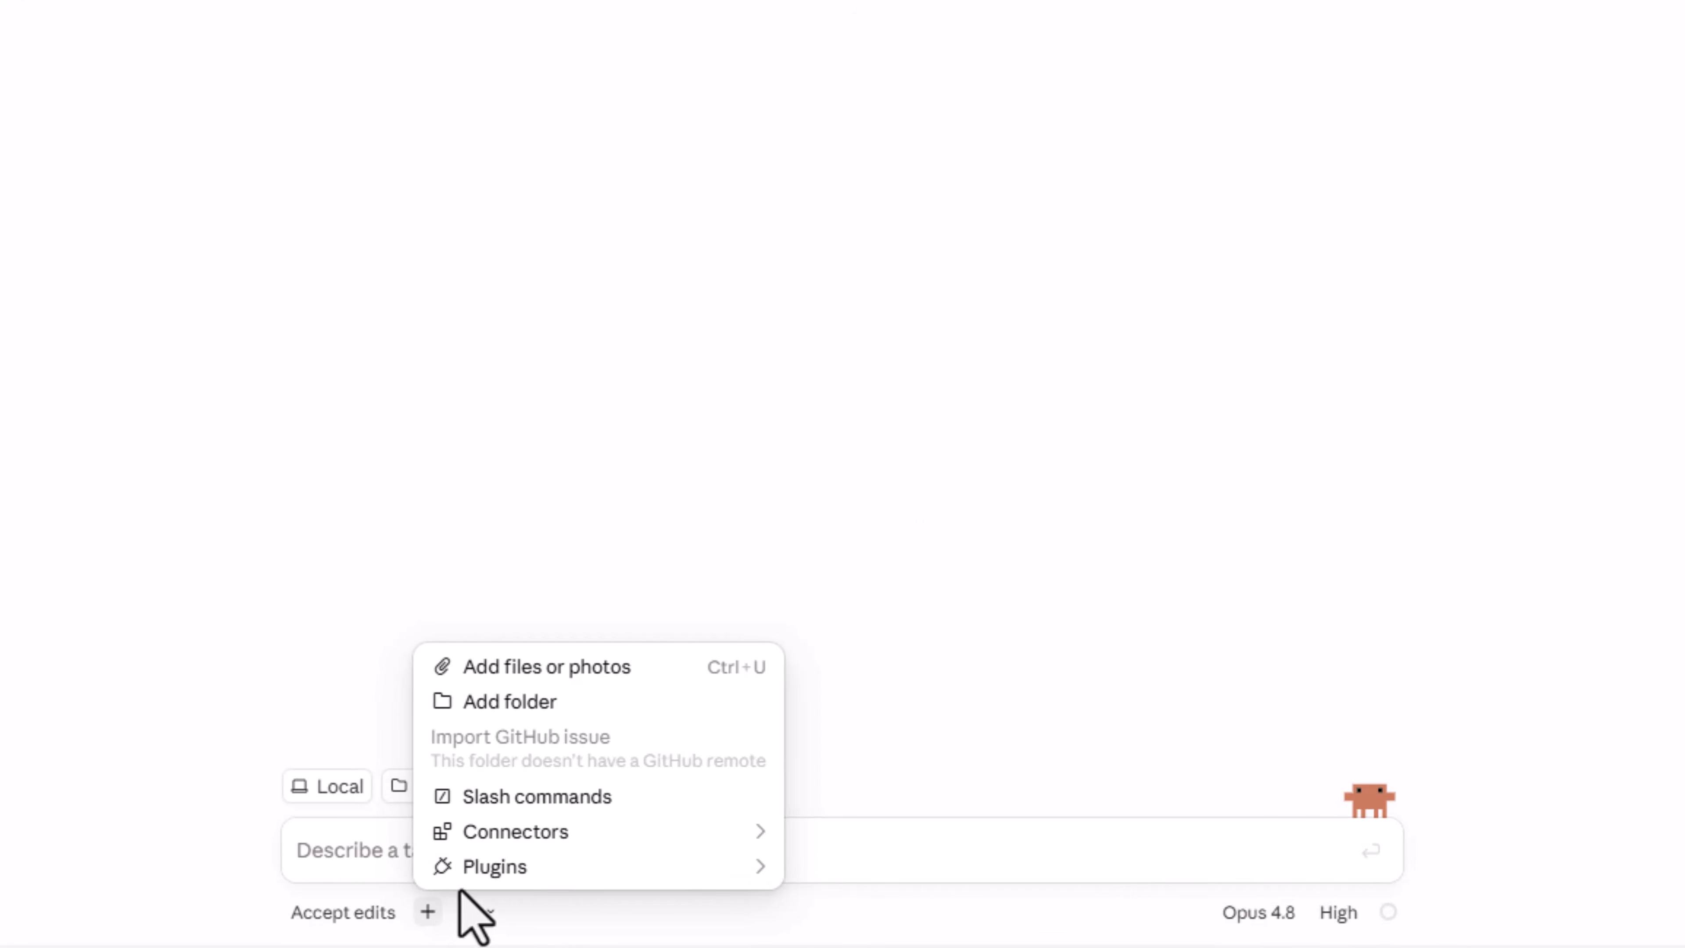
mouse_move(508, 842)
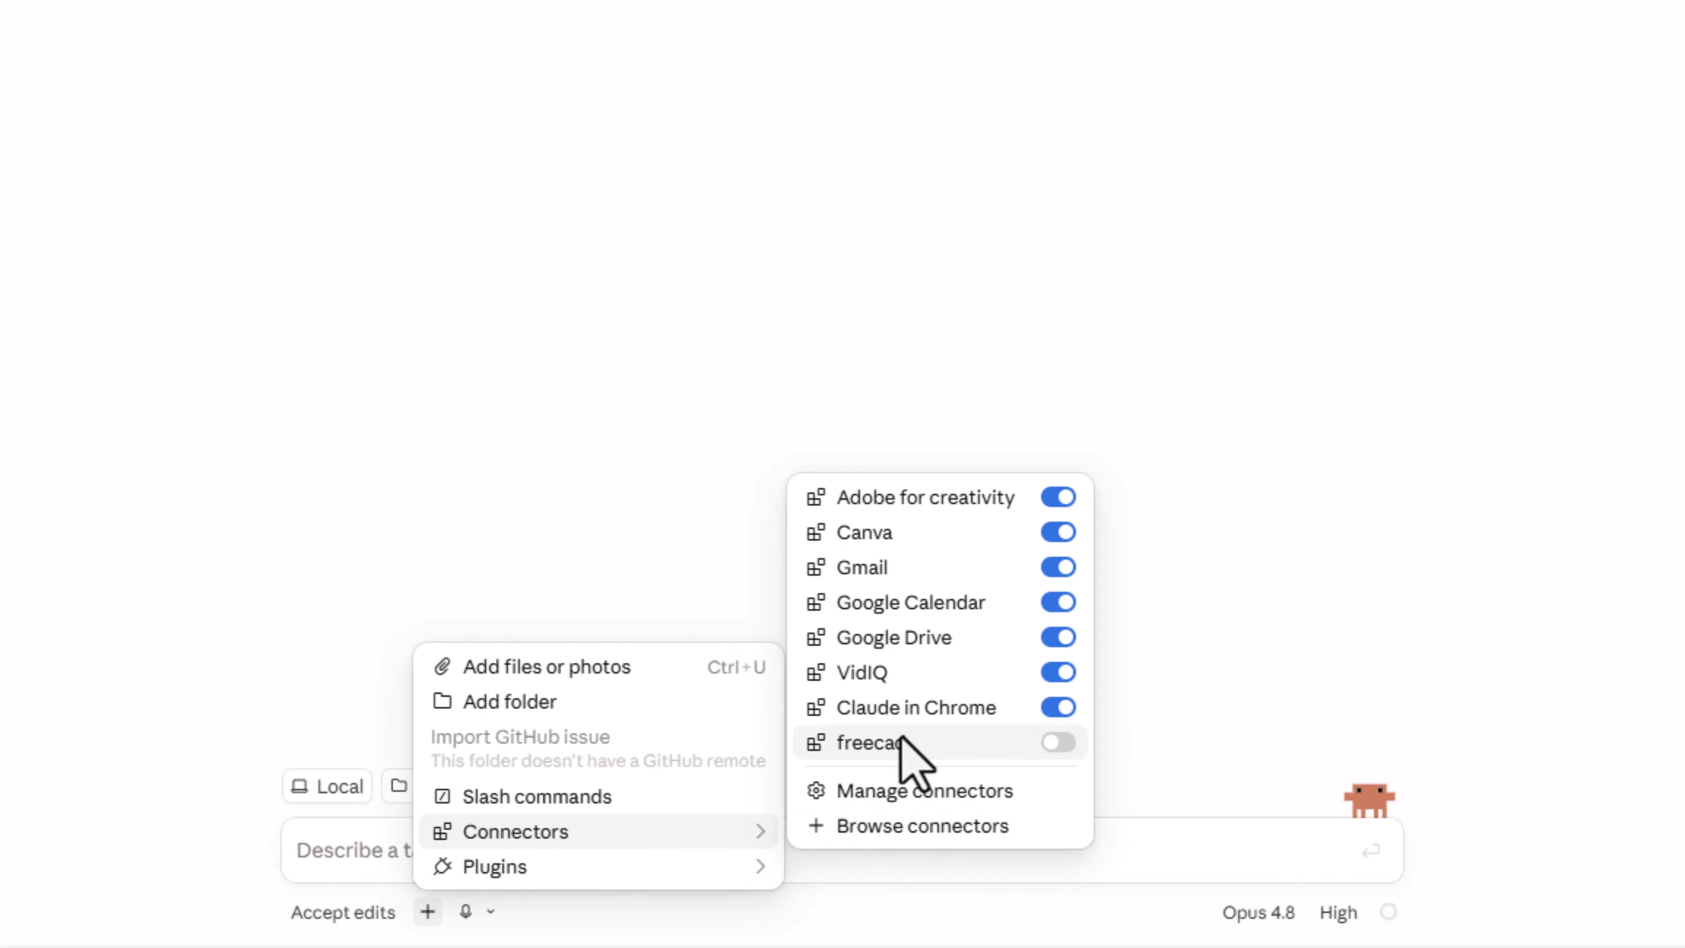
left_click(1062, 743)
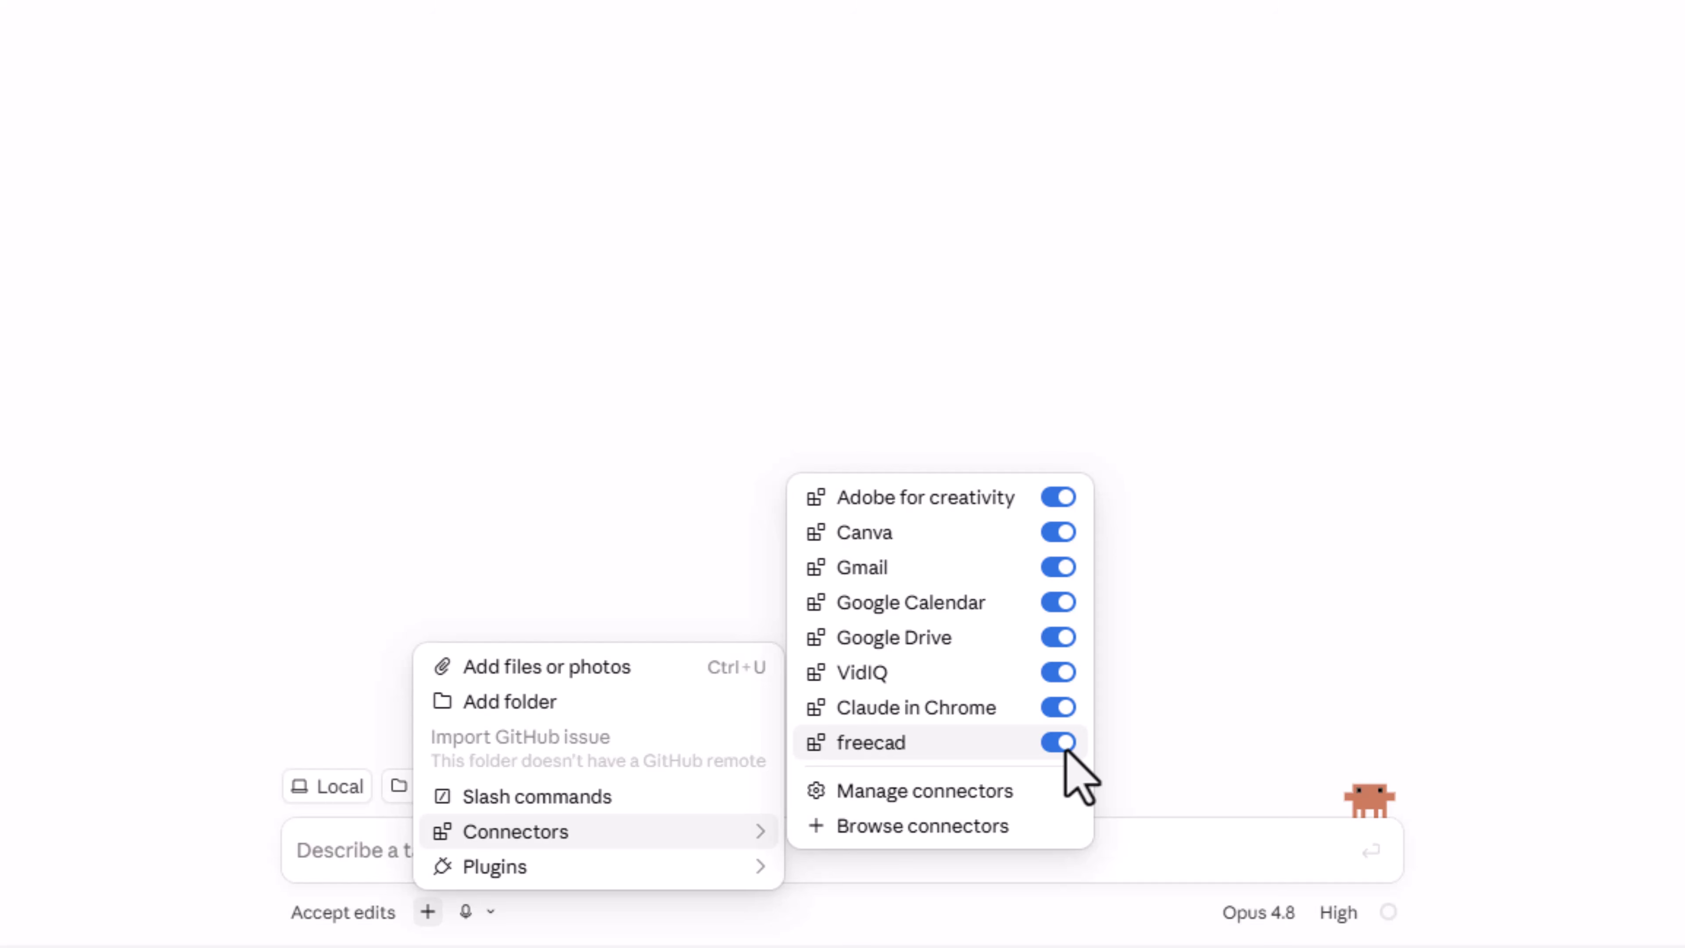
left_click(1269, 707)
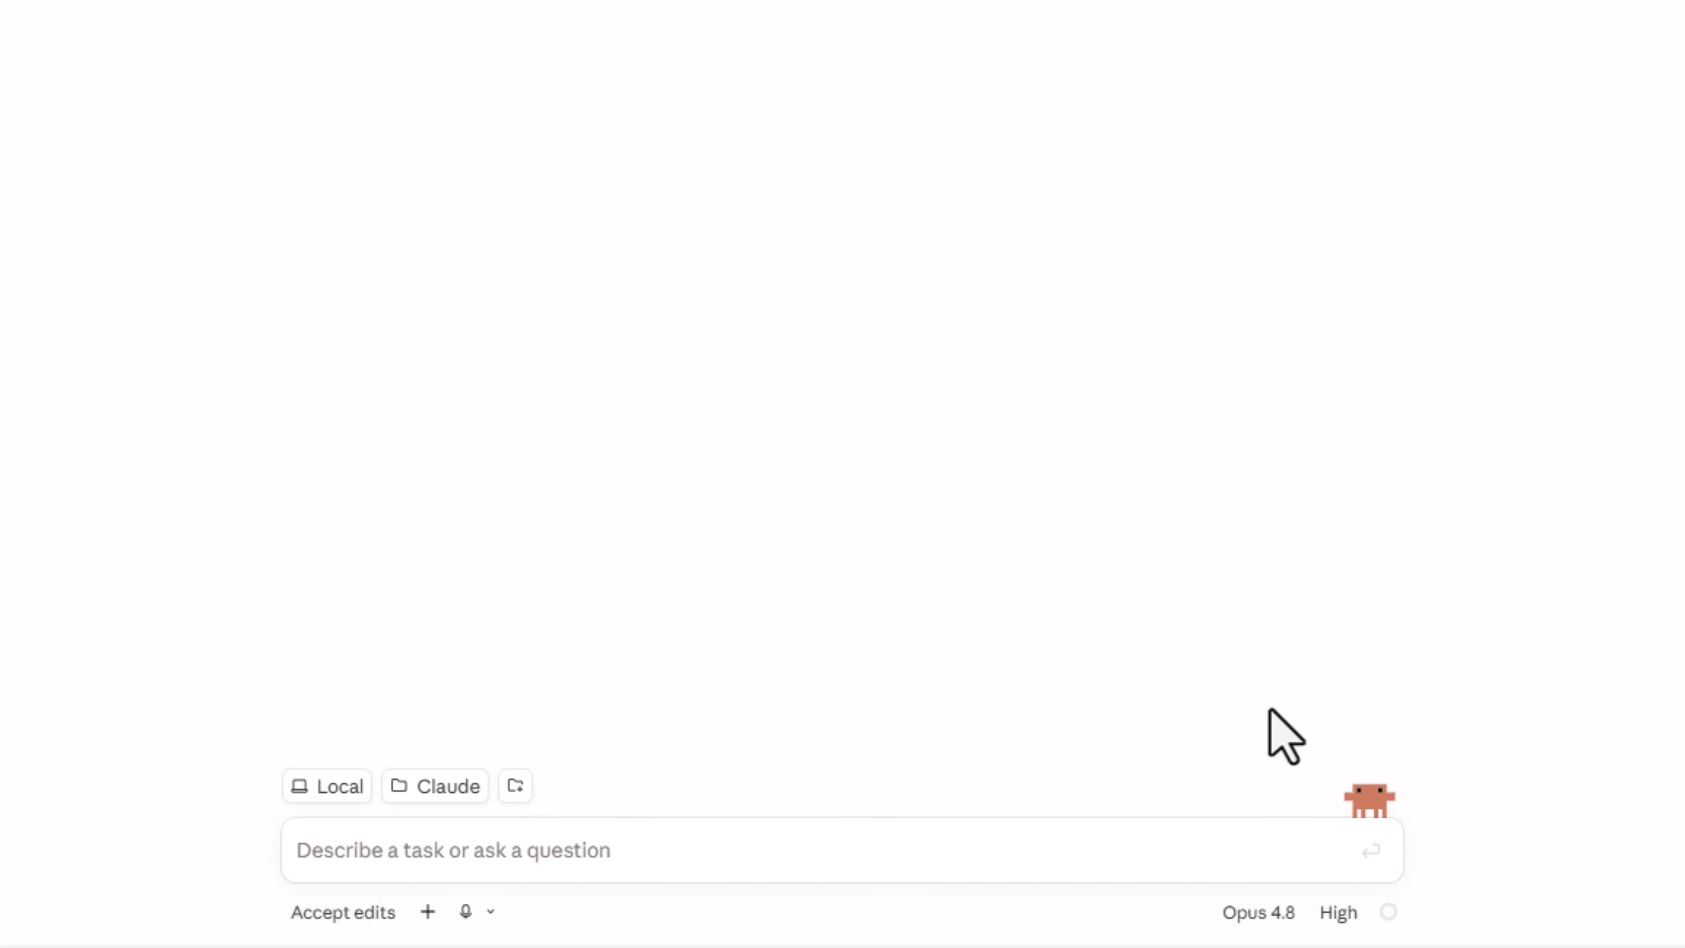
Choose Fable 5 as the model for the session.
left_click(1253, 912)
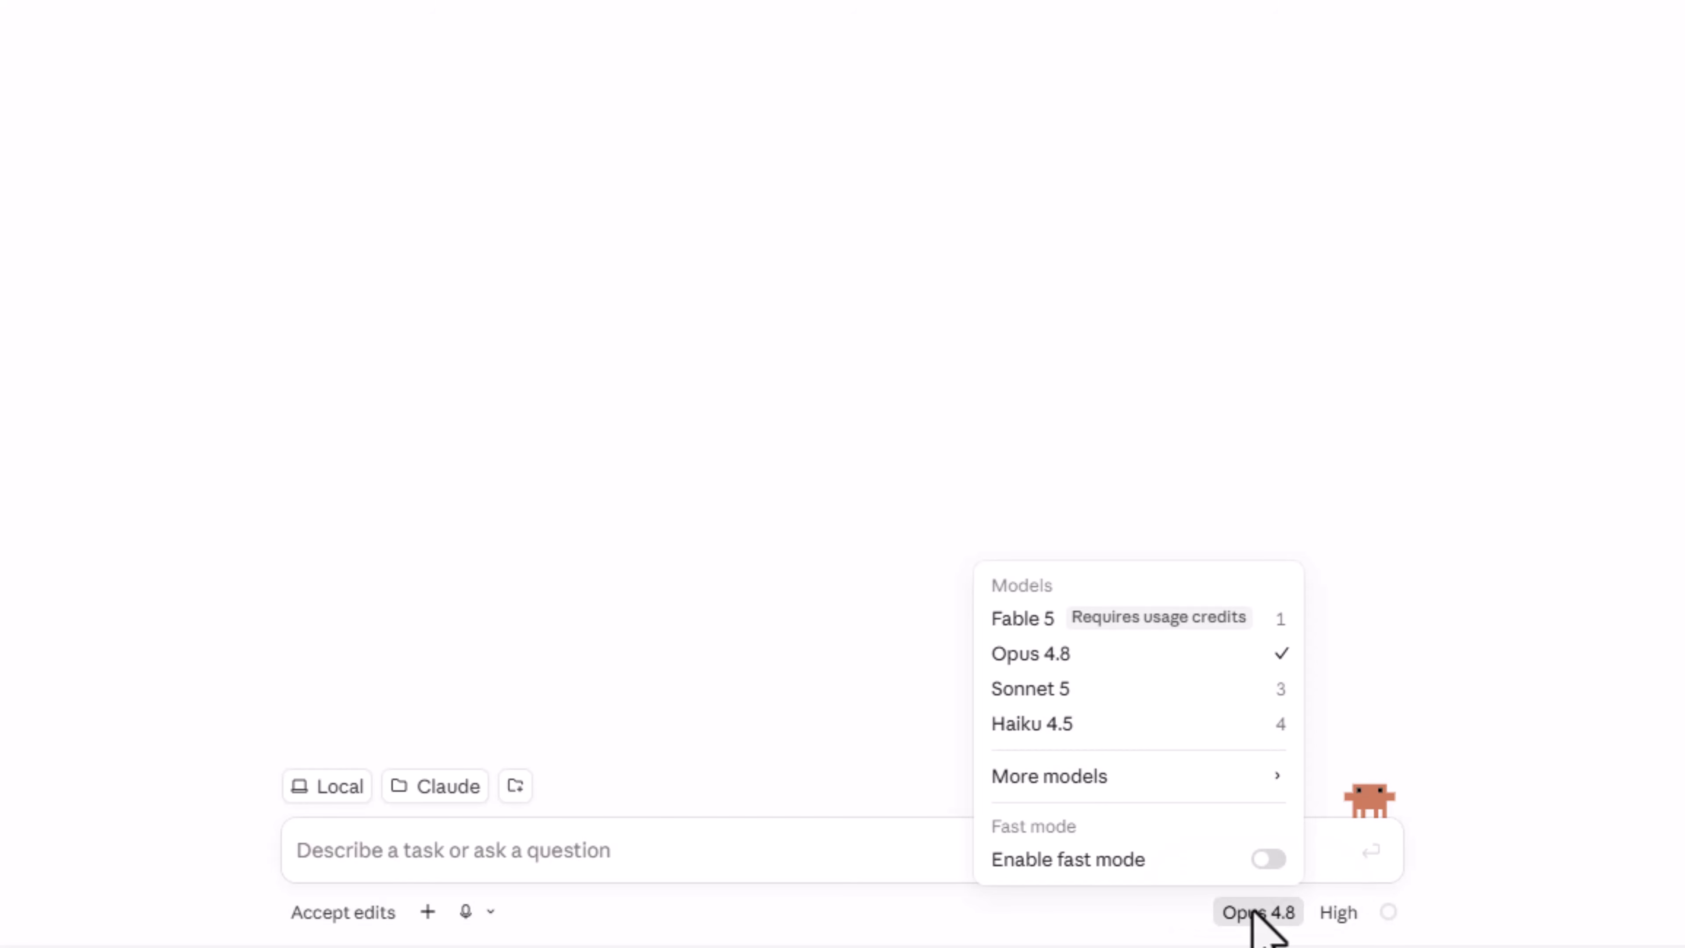
mouse_move(1221, 620)
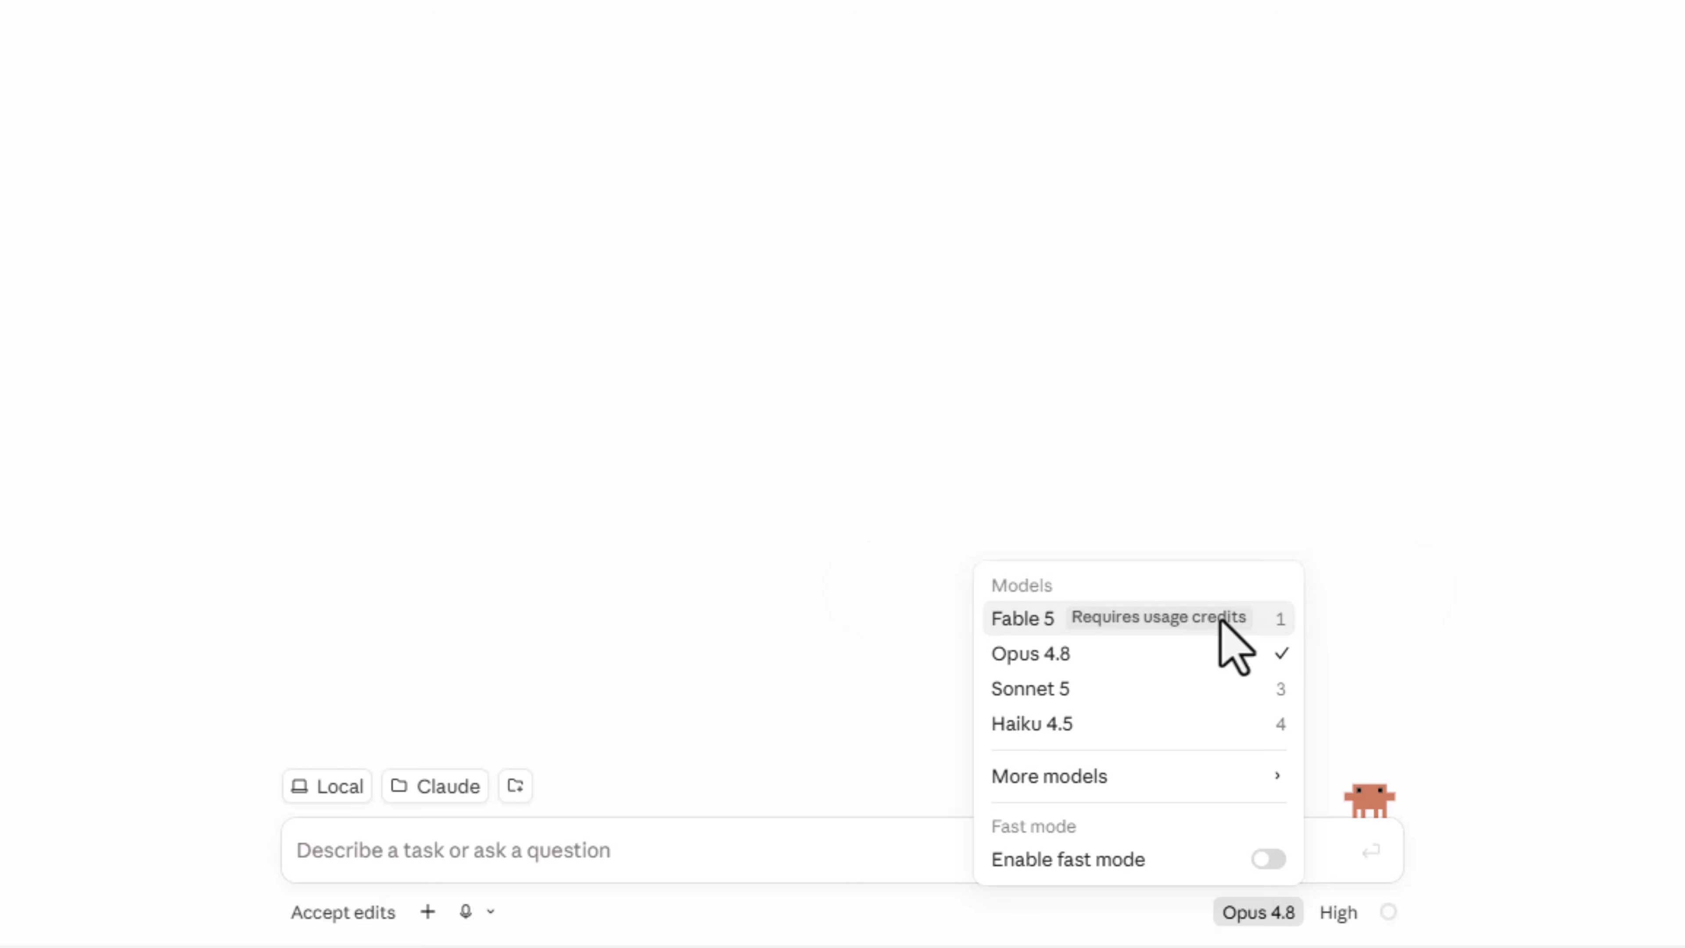
left_click(1220, 621)
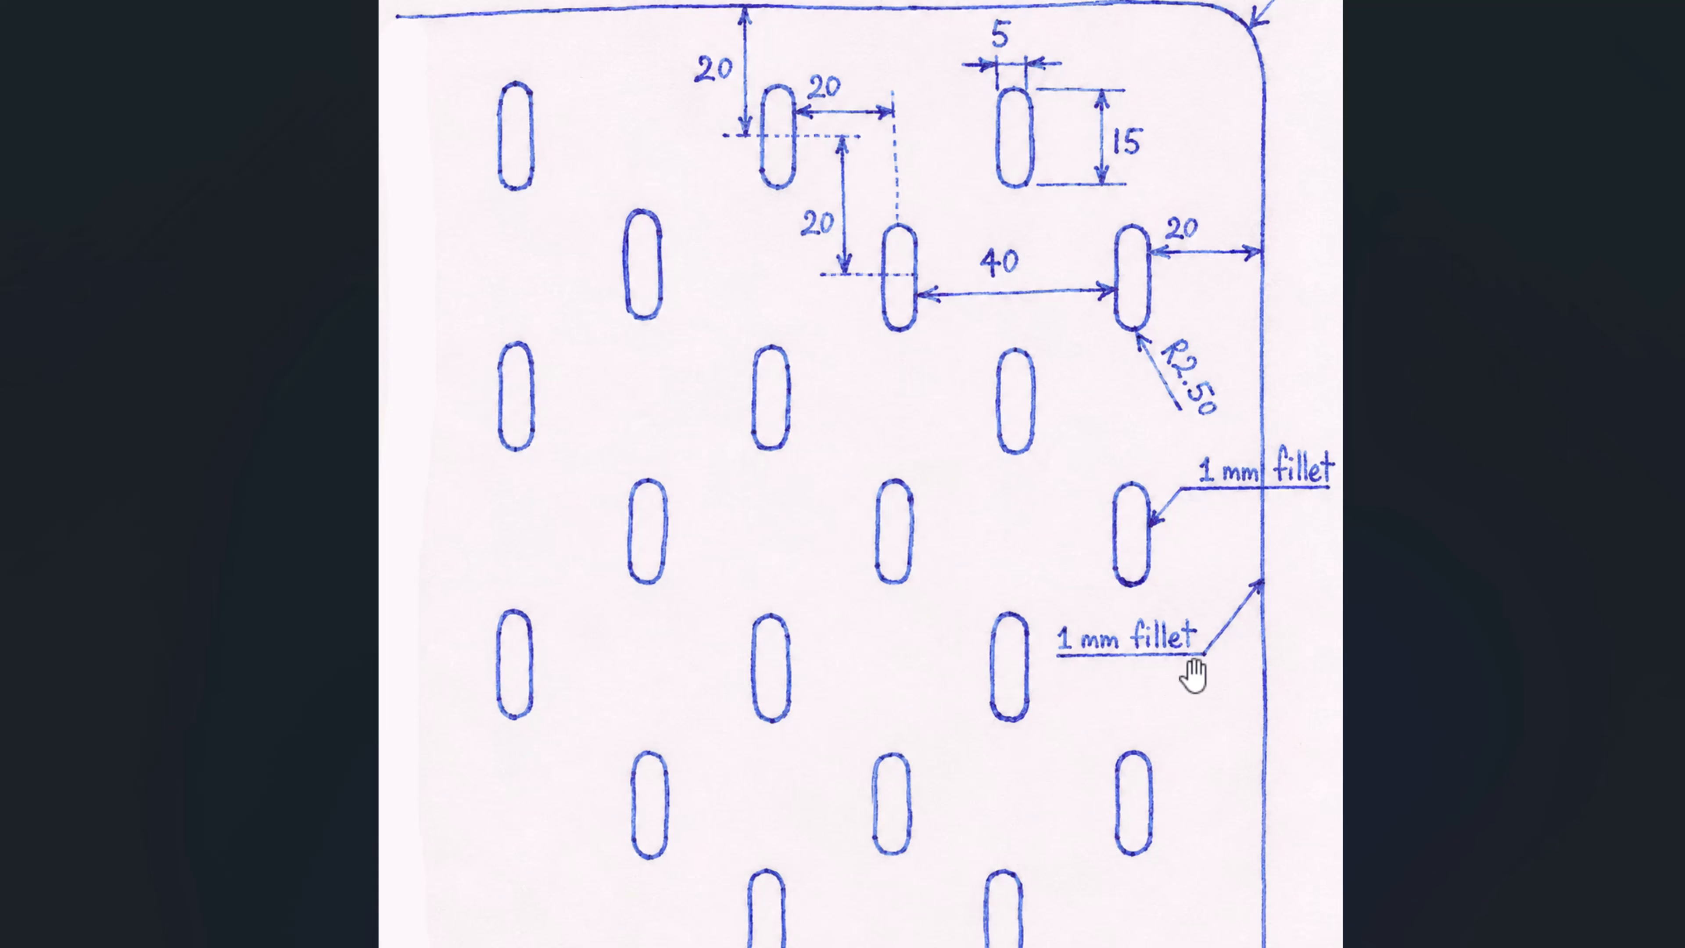
Copy the Peg Board Drawing.png image, attach it to the Claude prompt and minimize the image viewer.
left_click_drag(1241, 422, 1245, 489)
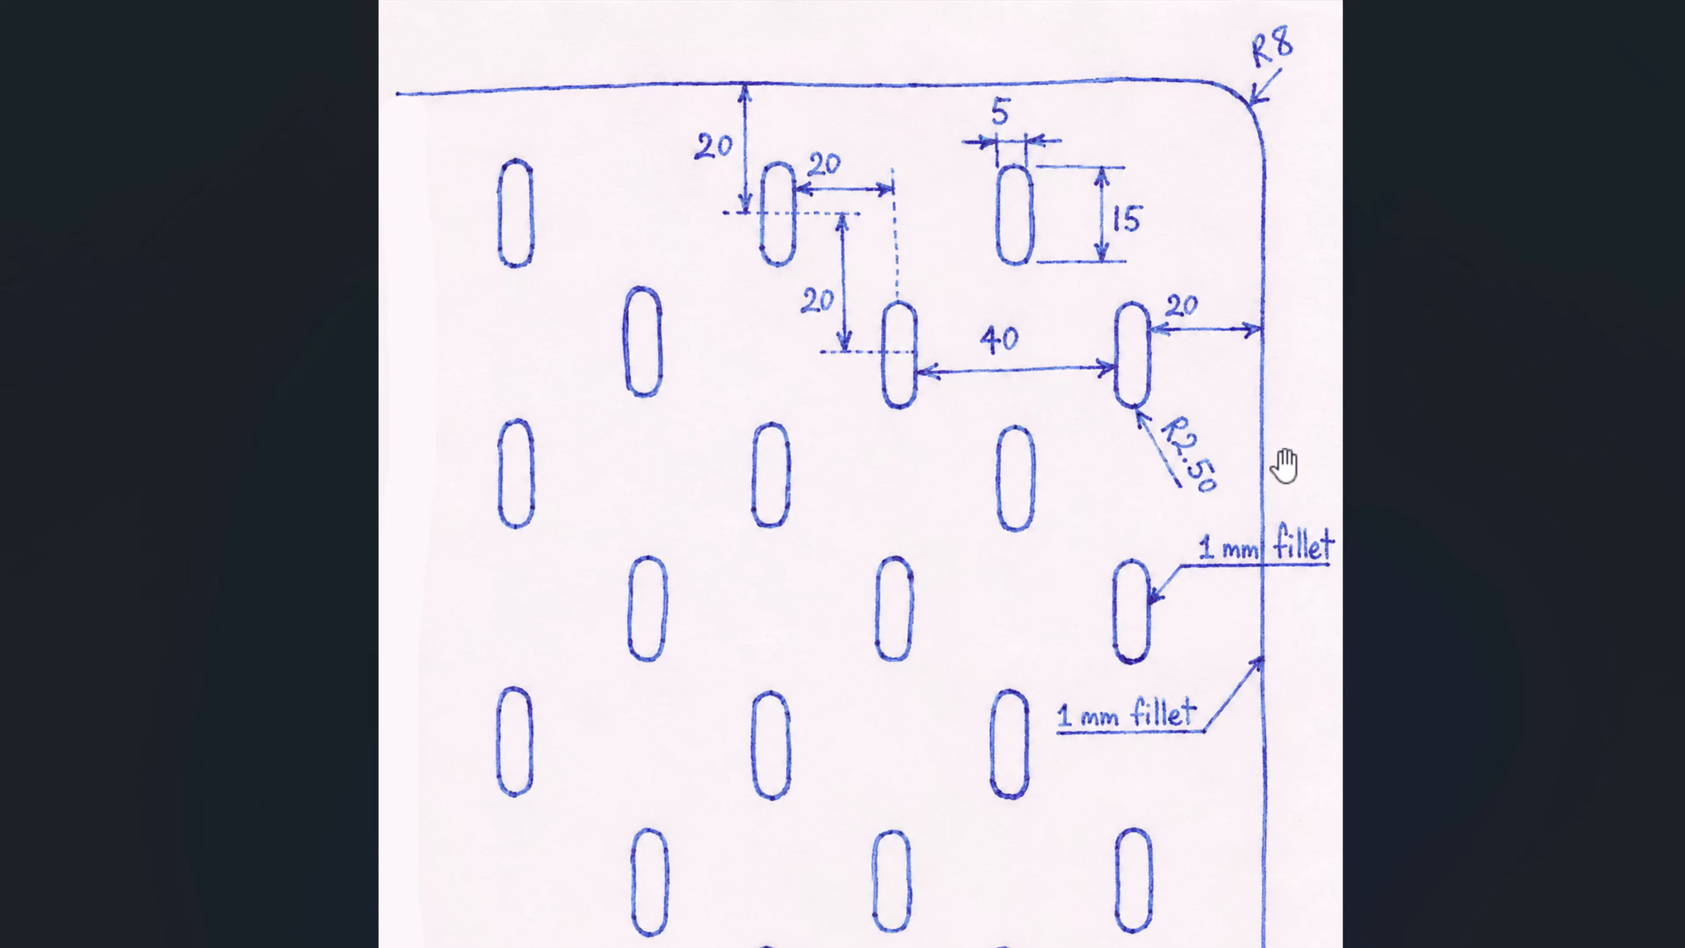
scroll(1281, 449, "down", 1)
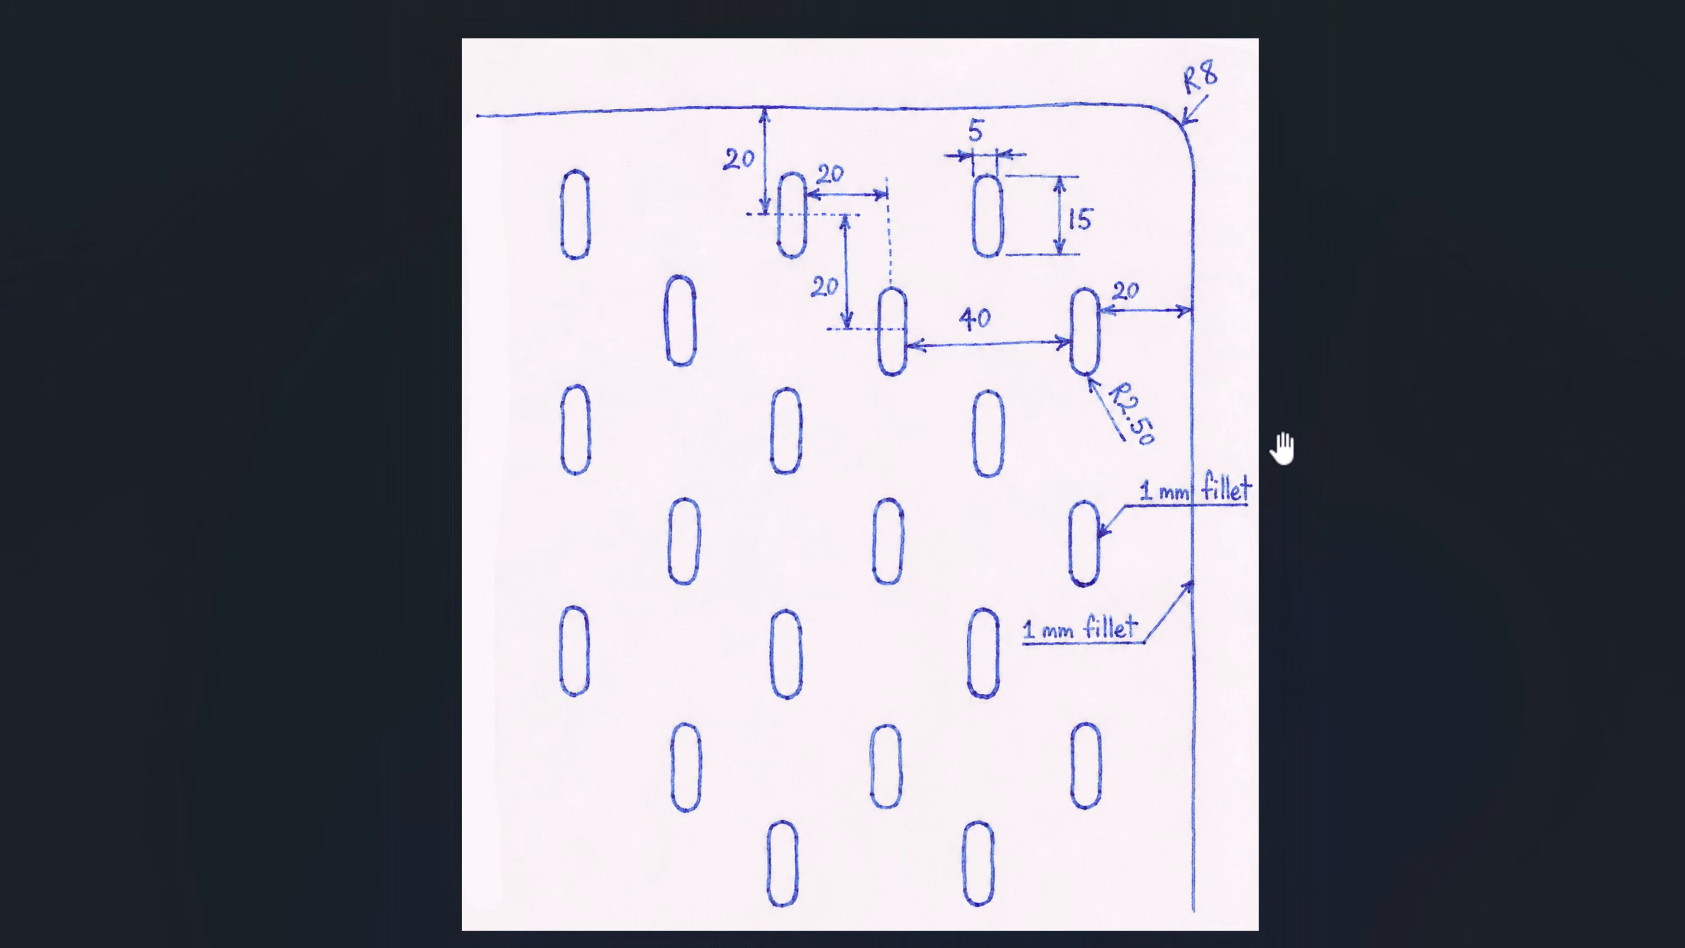
key("Escape")
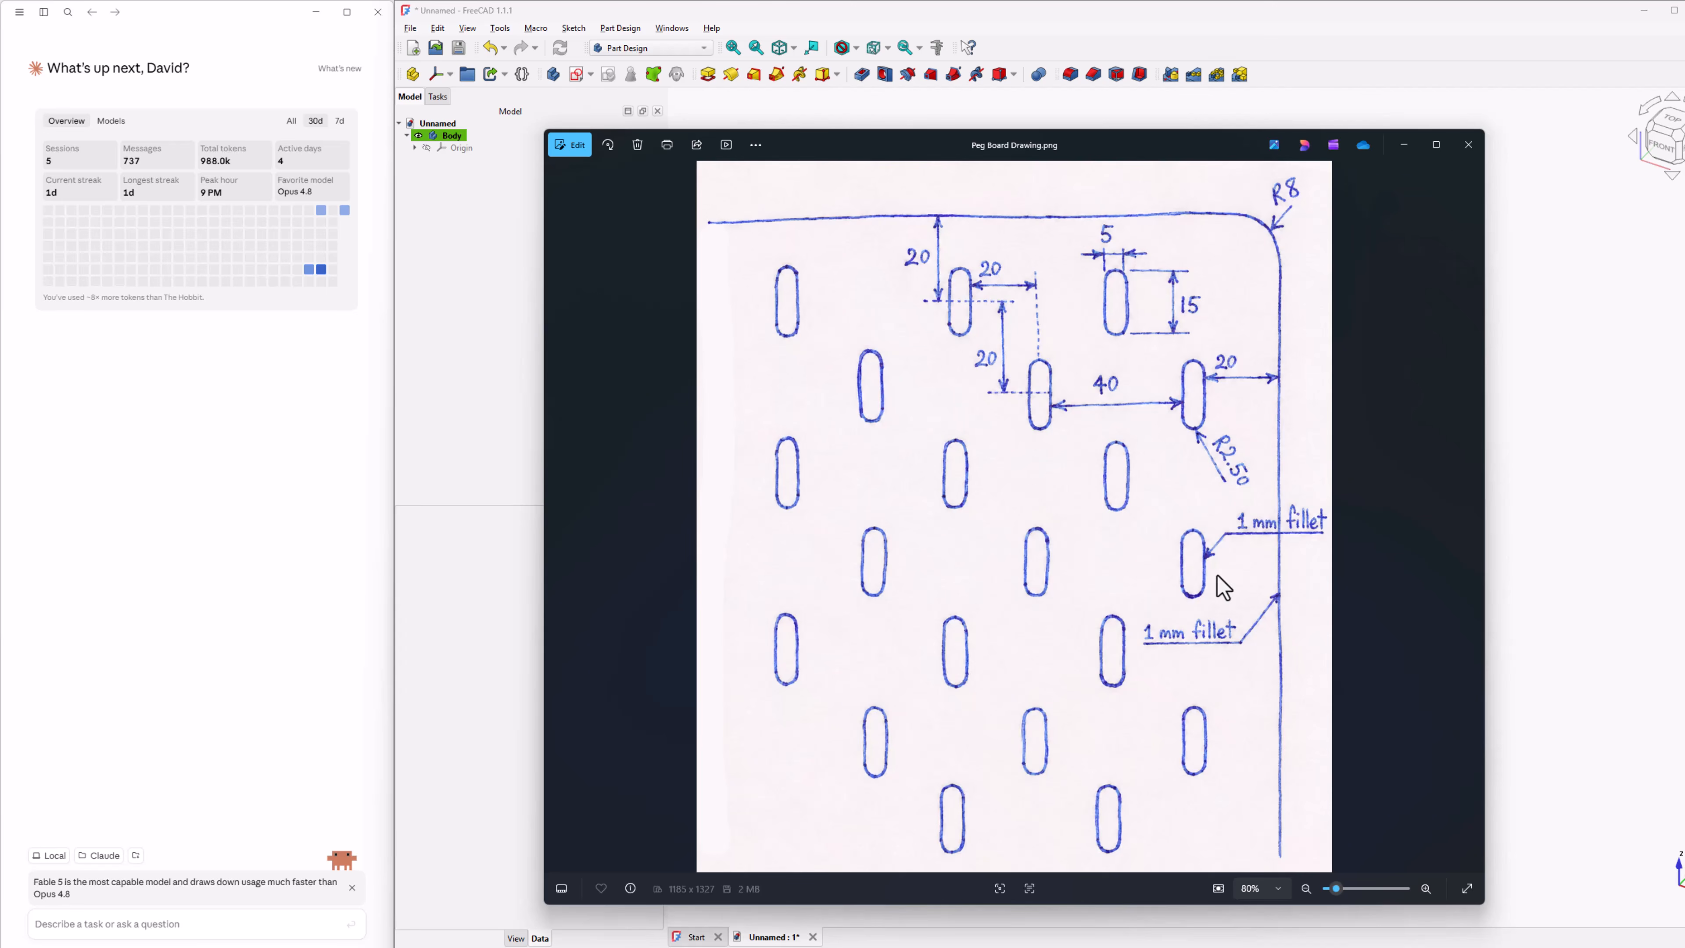
right_click(1140, 543)
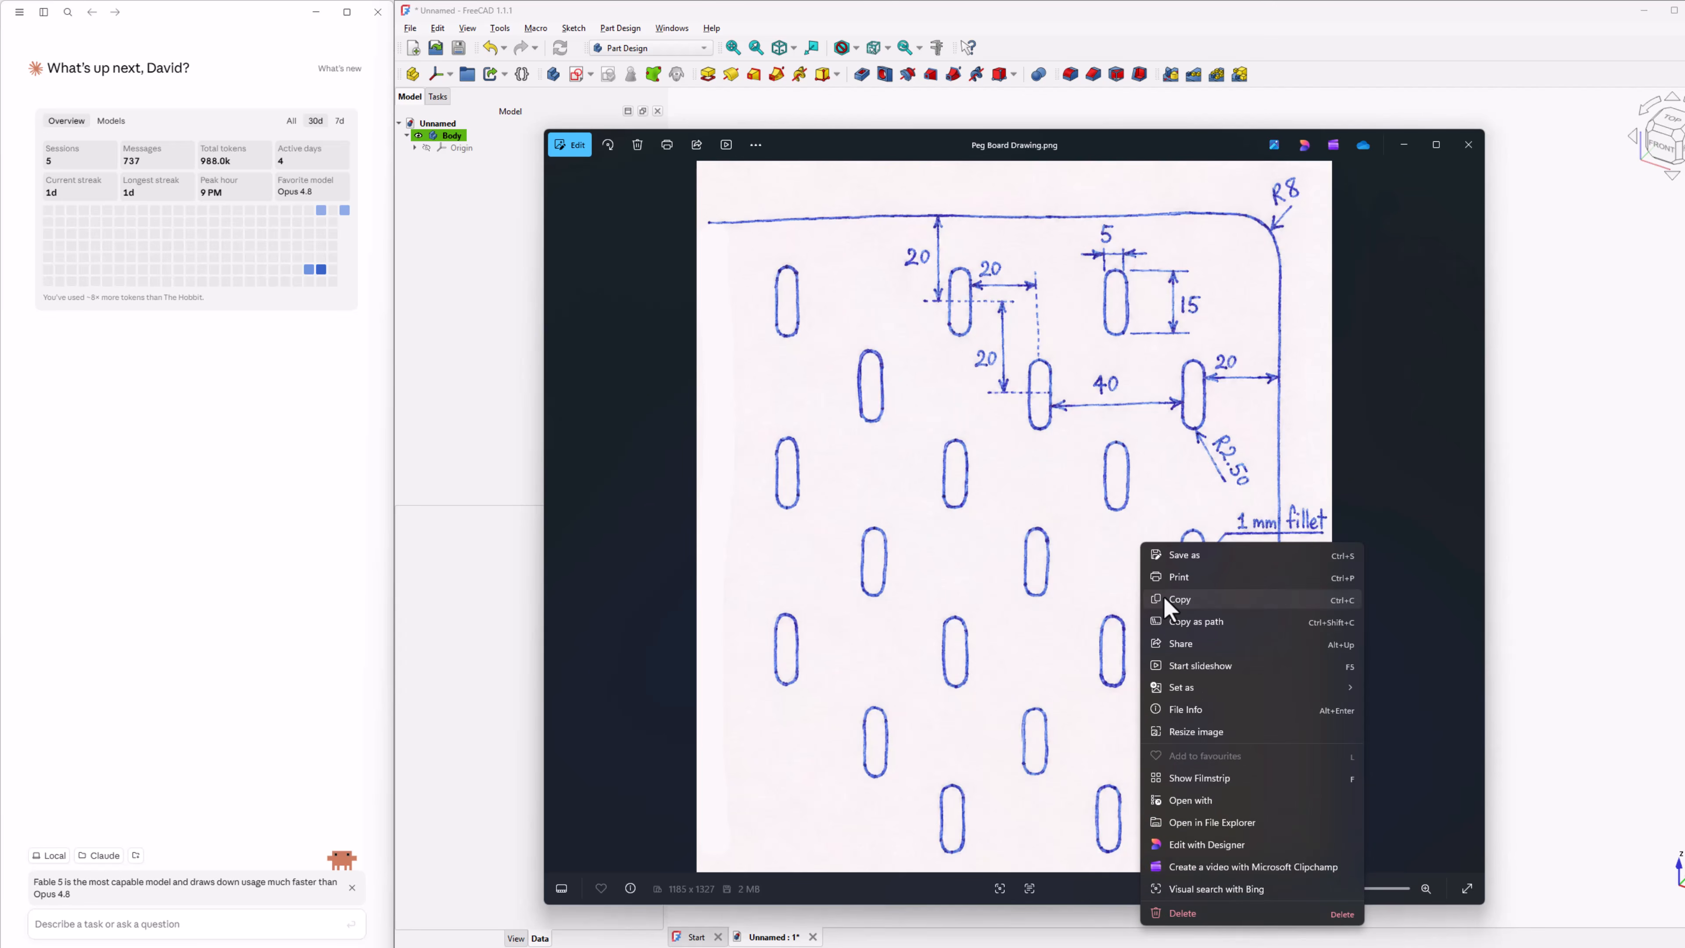
left_click(1163, 598)
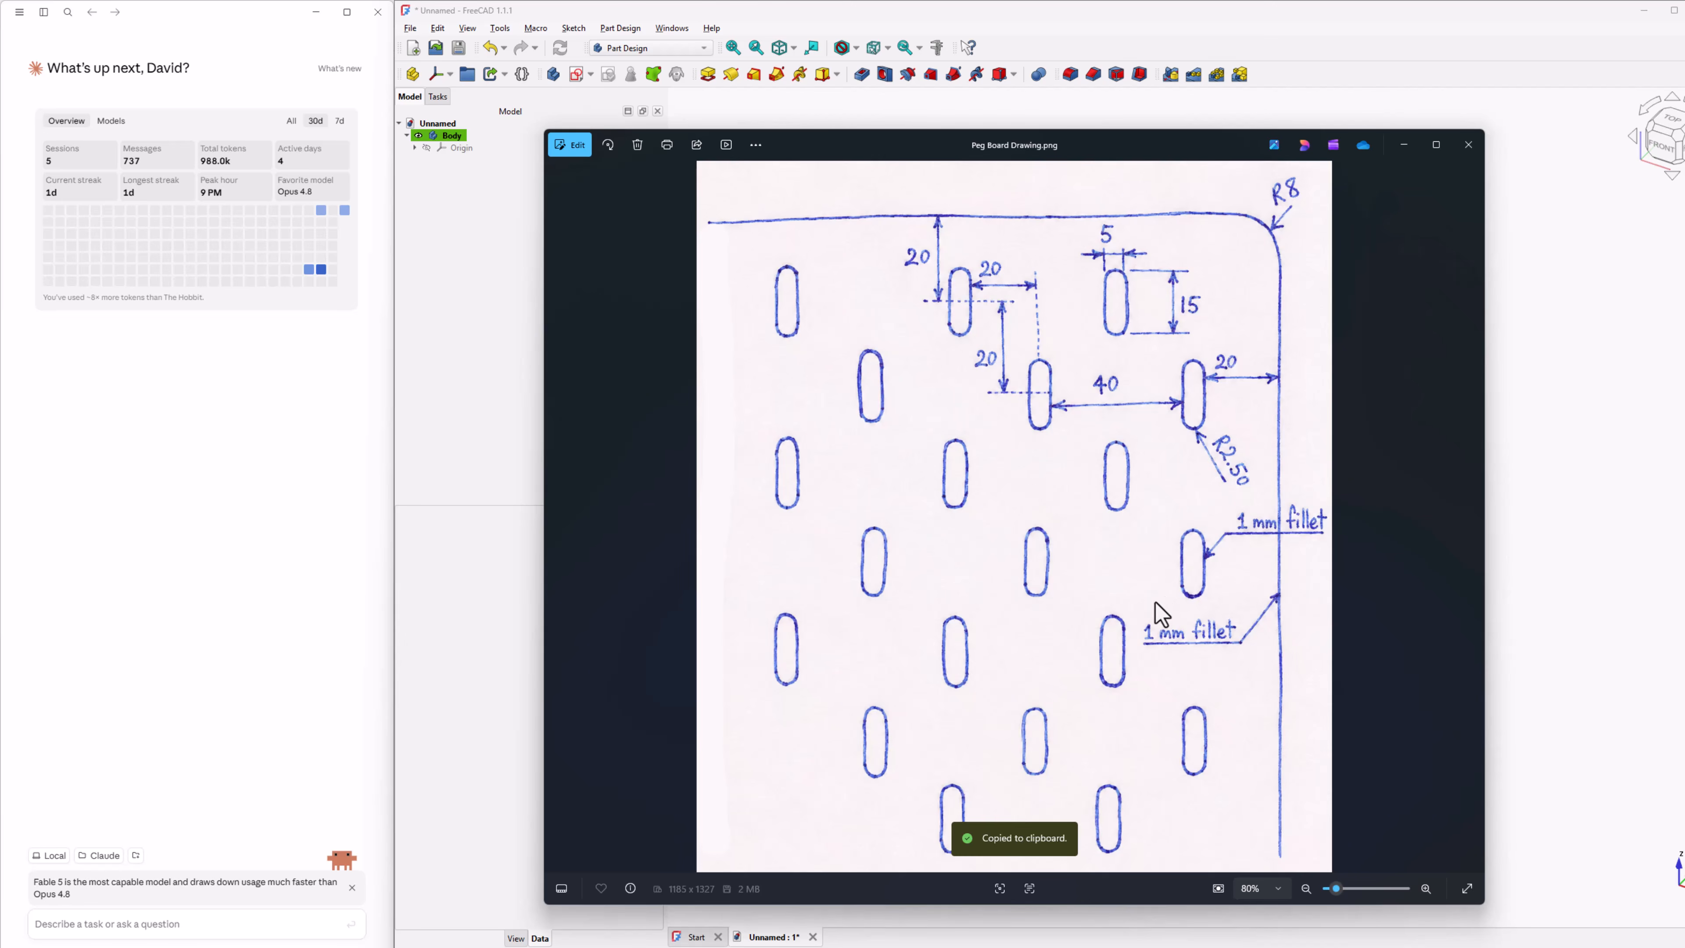
left_click(165, 928)
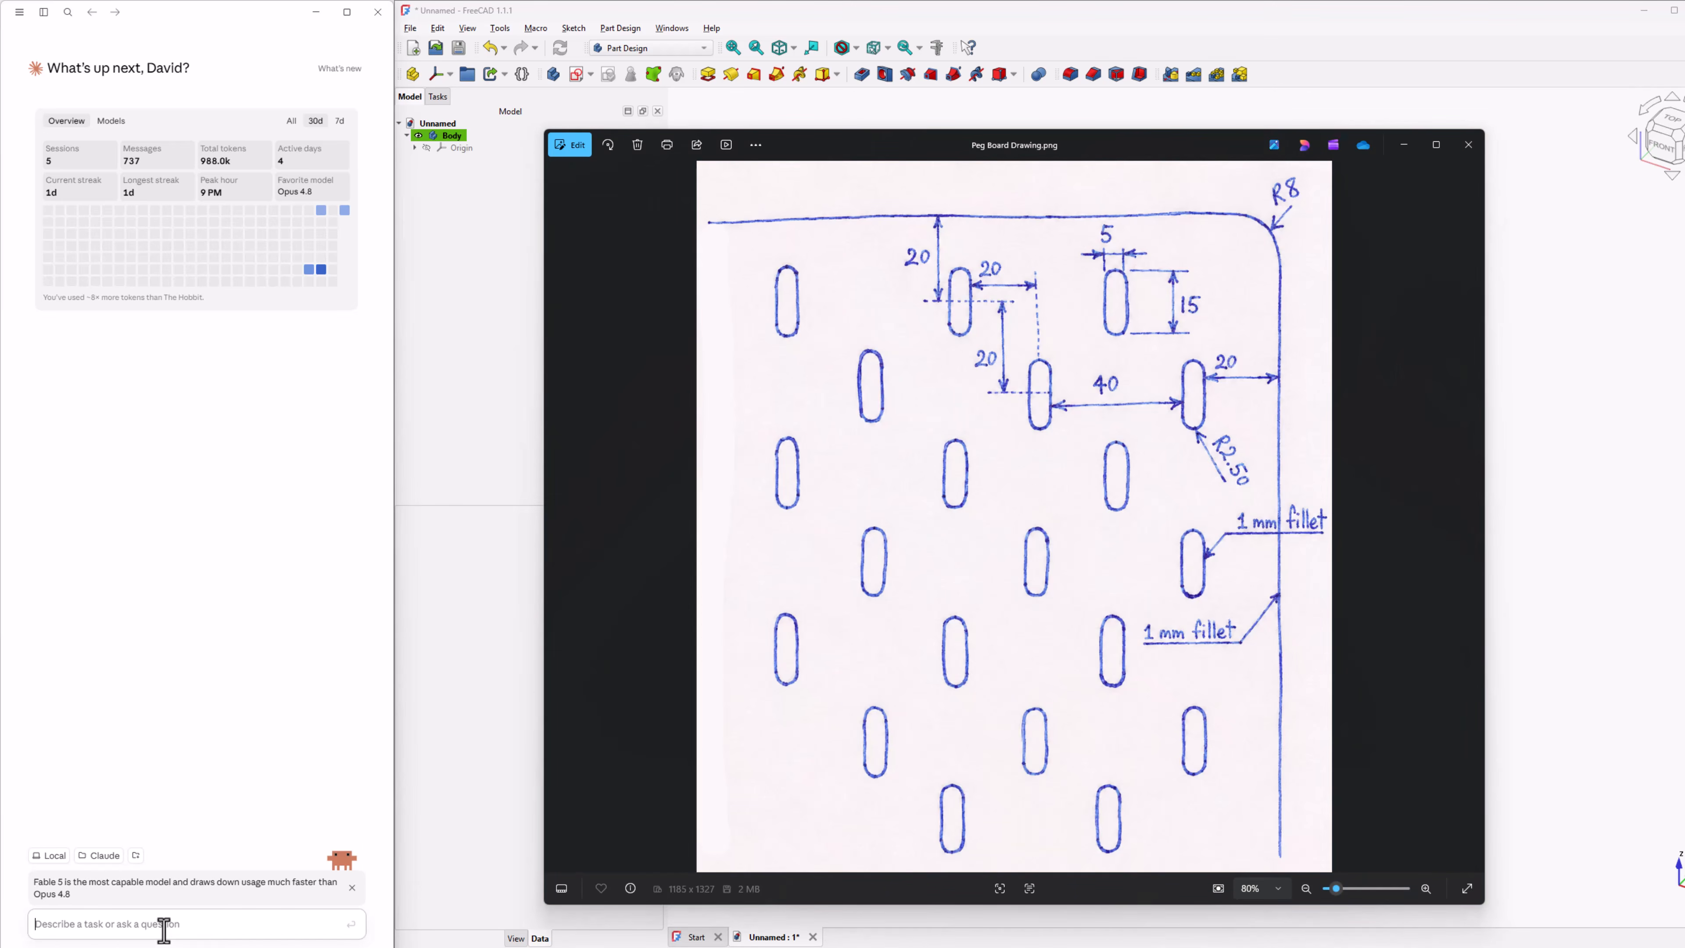
right_click(165, 927)
left_click(188, 882)
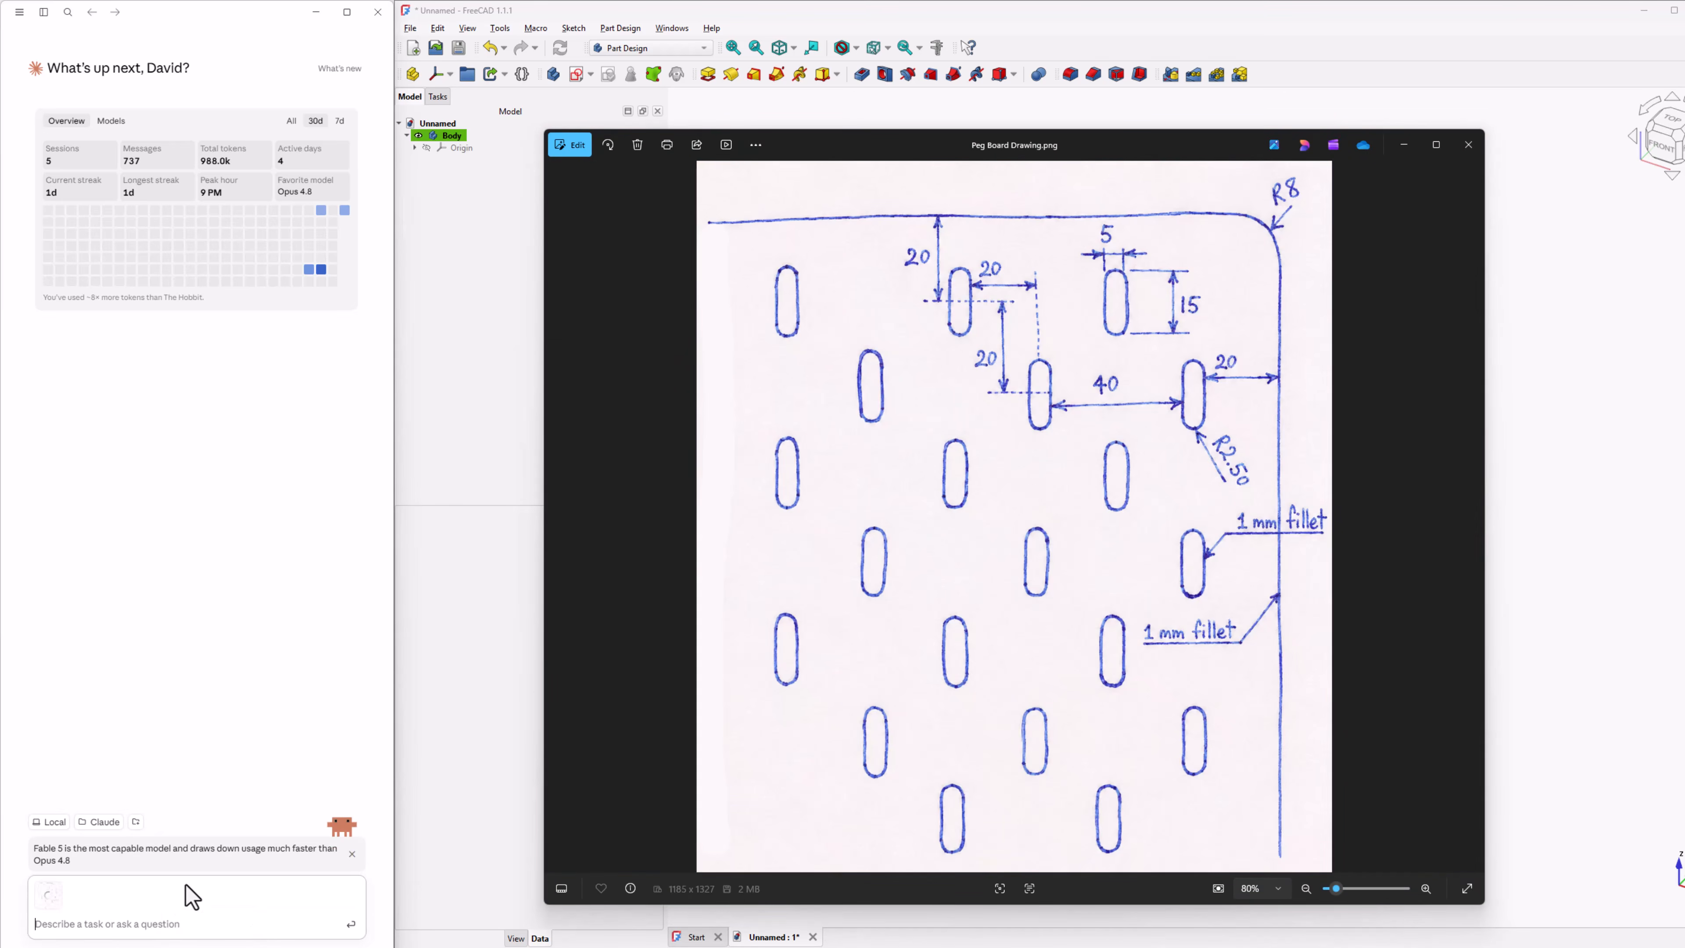
left_click(1403, 146)
Begin the prompt with "The attached image shows one corner of a pegboard. All four corners of the board are similar.".
left_click(231, 919)
type("The attached")
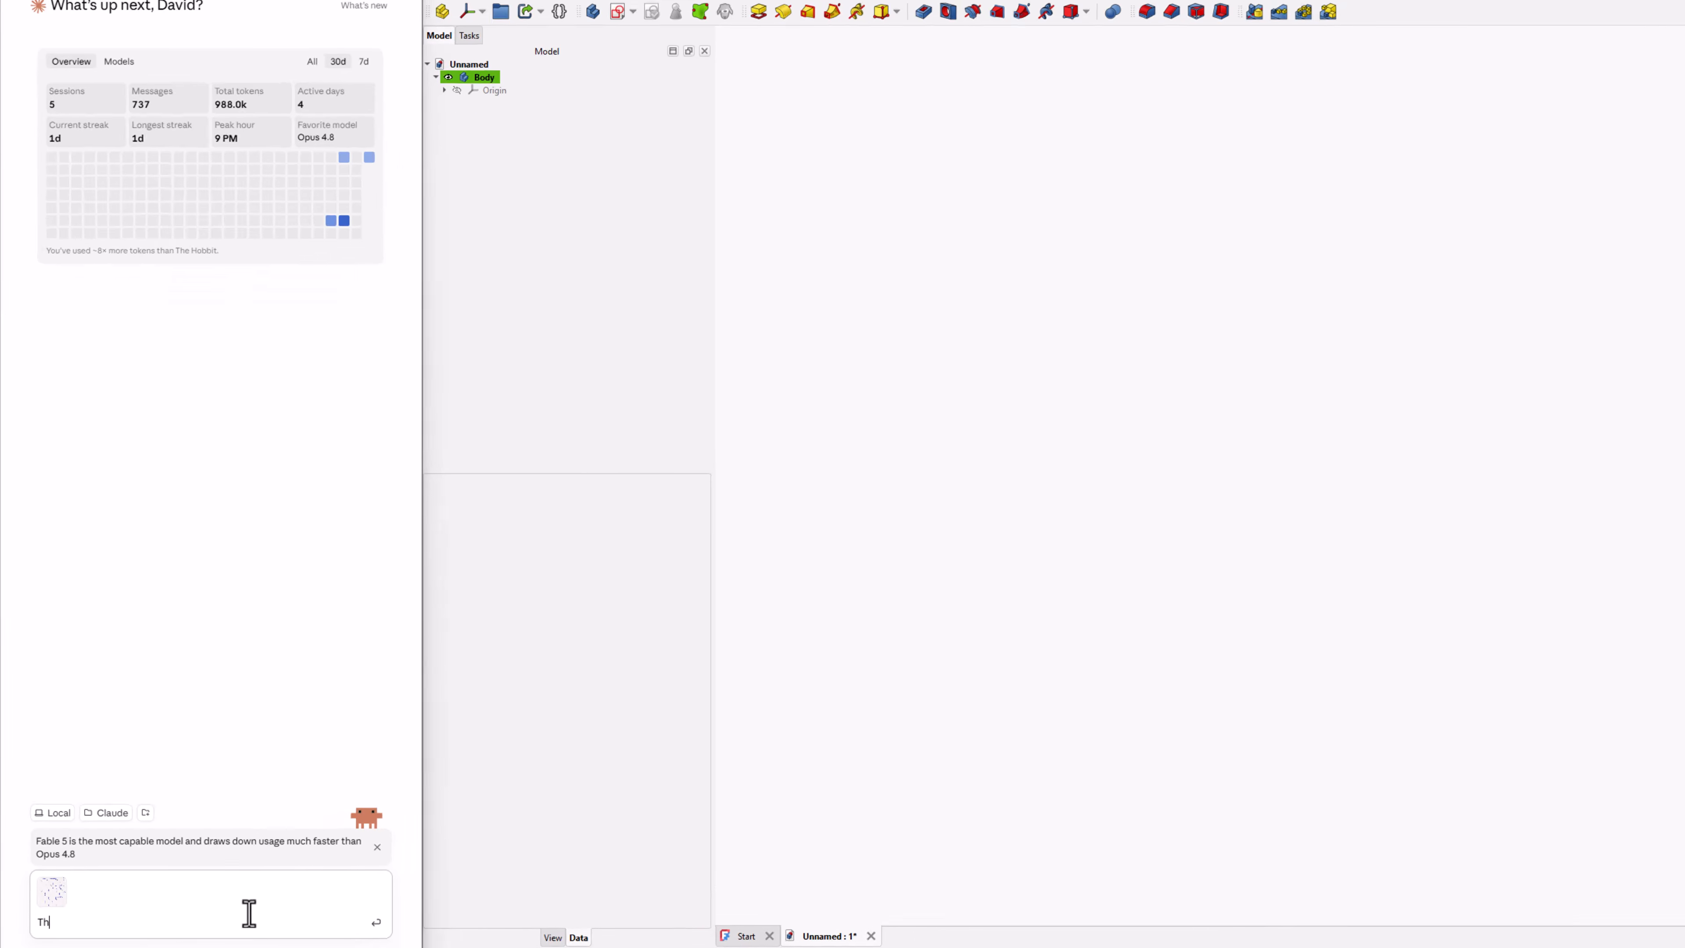
type(" image shows one ")
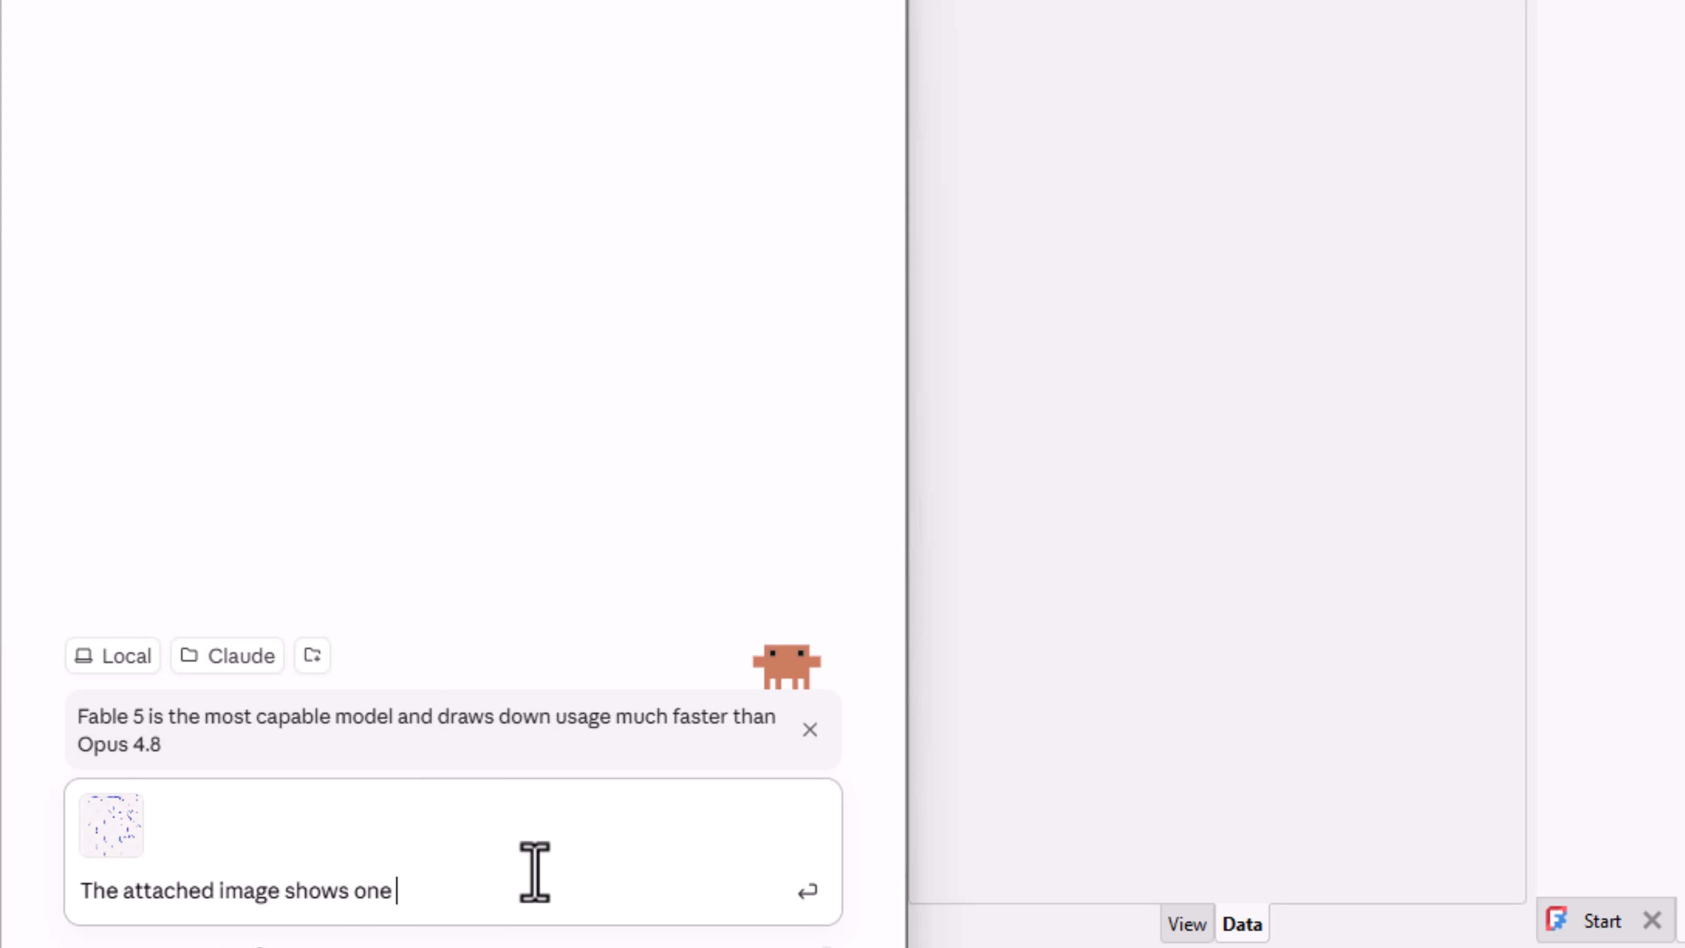
type("corner of a pegboard")
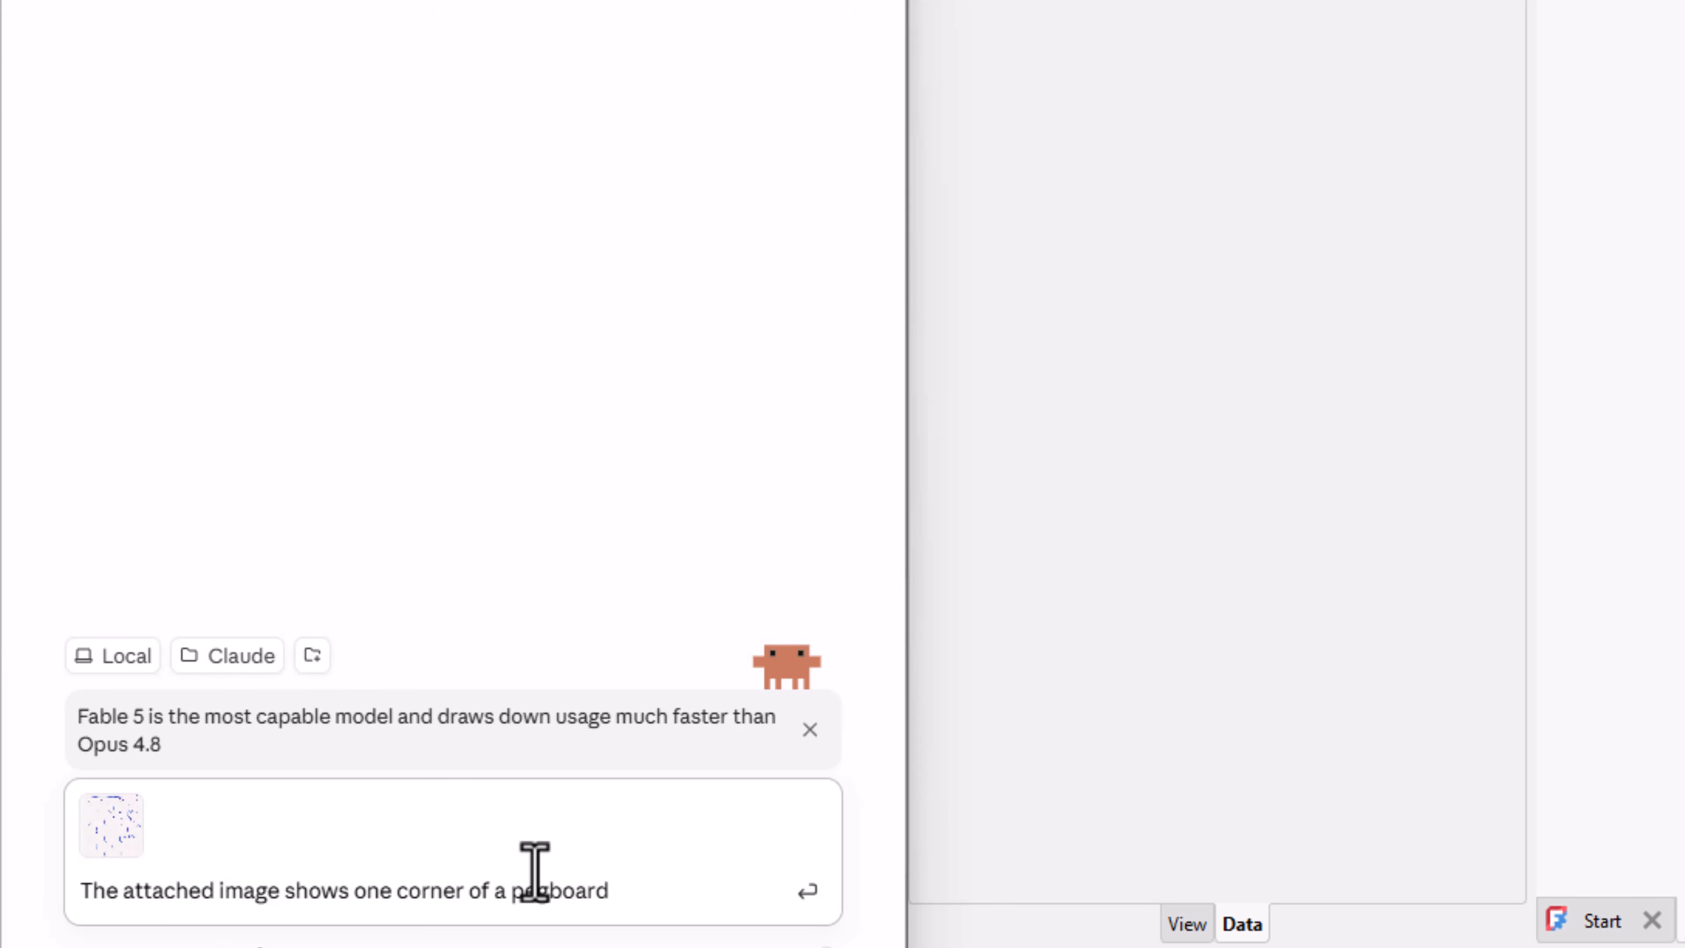
type(". All four corners of the board are sim")
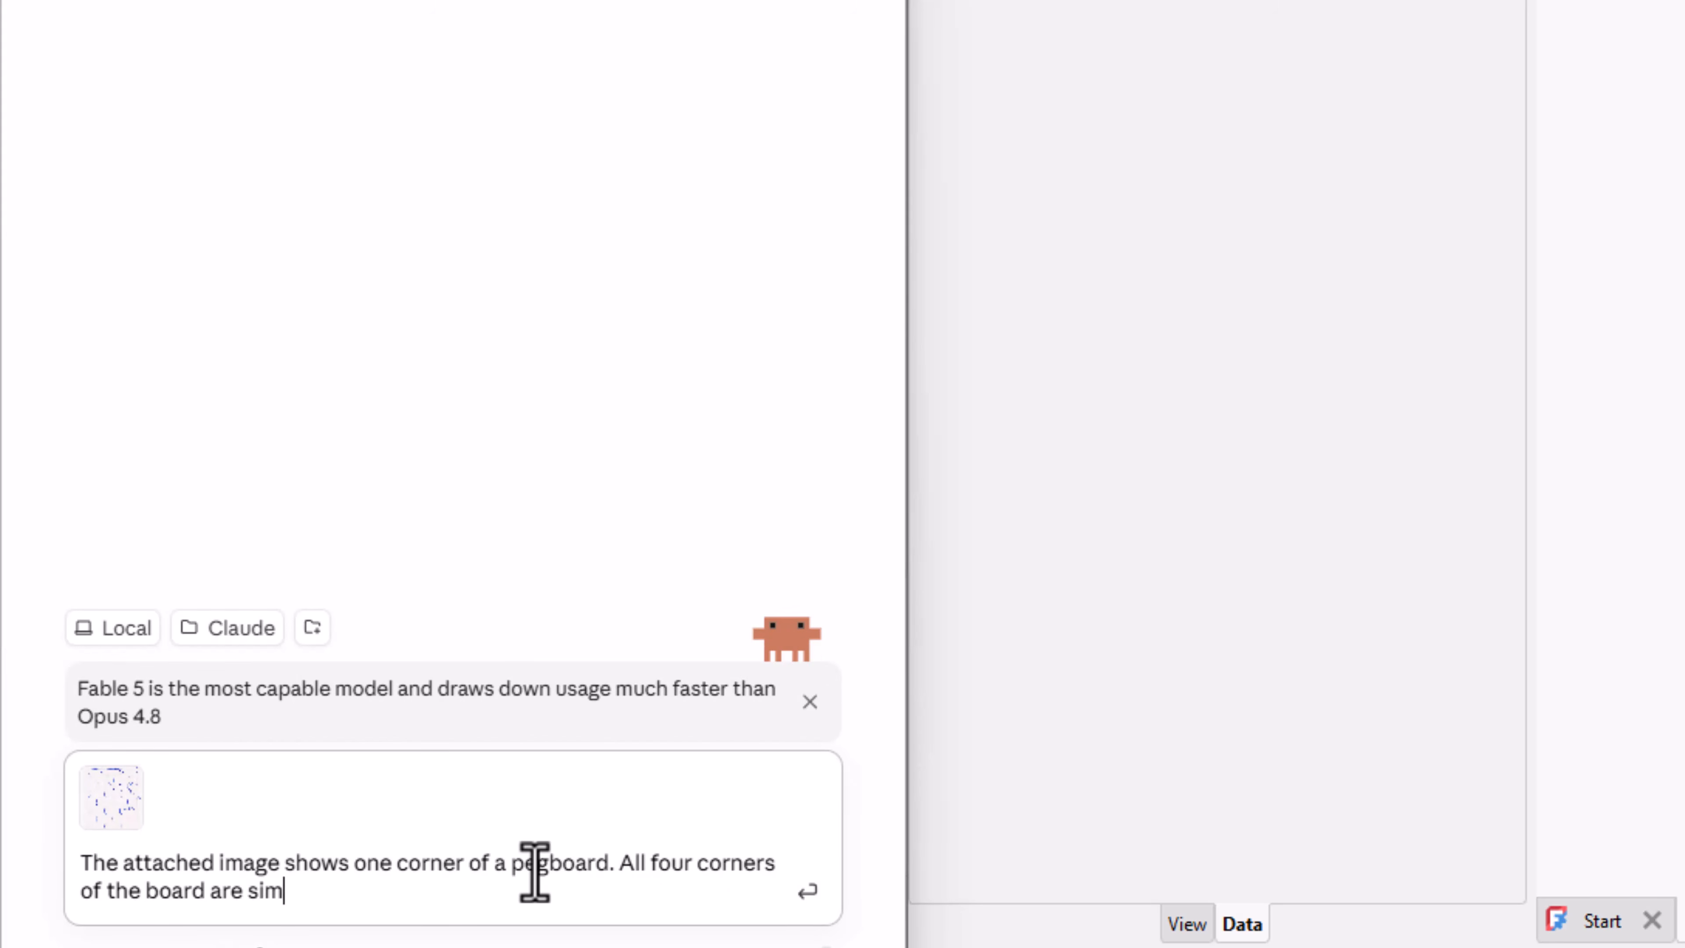
type("ilar.")
Add a new line to the prompt: "The Board has slotted through holes, evenly spaced as shown in the drawing".
key("shift+Return")
type("Th")
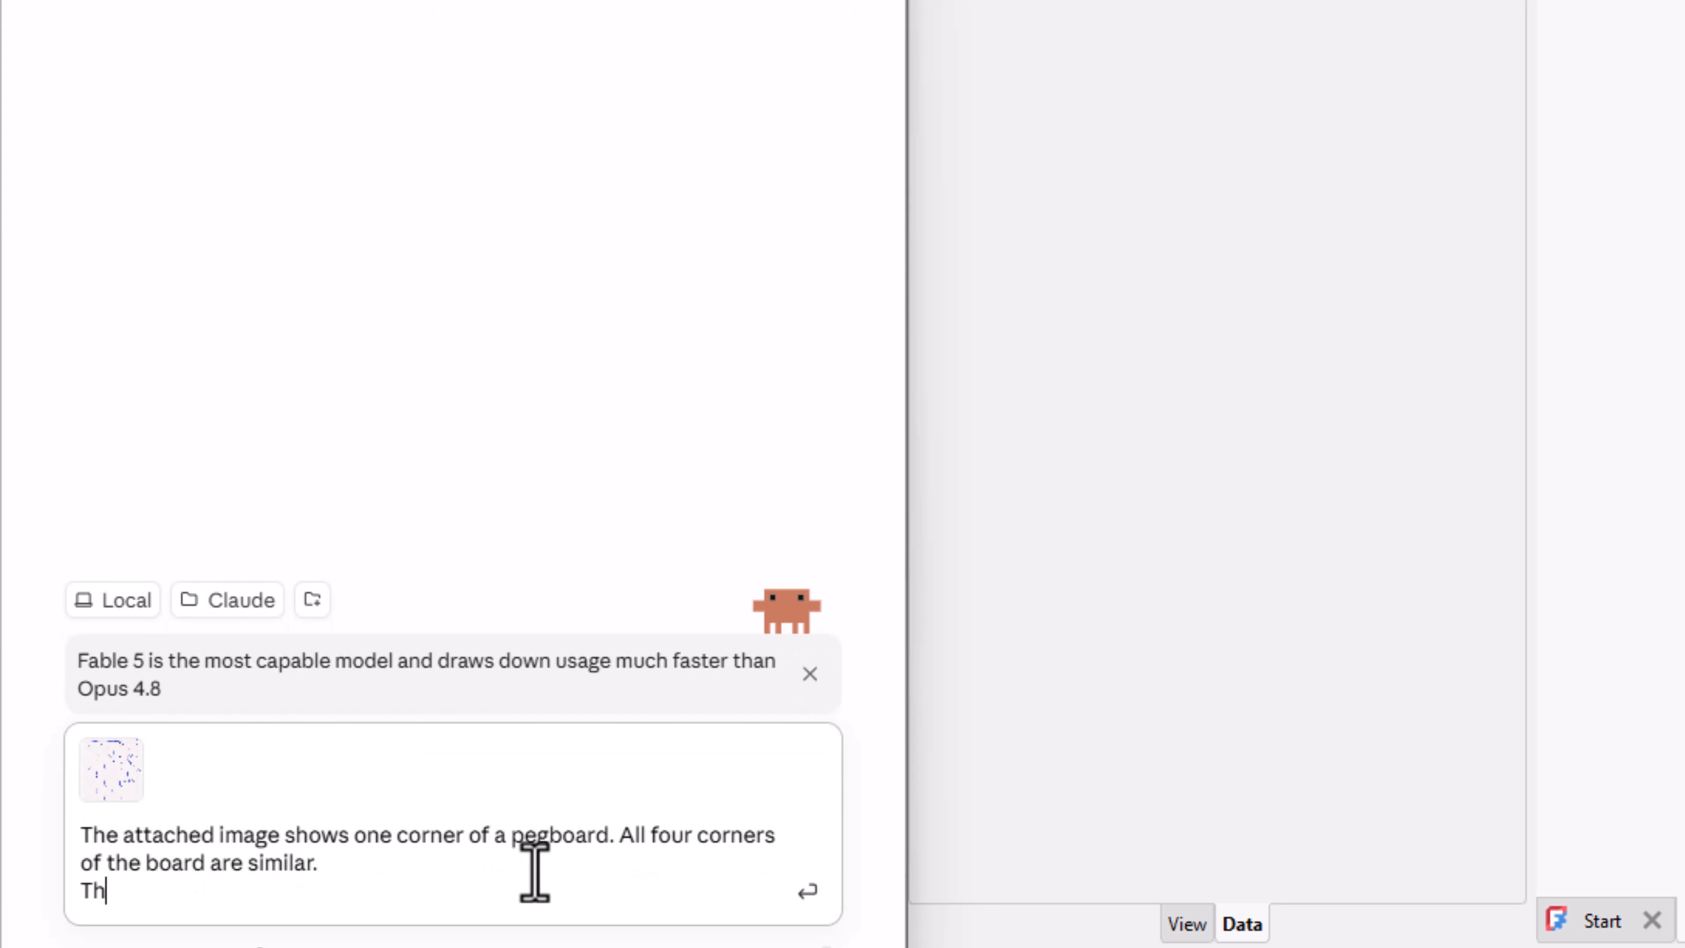
type("e Board has slotted th")
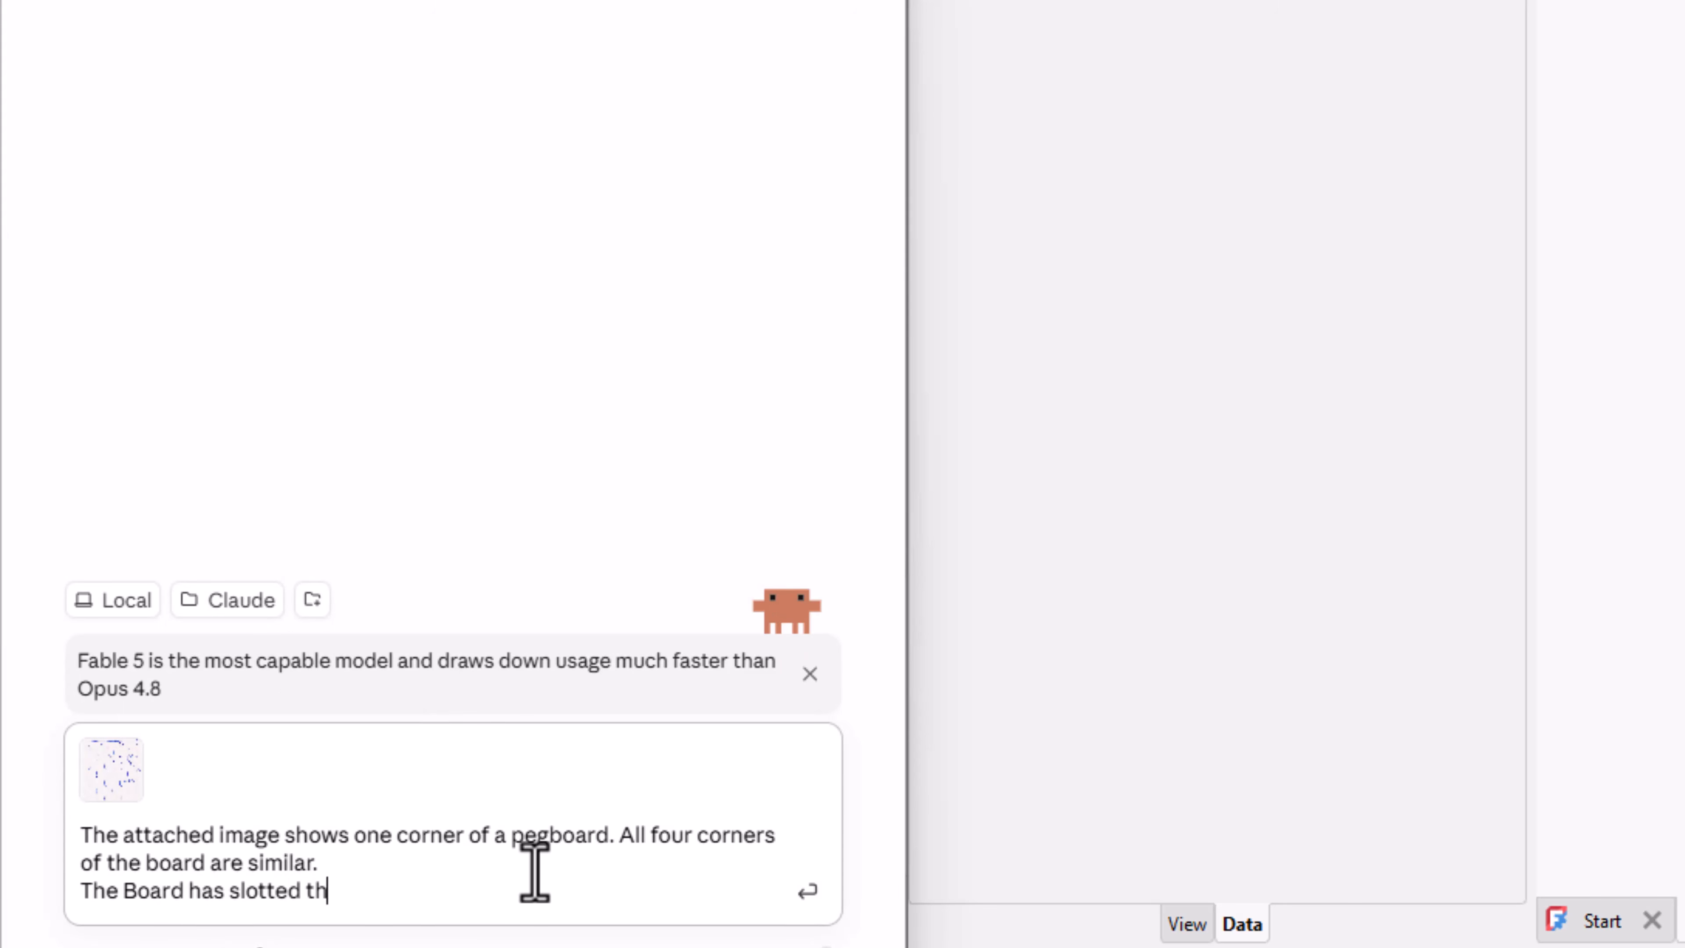
type("rough holes, evenly")
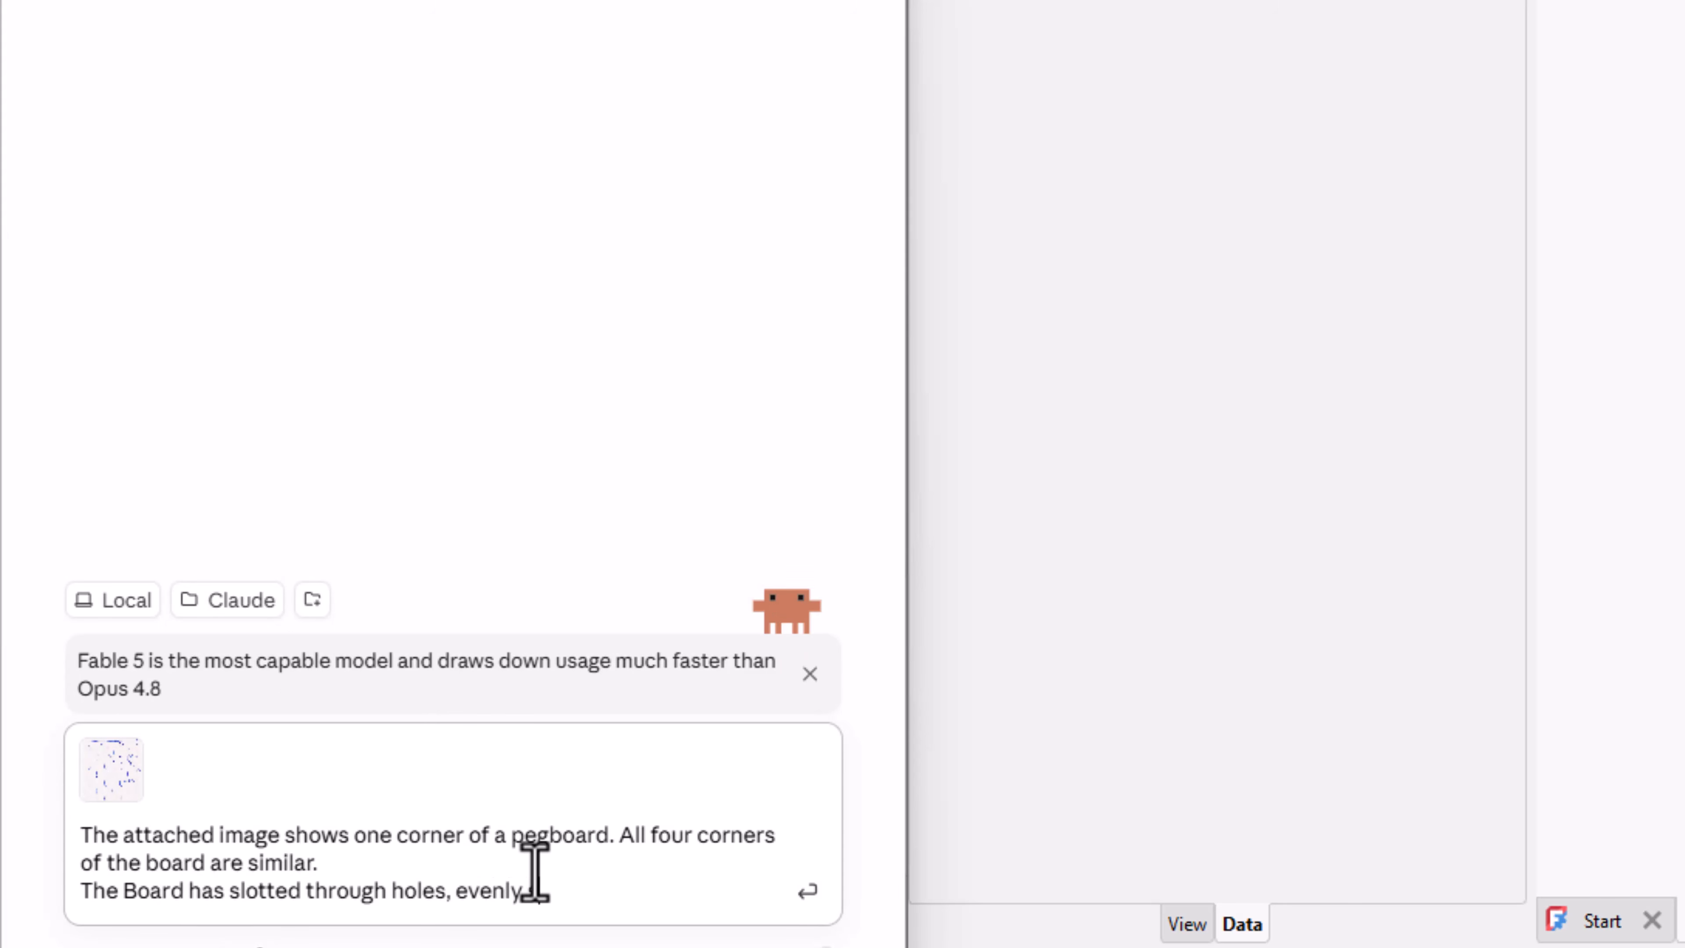
type(" spaced as shown in the drawing")
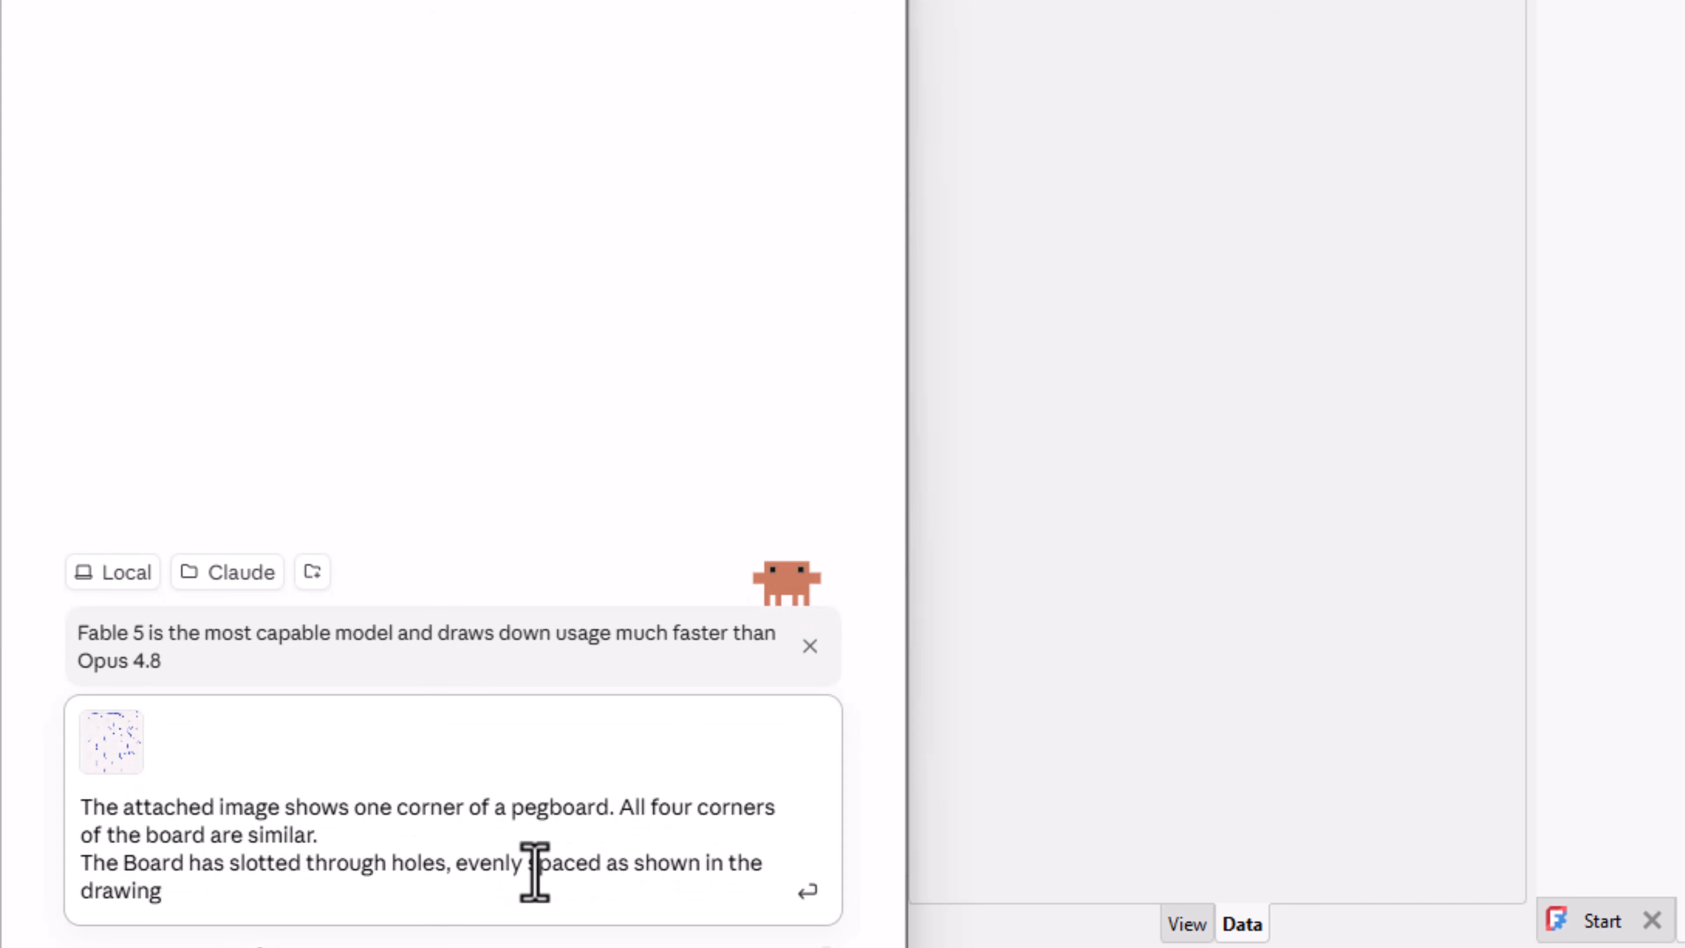
Continue the prompt with "All dimensions should be read directly from the drawing. All dimensions are in millimeters.".
type(". All dimensions should be read directly fo")
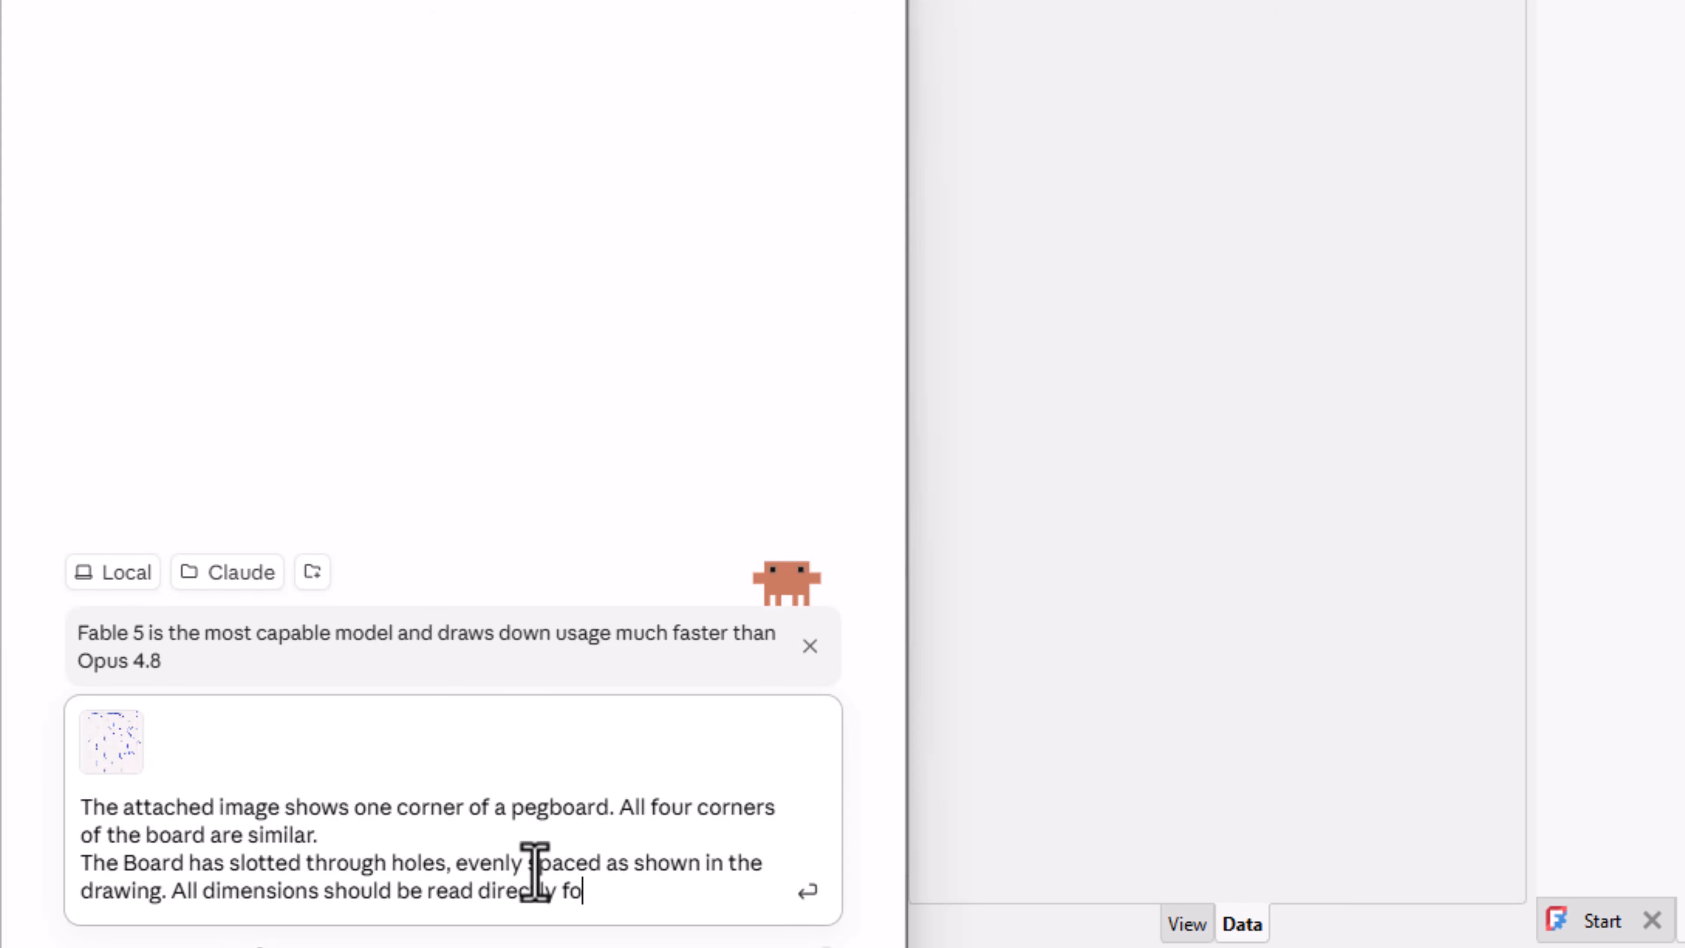
type("rm the drawing.")
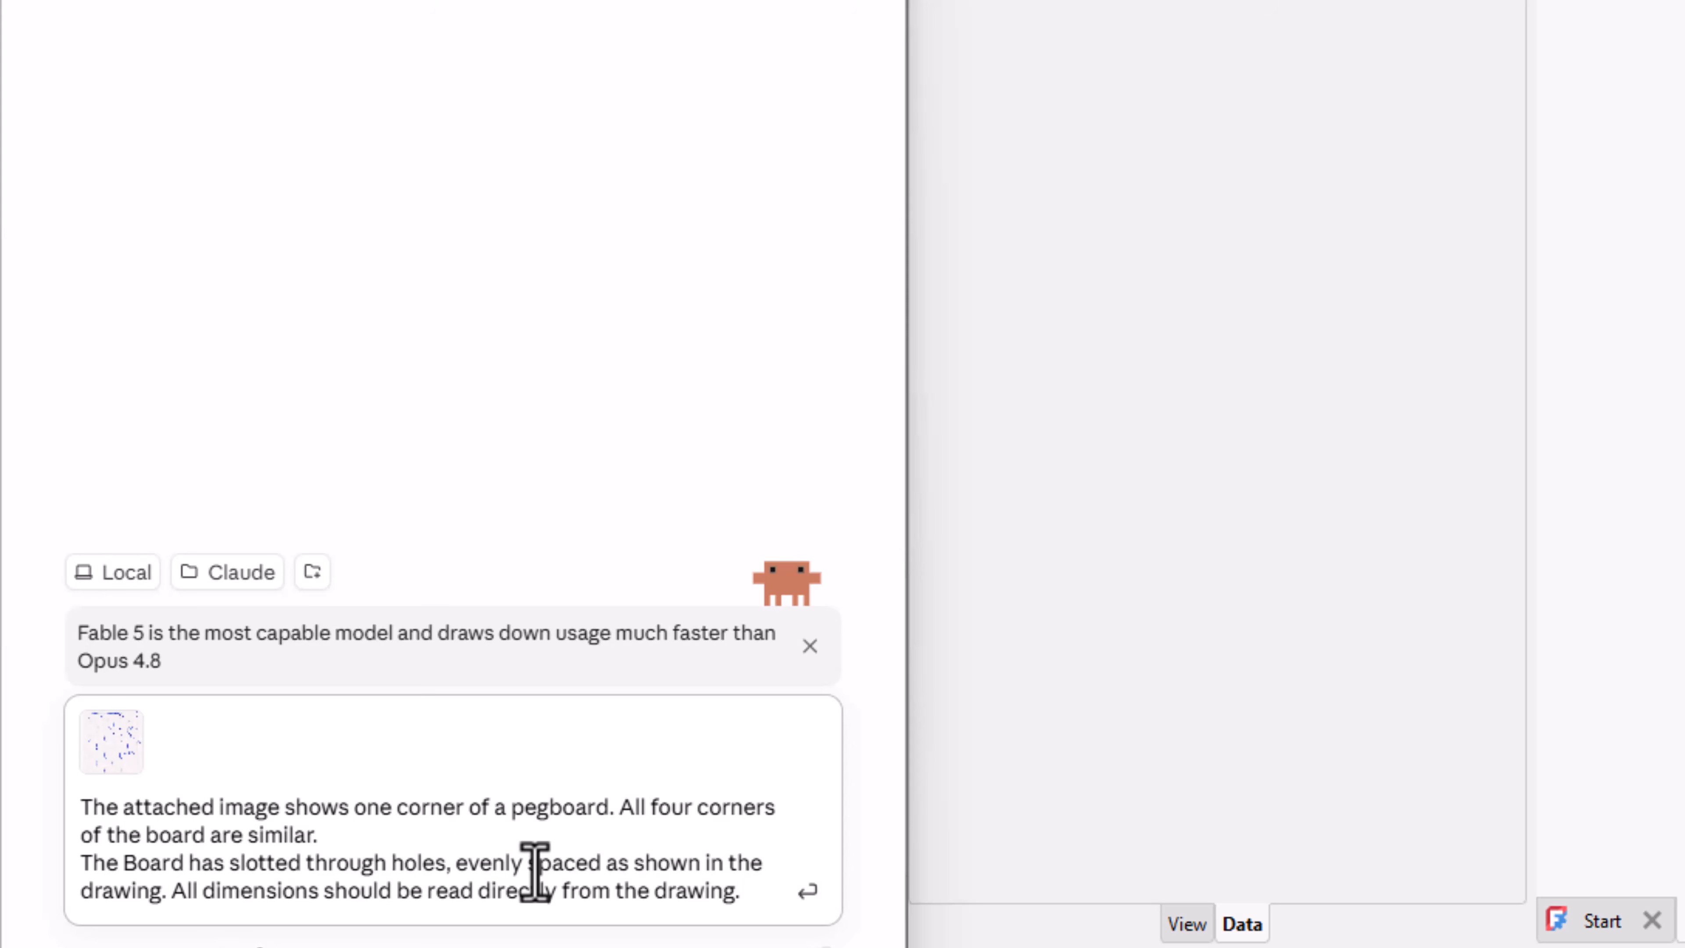
type(" All dimensionas")
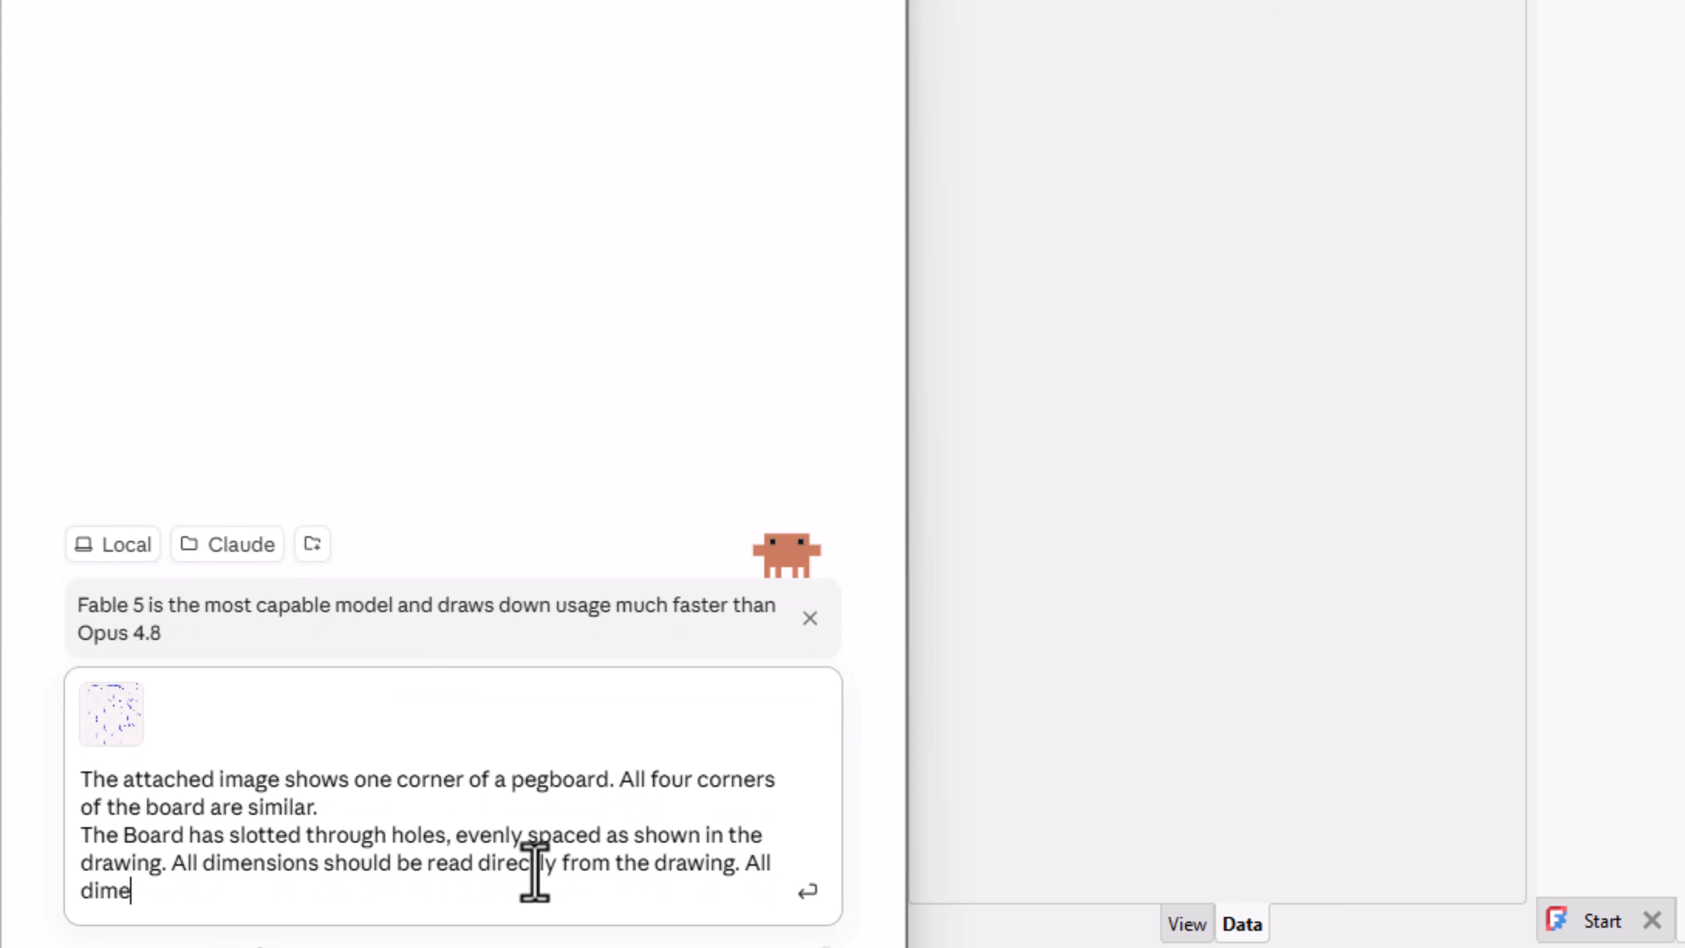
key("BackSpace")
key("BackSpace")
type("s are in ")
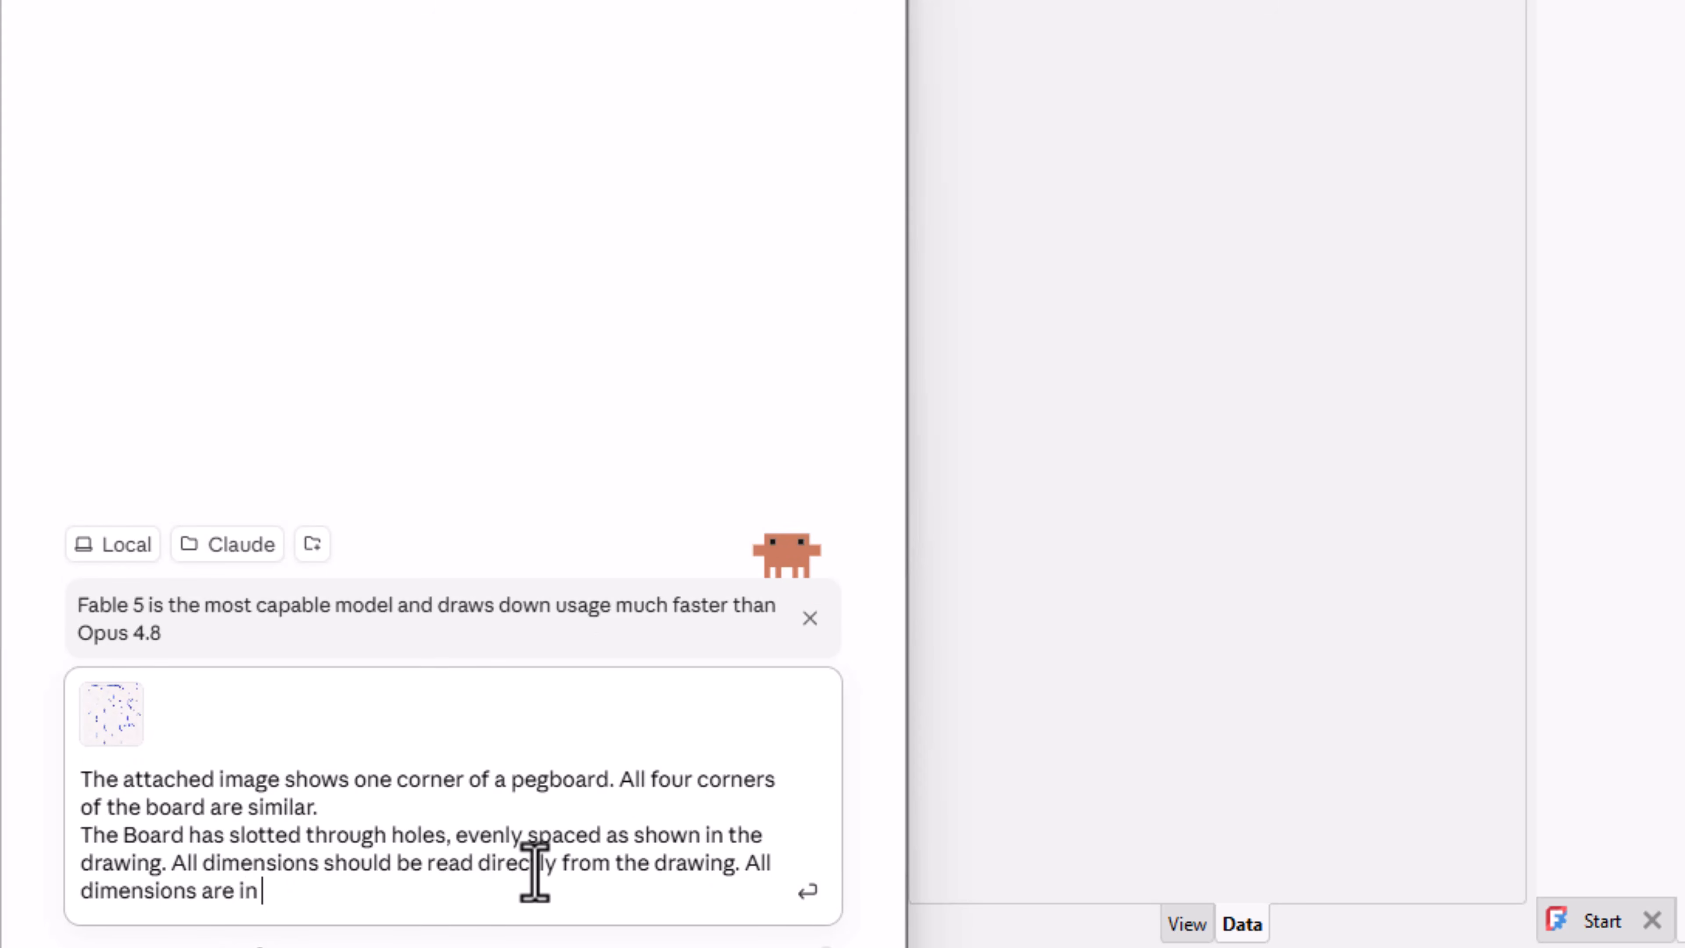
type("millimeters.")
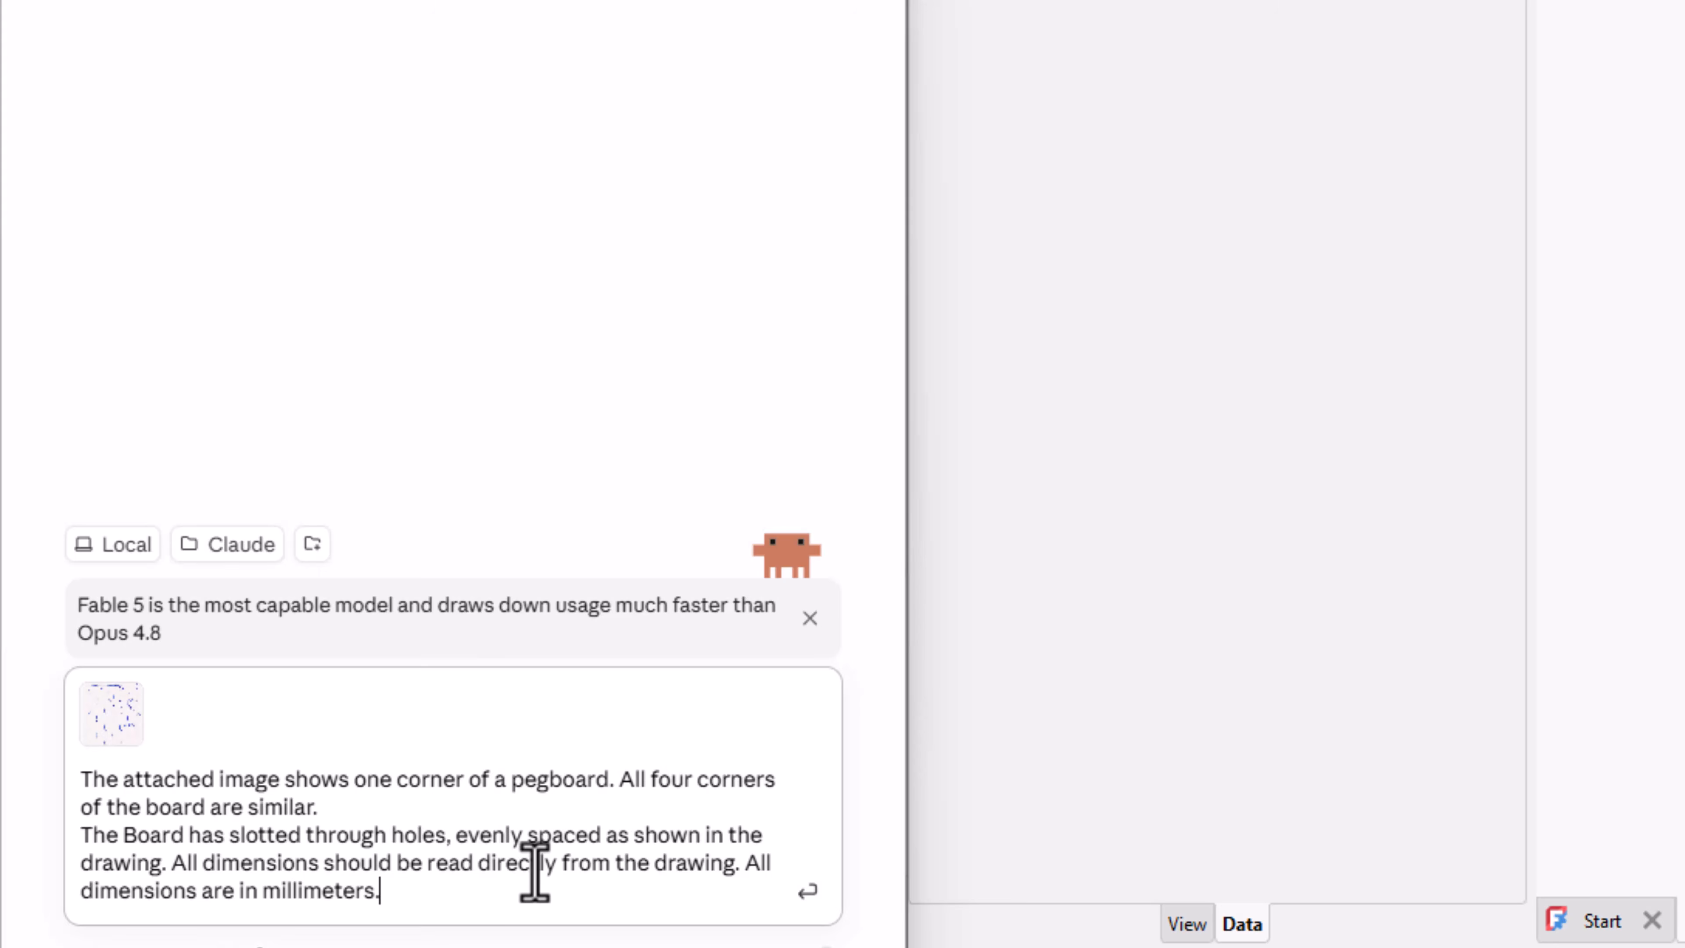
Add a new line to the prompt: "The same fillets apply to both front and backsides. The thickness of the board is 5mm.".
key("shift+Return")
type("The same fillets apply ")
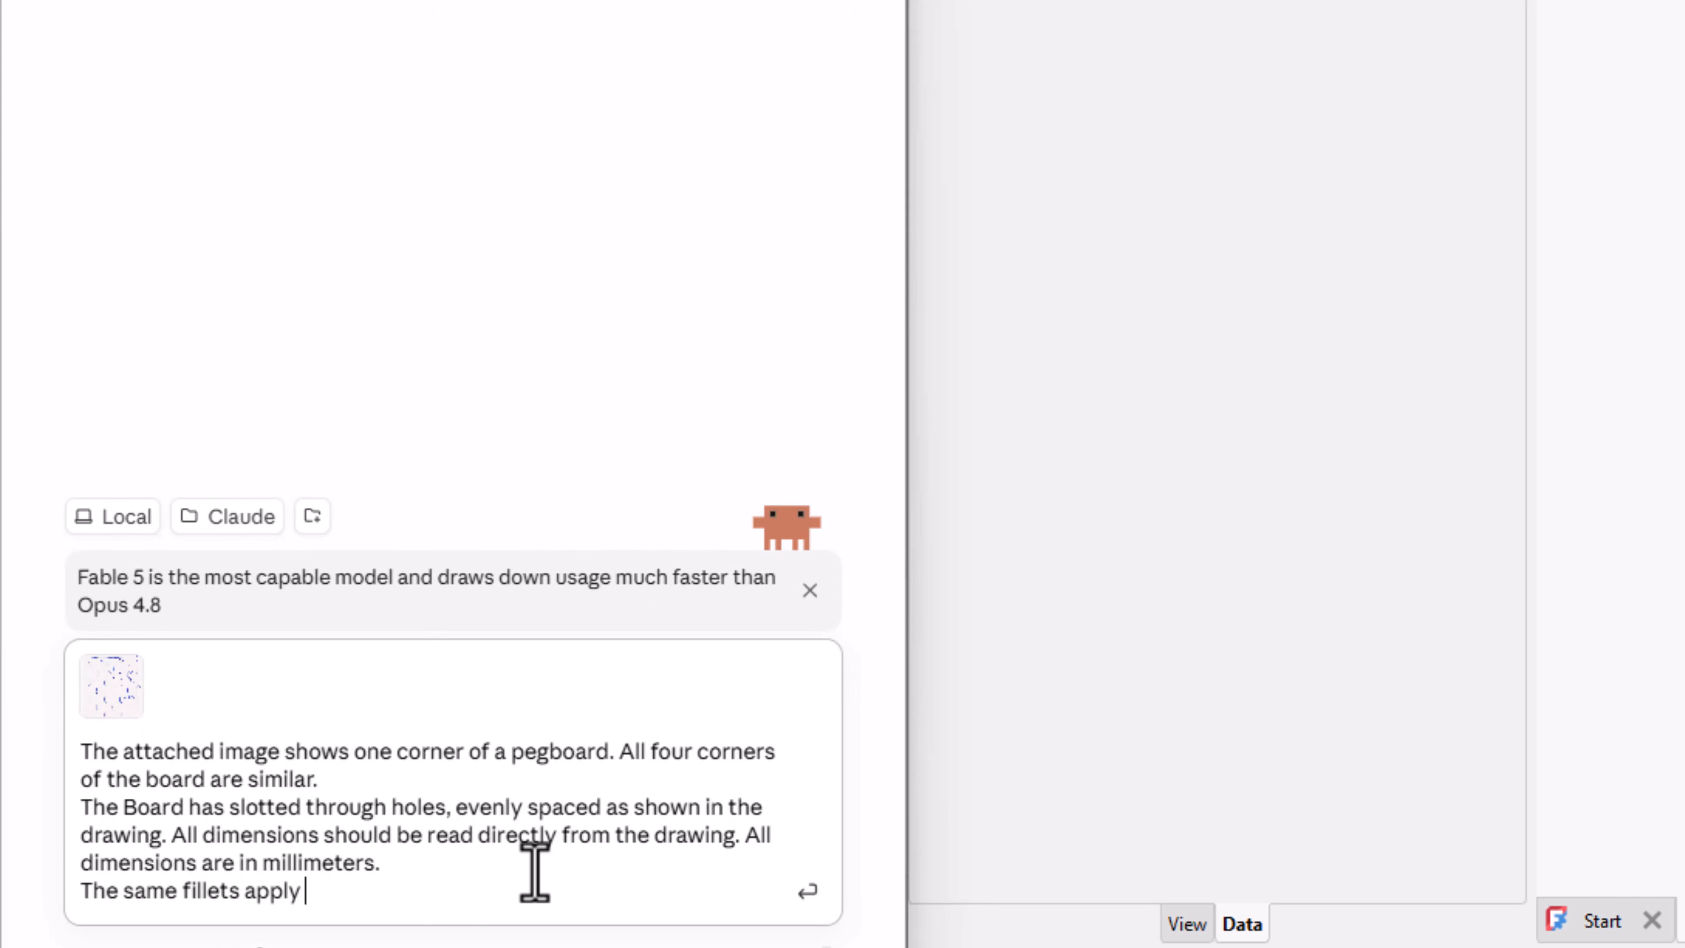
type("to both front and back si")
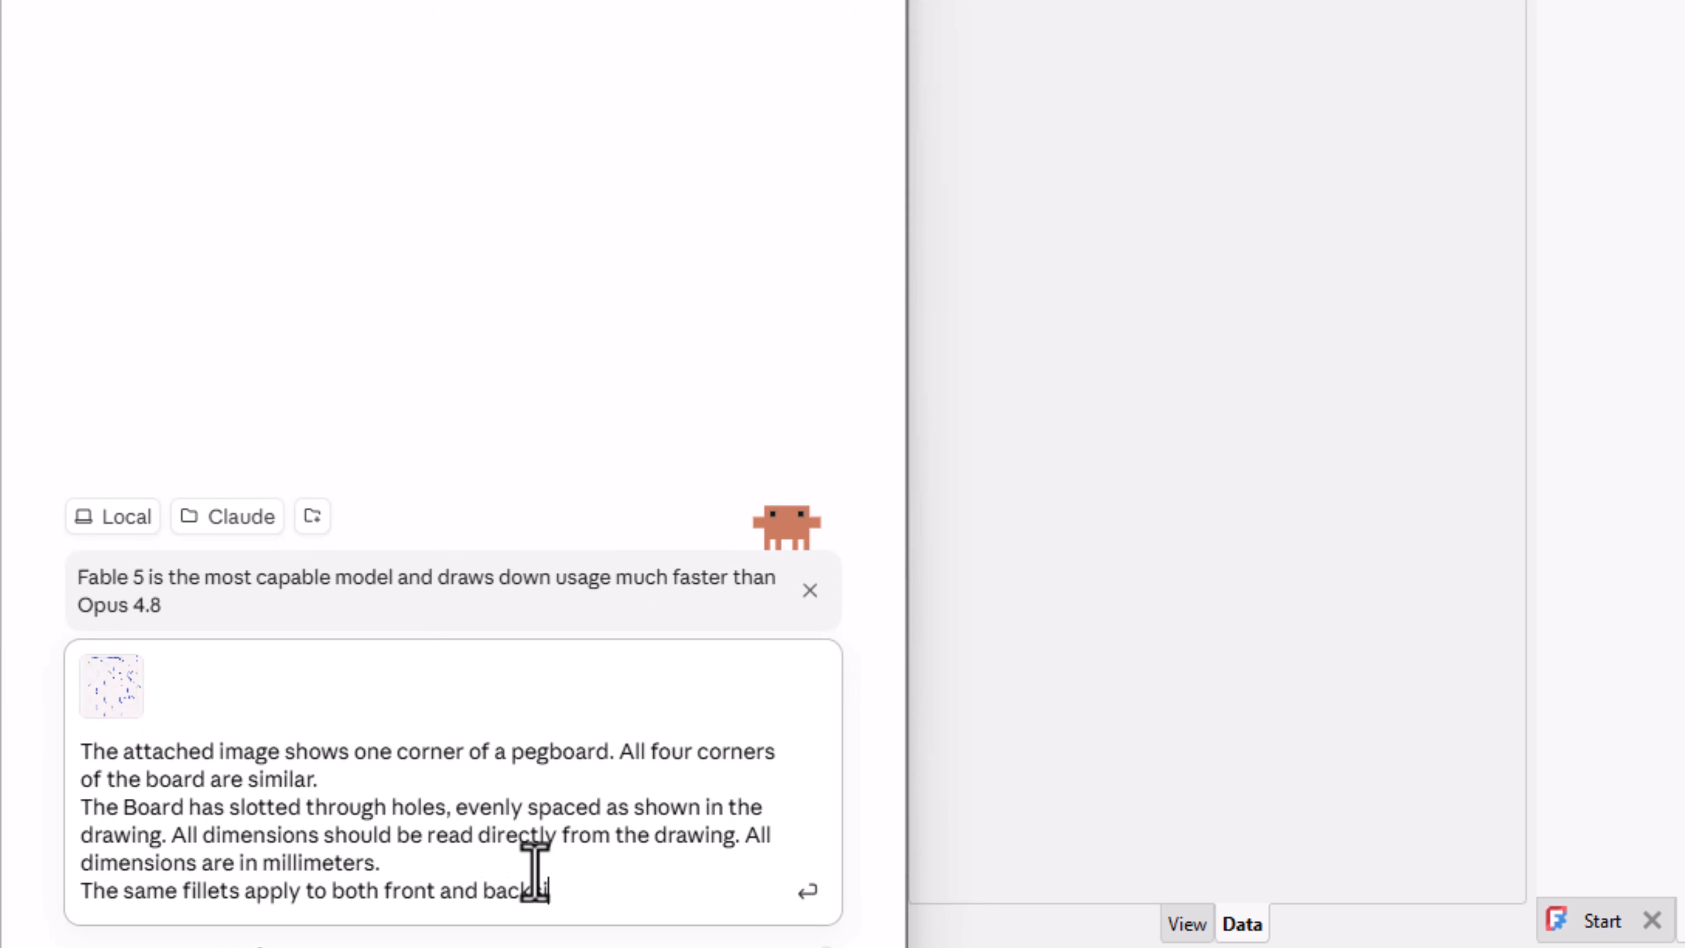
type("des. The thickness of the board is")
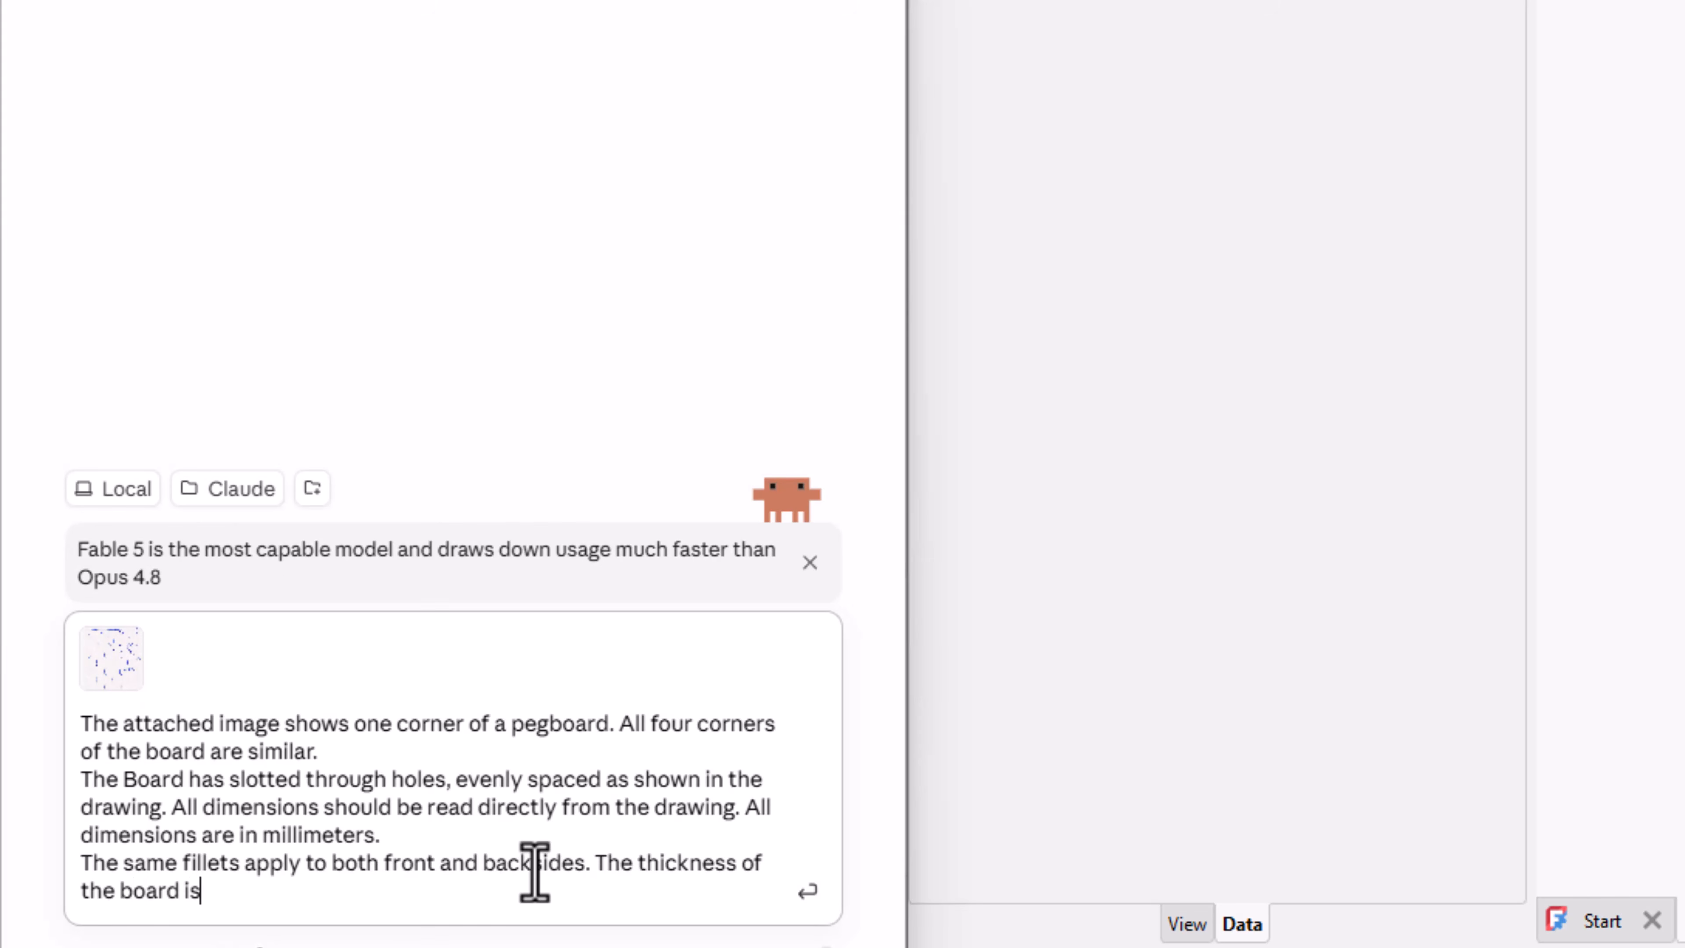
type(" mm")
key("BackSpace")
key("BackSpace")
type("5mm.")
Finish and send the prompt, requesting the full part in the freecad partdesign workbench, 10 rows and 10 columns of holes, fully parametric and driven by spreadsheet.
key("shift+Return")
type("Please create the full ")
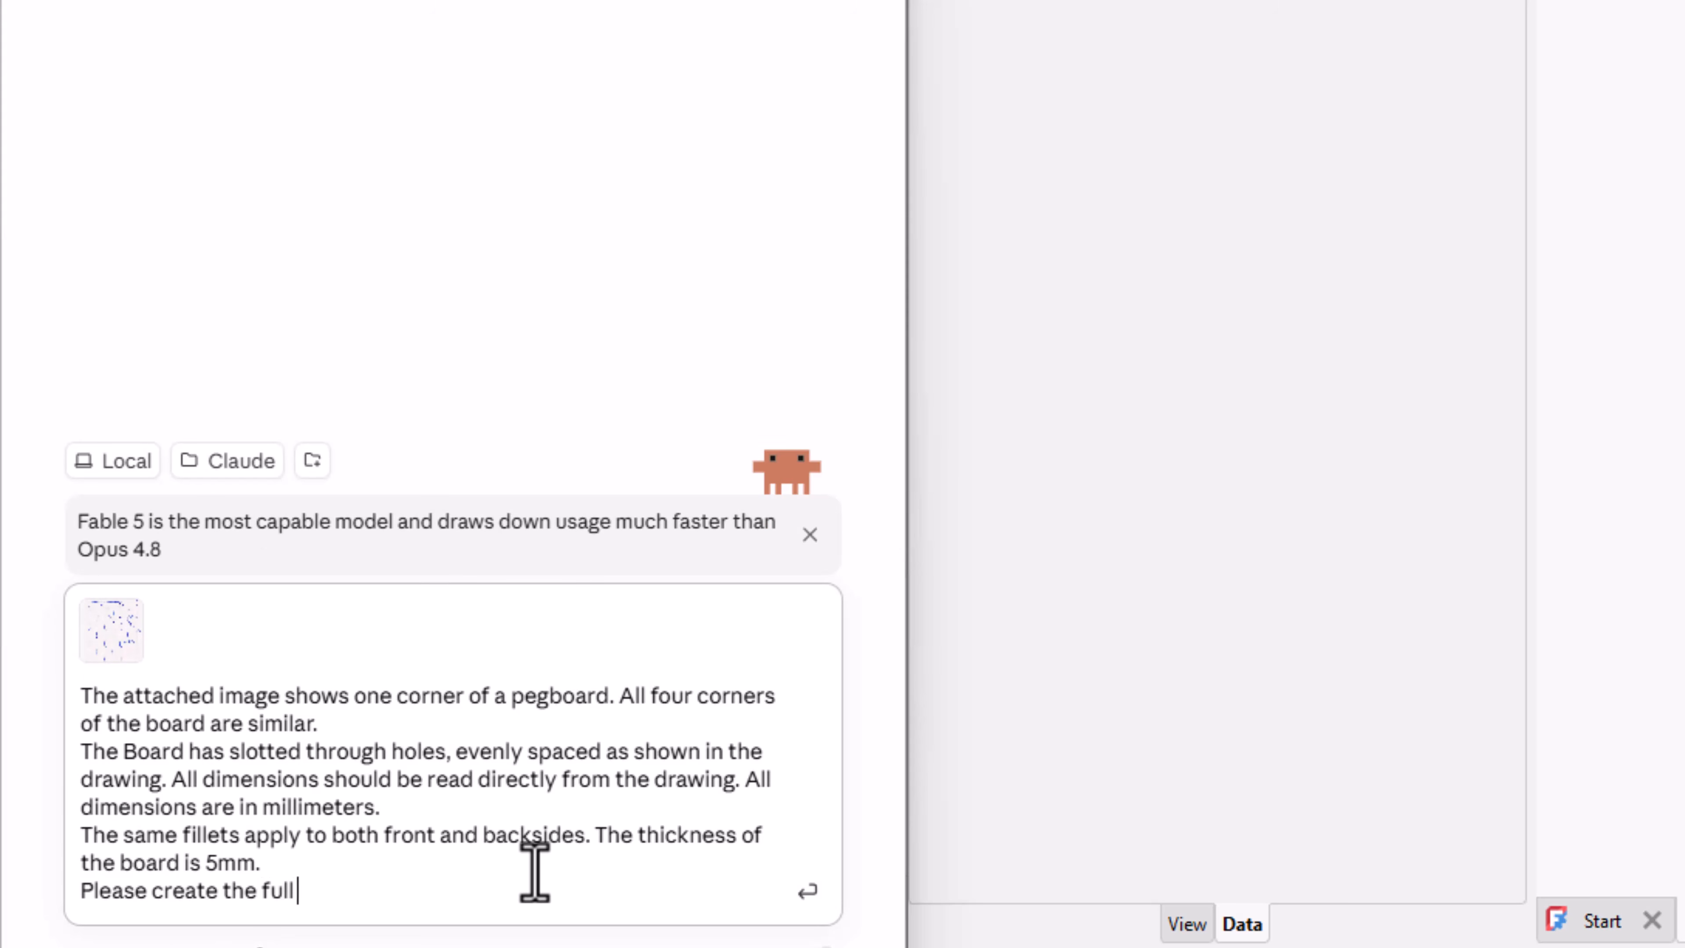
type("part in freecad partdesign workbench")
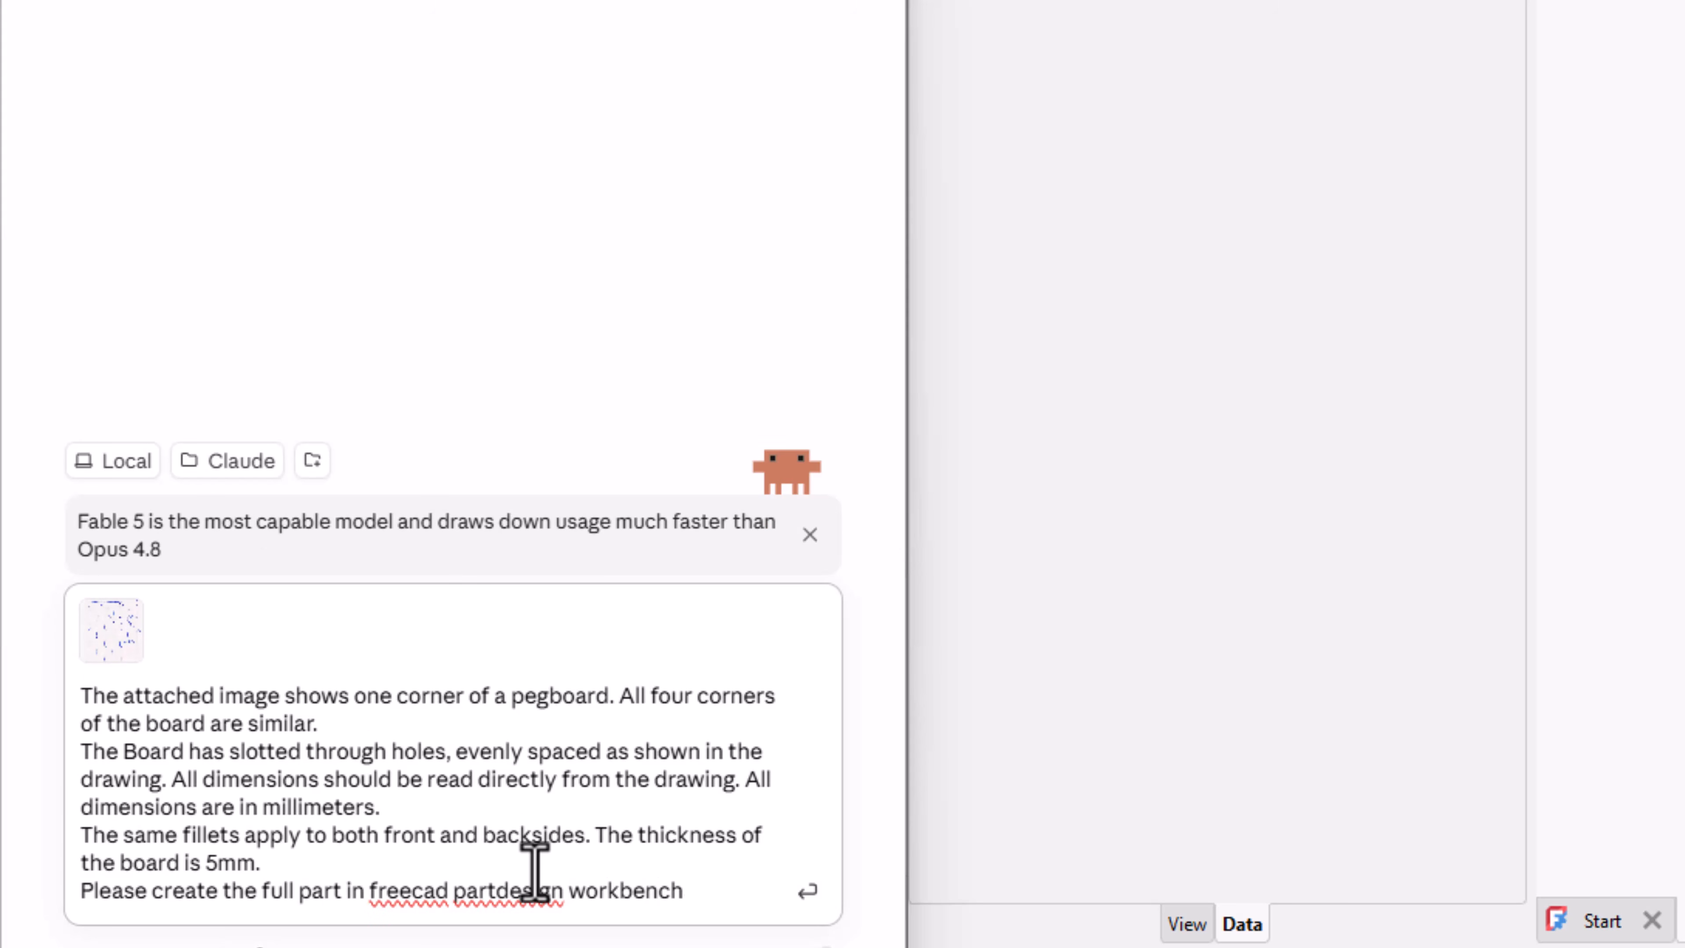
type(", with 10 rows and 10 columns")
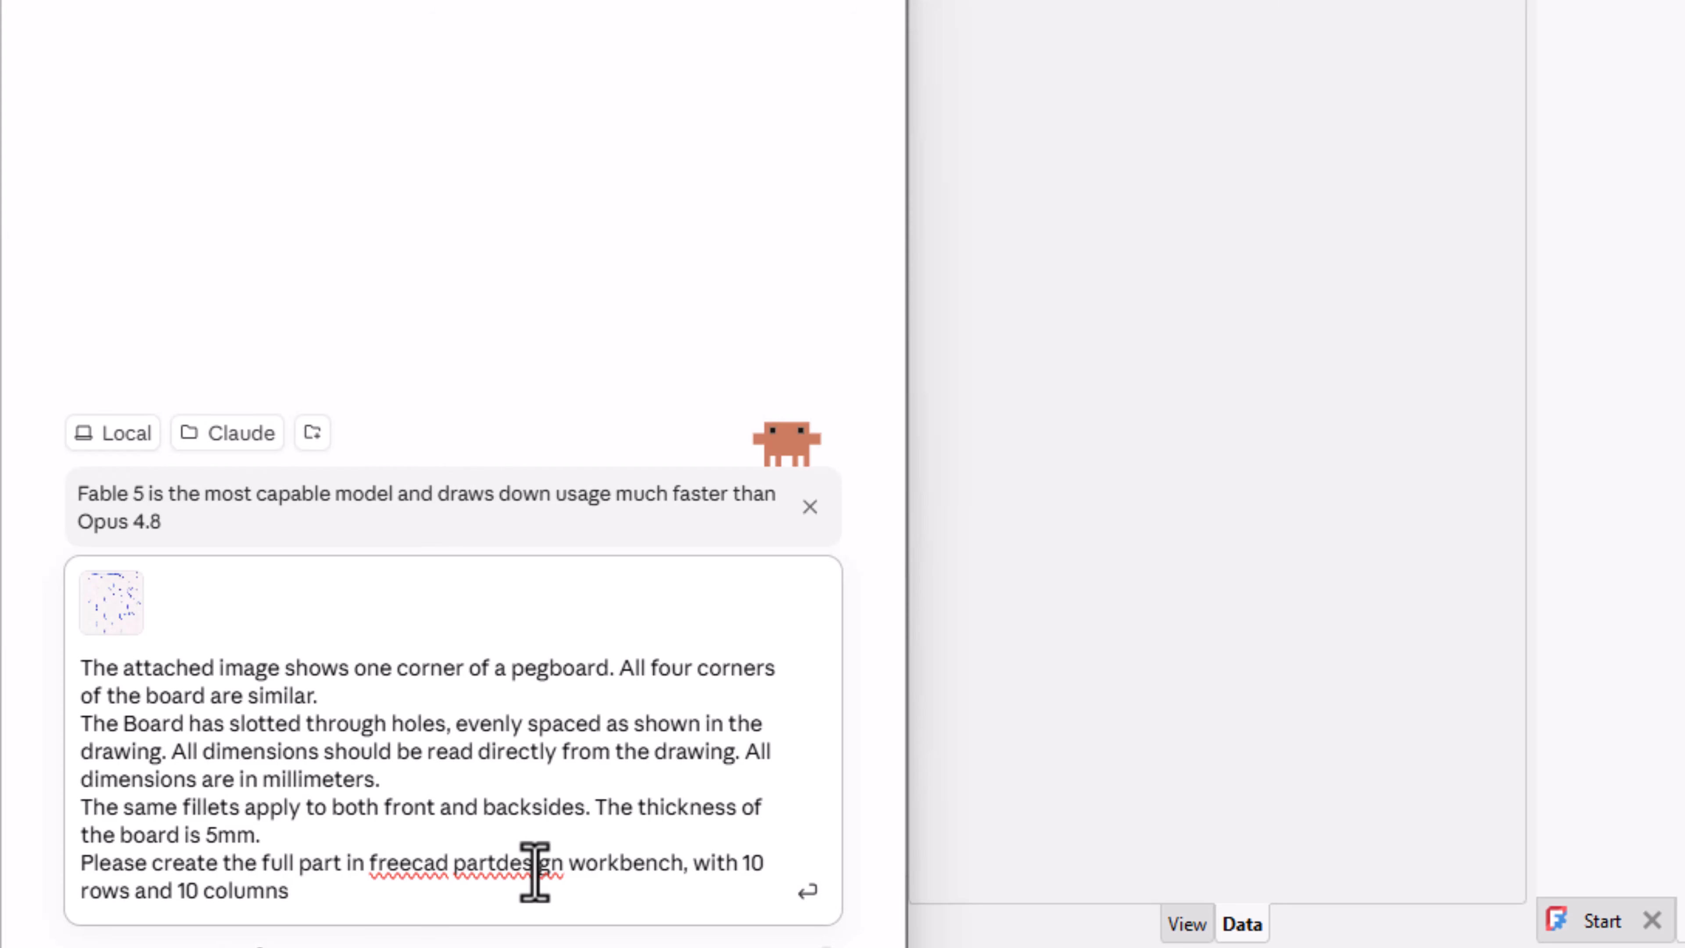
type(" of holes. Make it fully parametric")
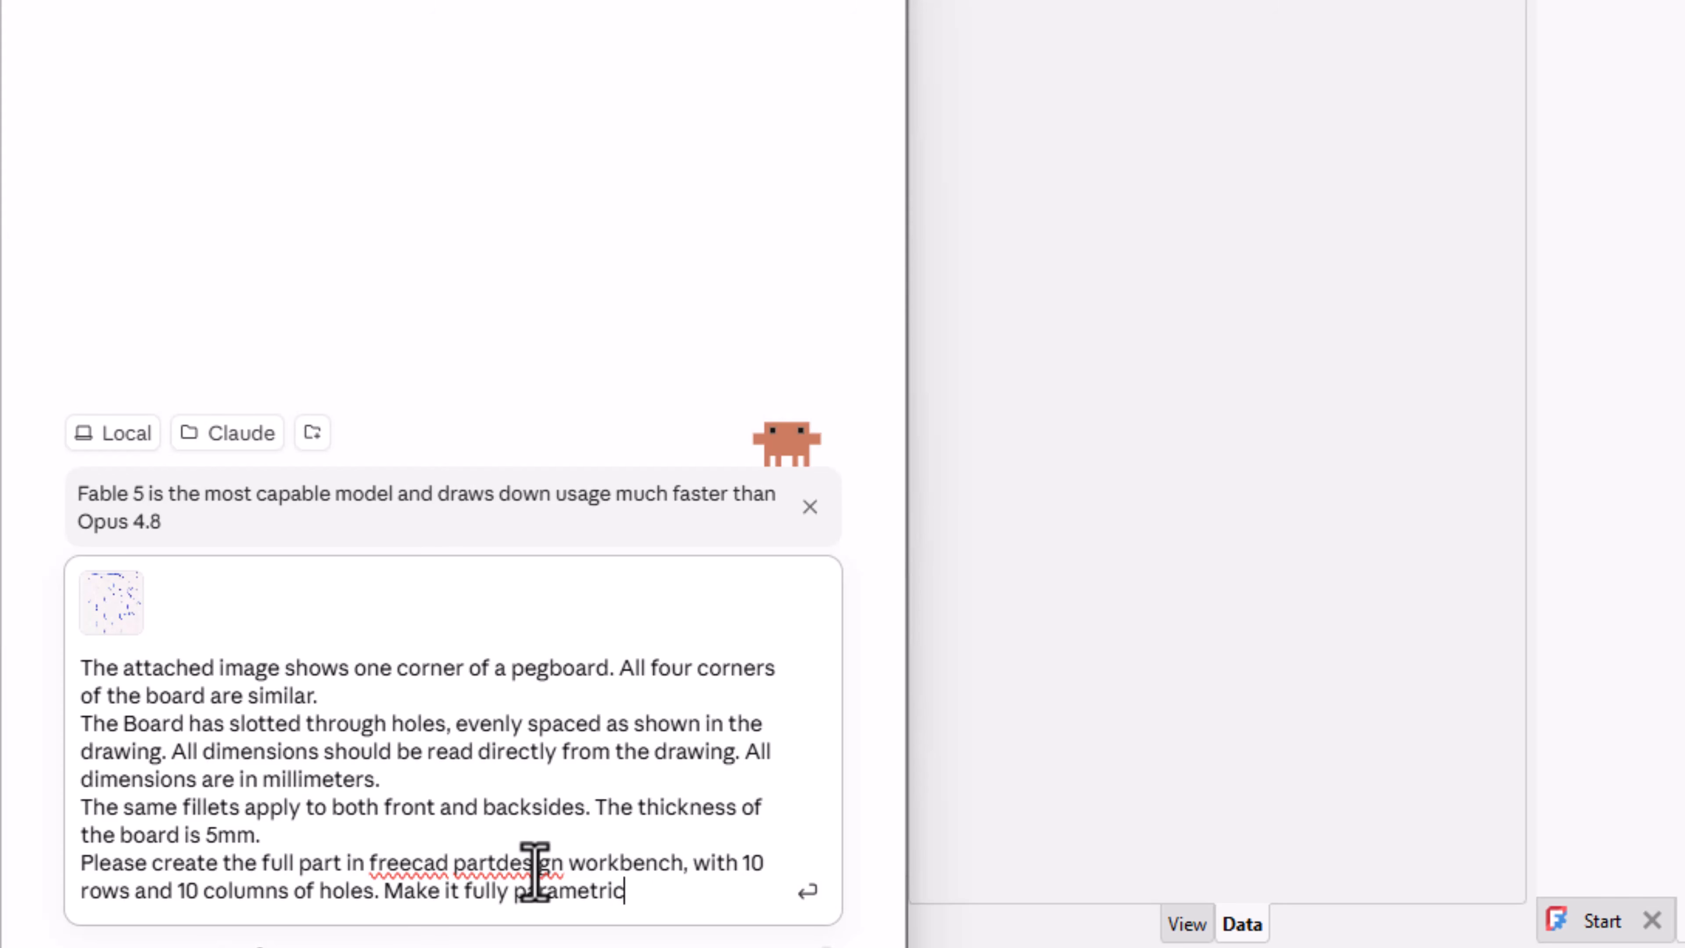
type(" and driven by spreadsheet.")
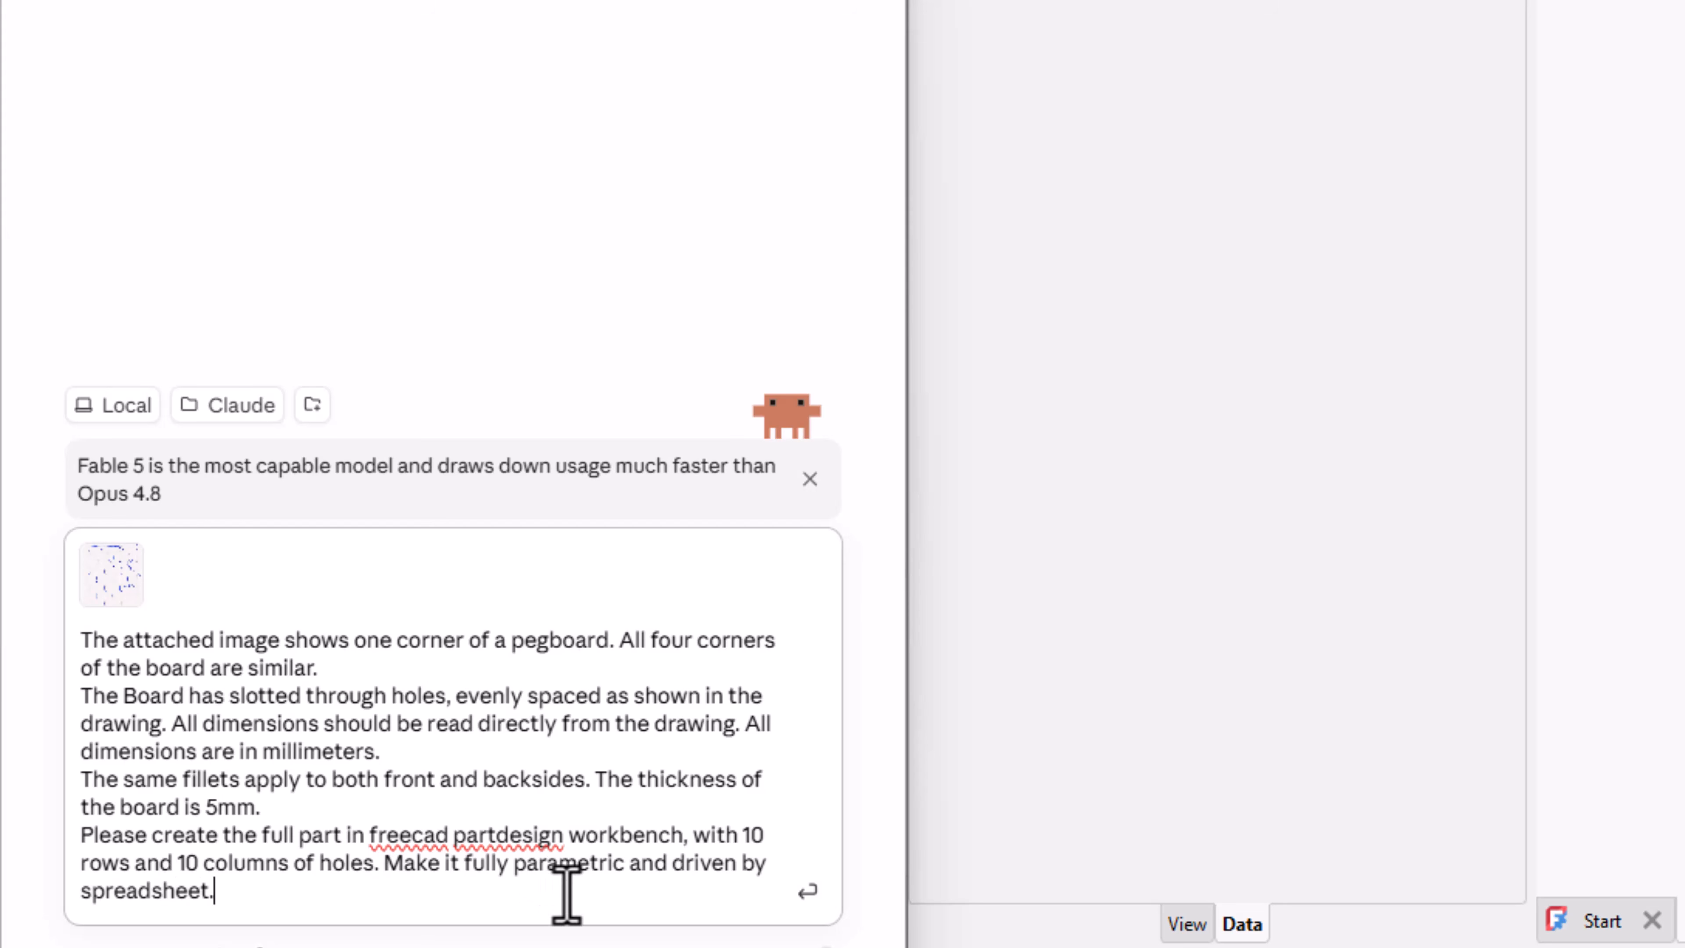
left_click(809, 892)
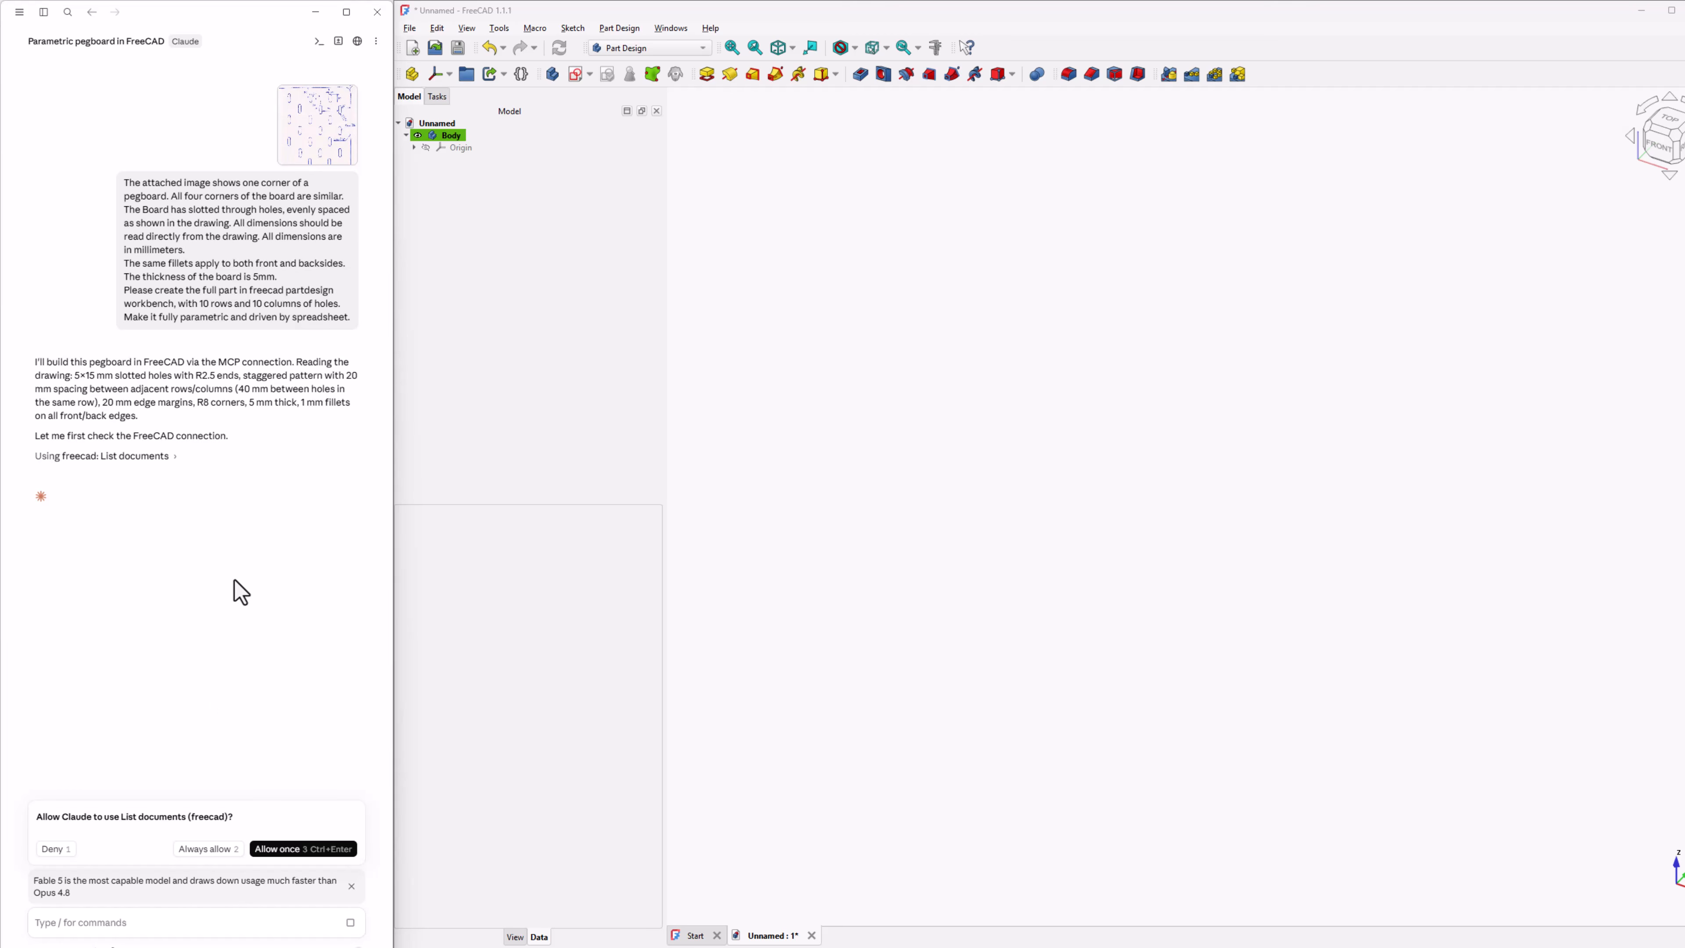
Always allow Claude to use the freecad List documents, Create document and Execute code tools, and retry the request after the usage limit.
left_click(194, 846)
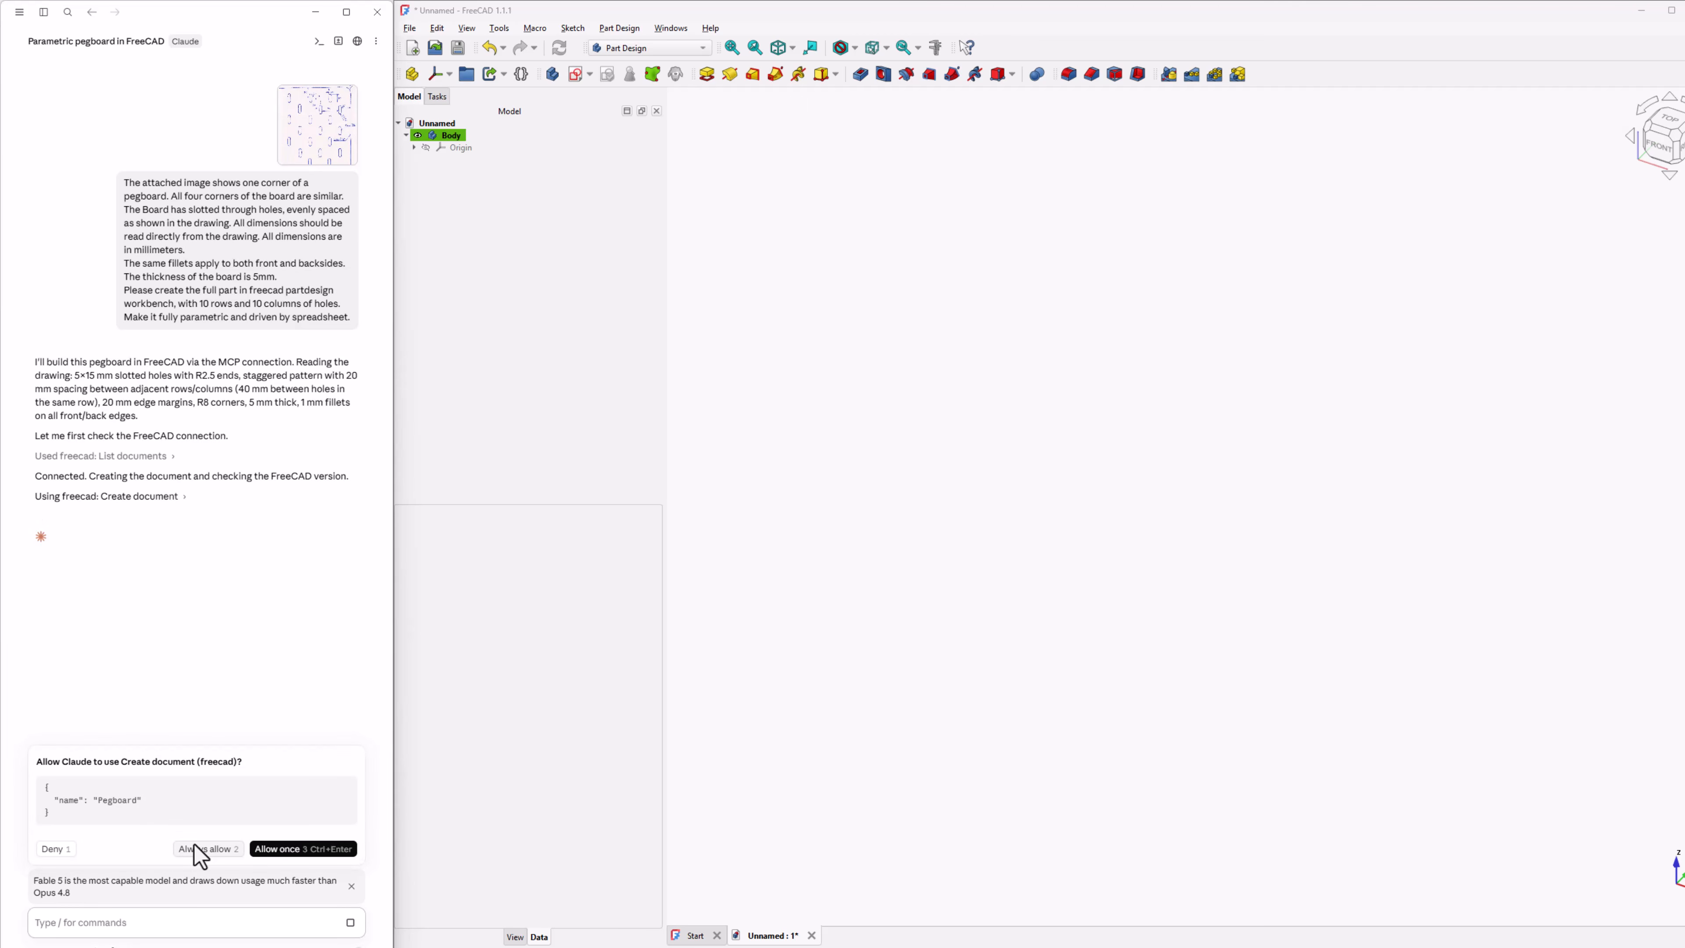
left_click(193, 847)
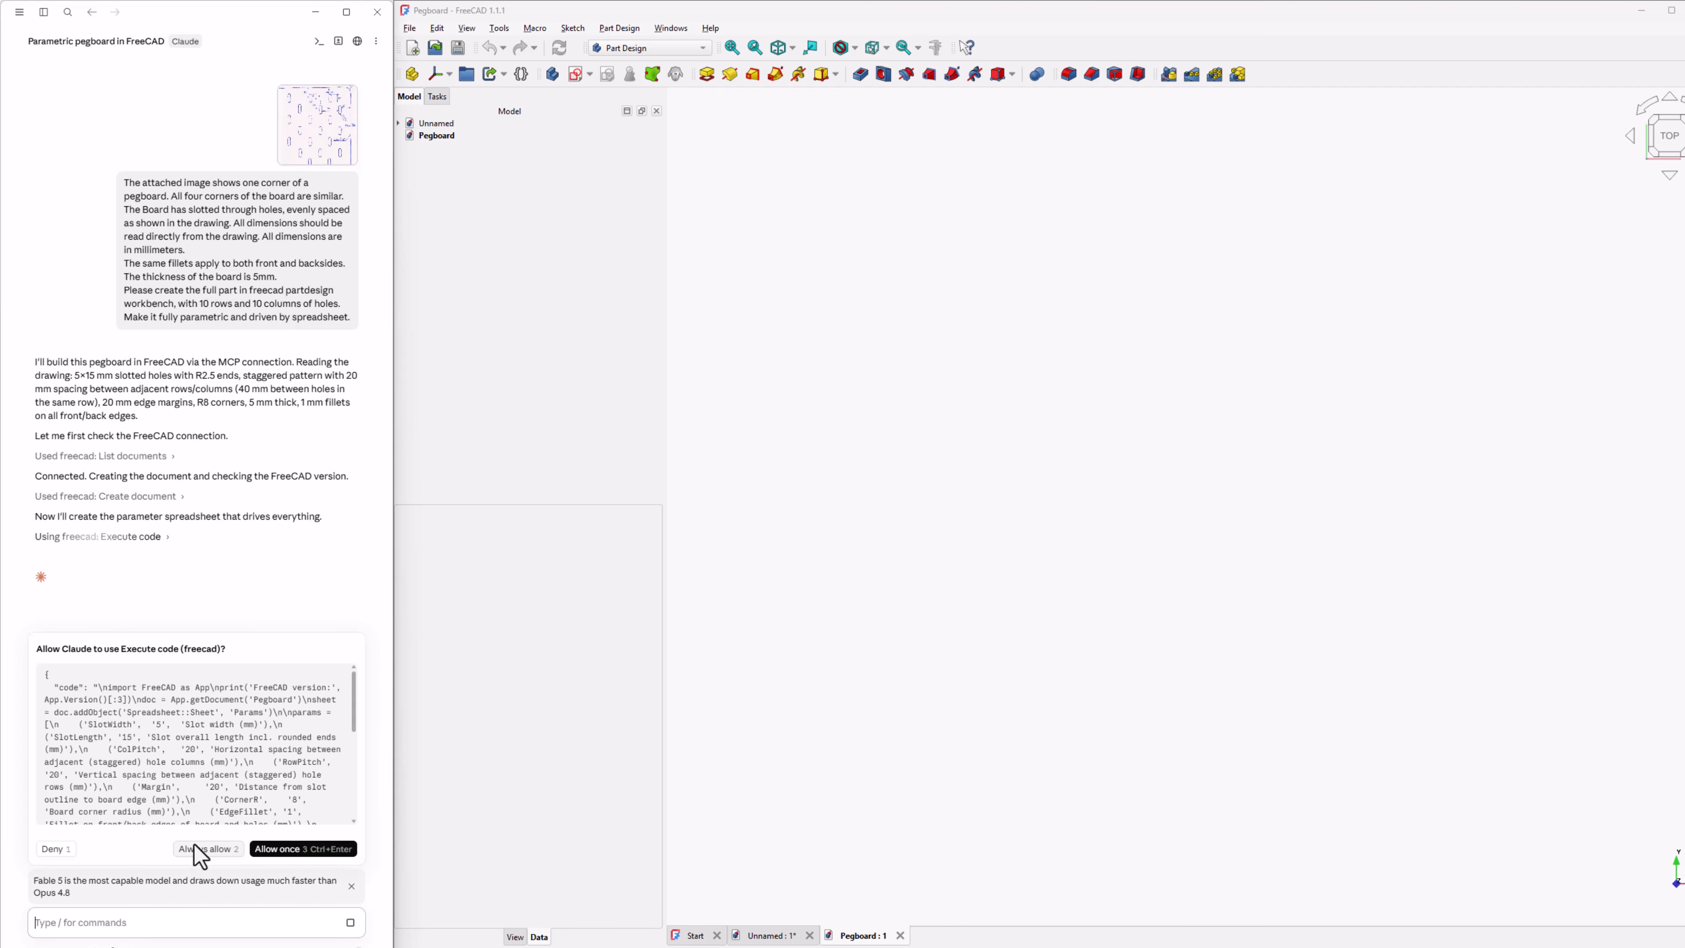
left_click(194, 847)
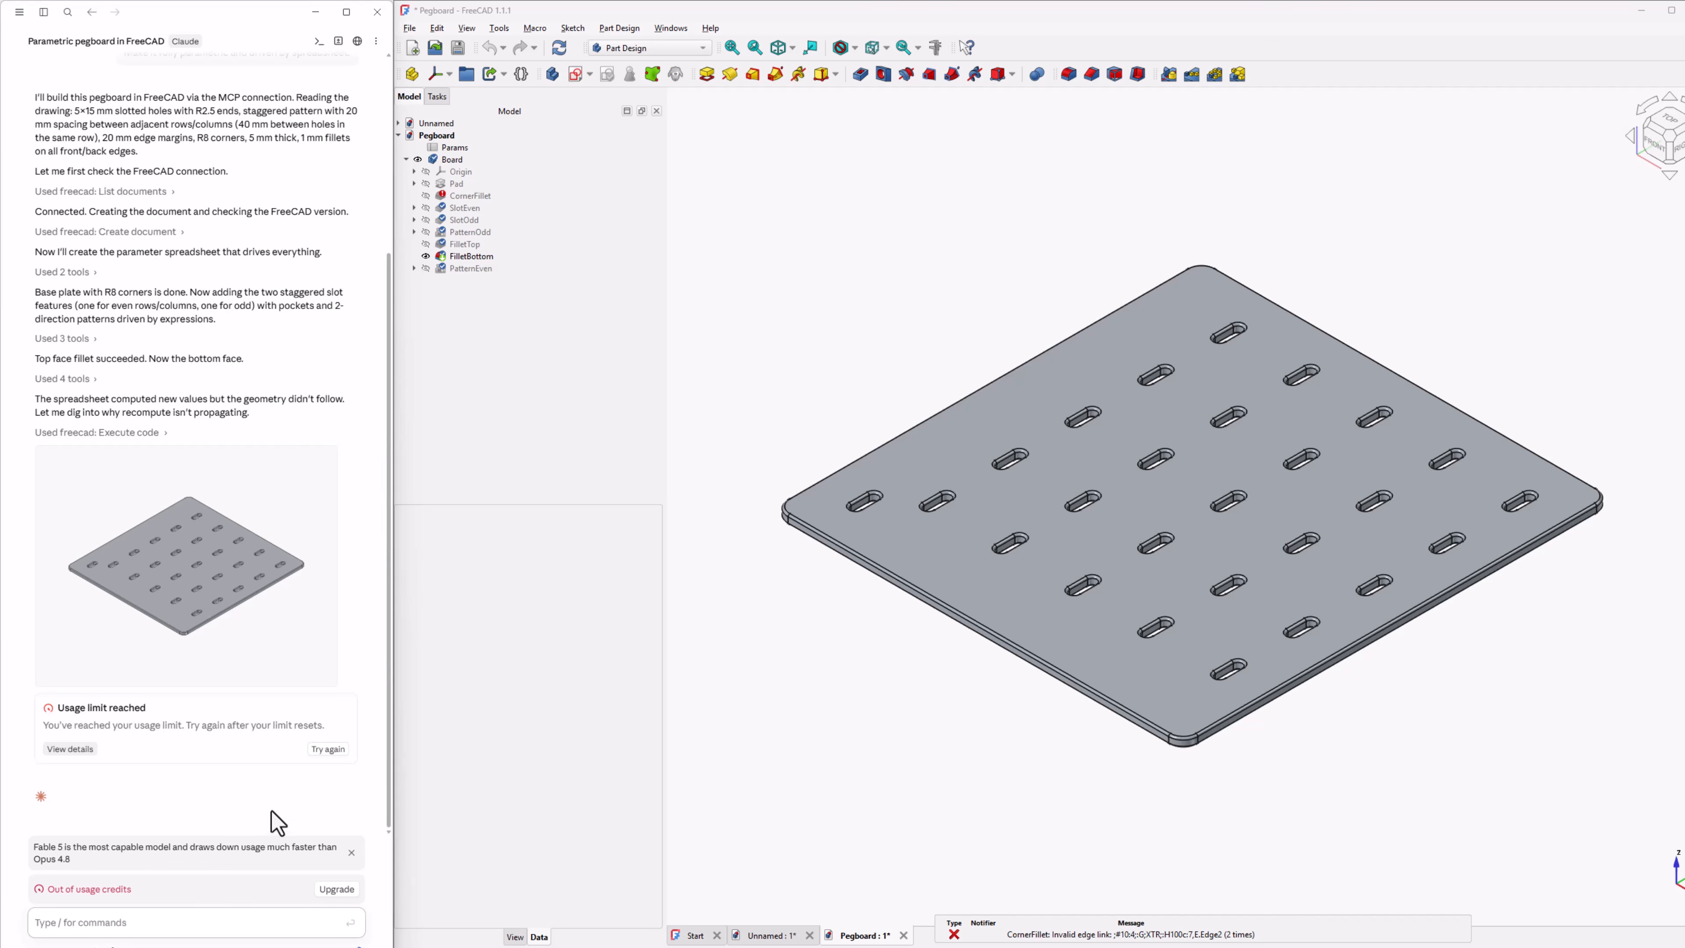
left_click(326, 782)
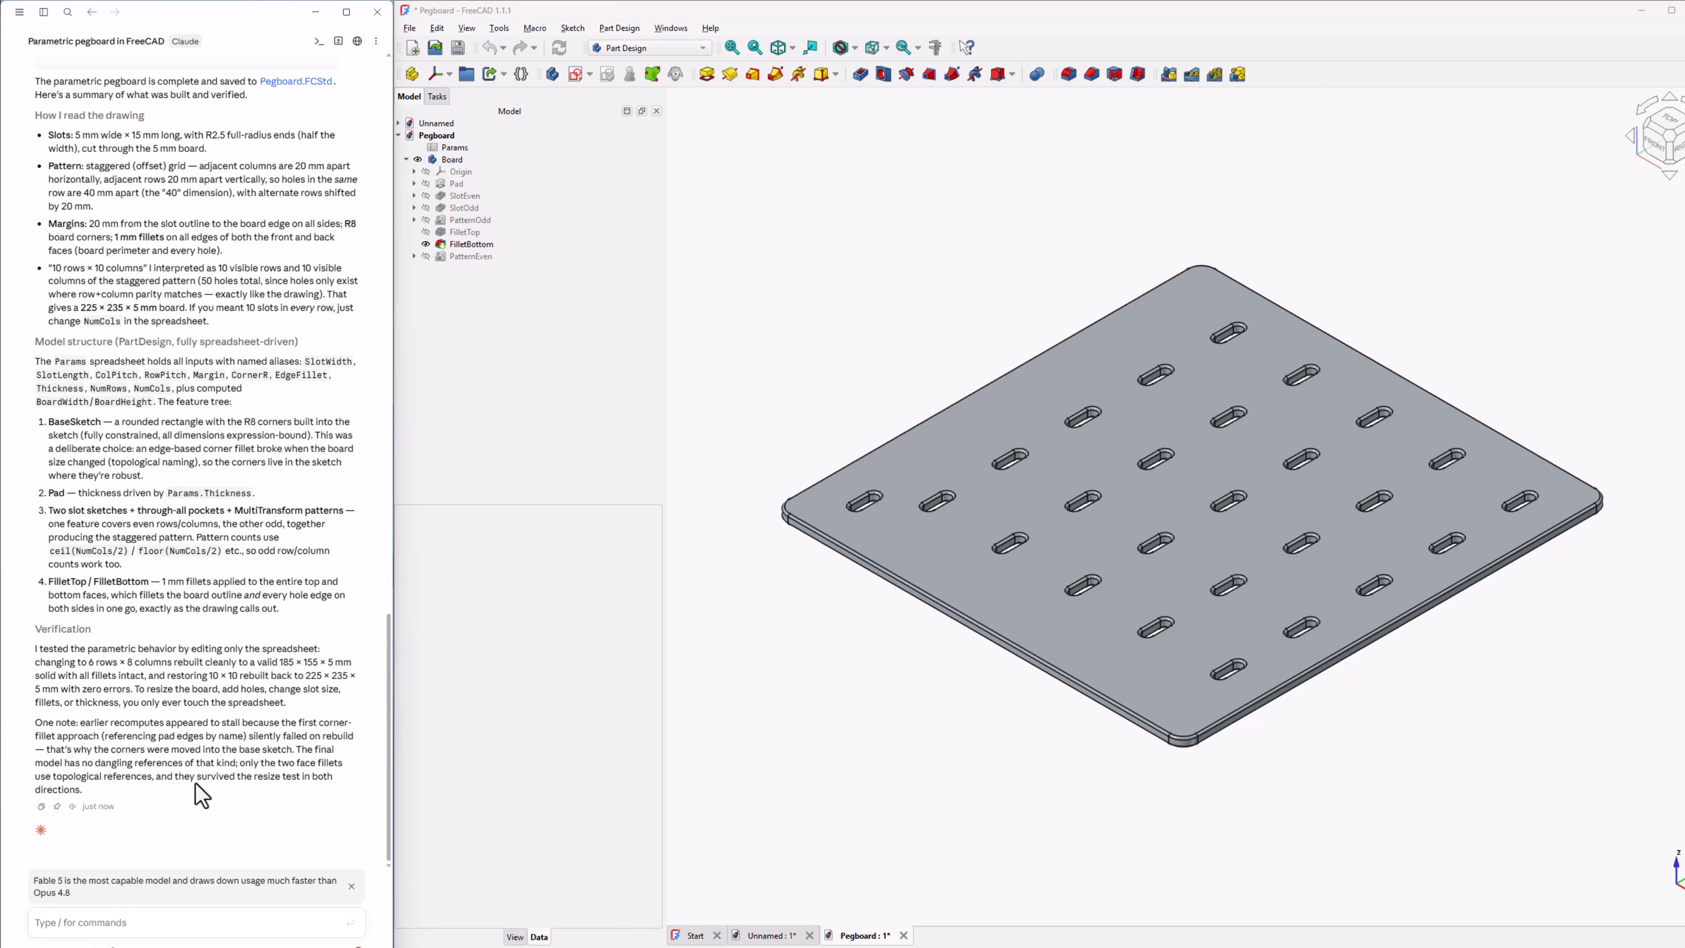
Check the generated pegboard, switch to Peg Board 10x10 full.png, copy that image and close the image viewer.
middle_click_drag(981, 554, 878, 559)
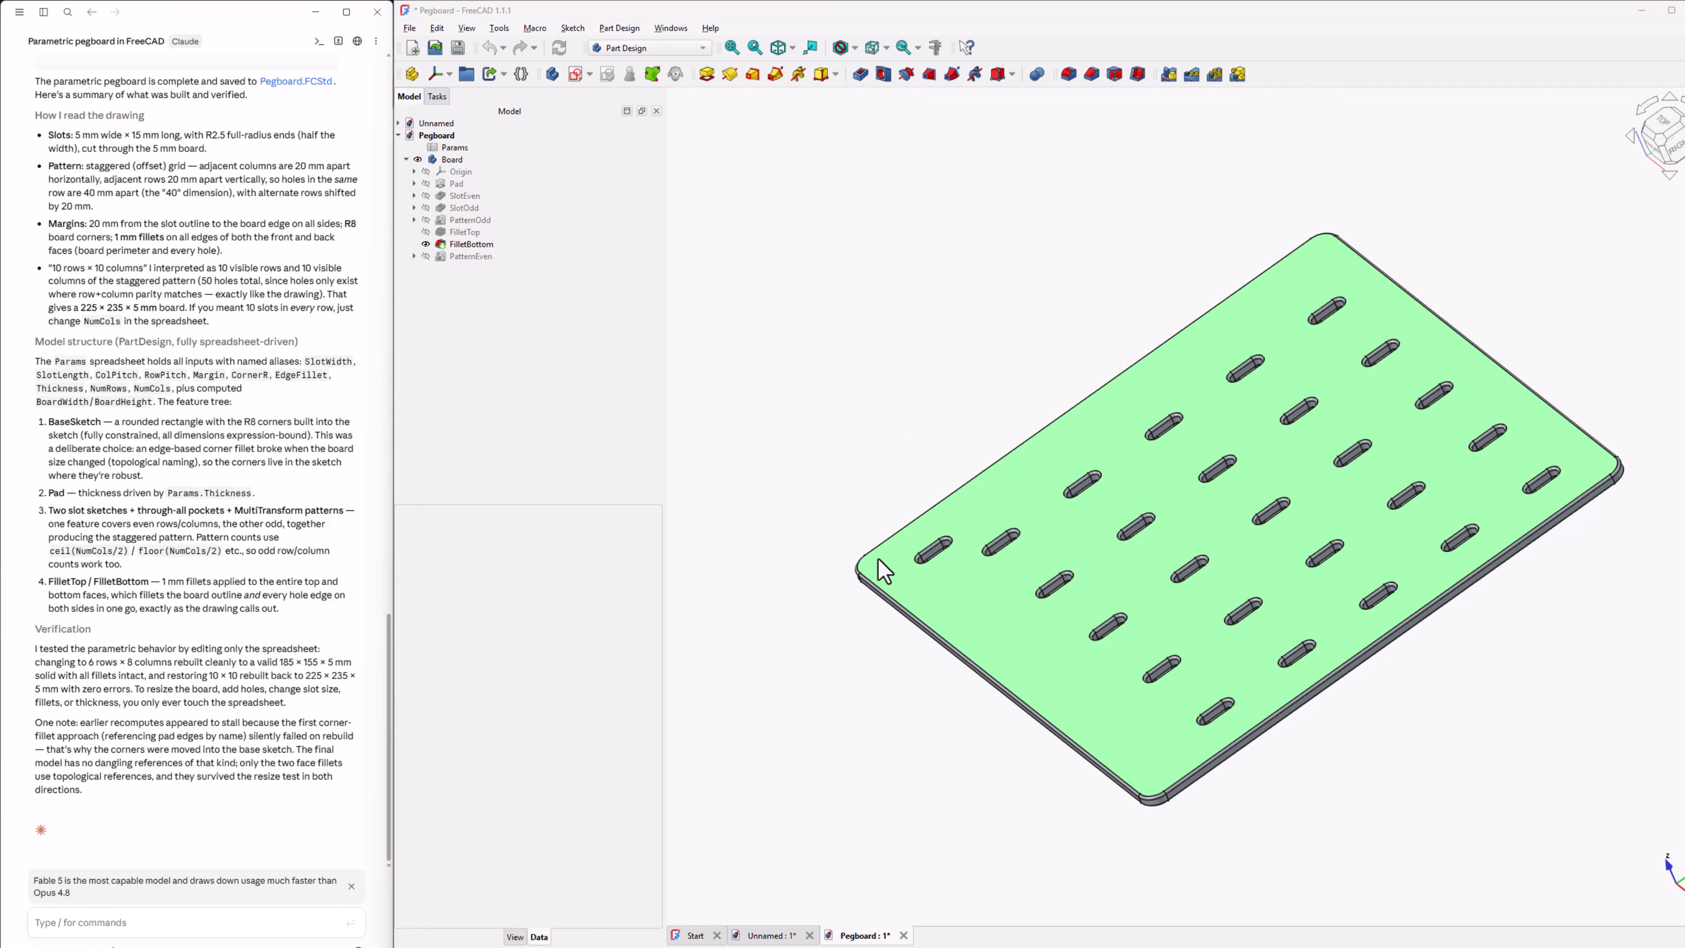
key("0")
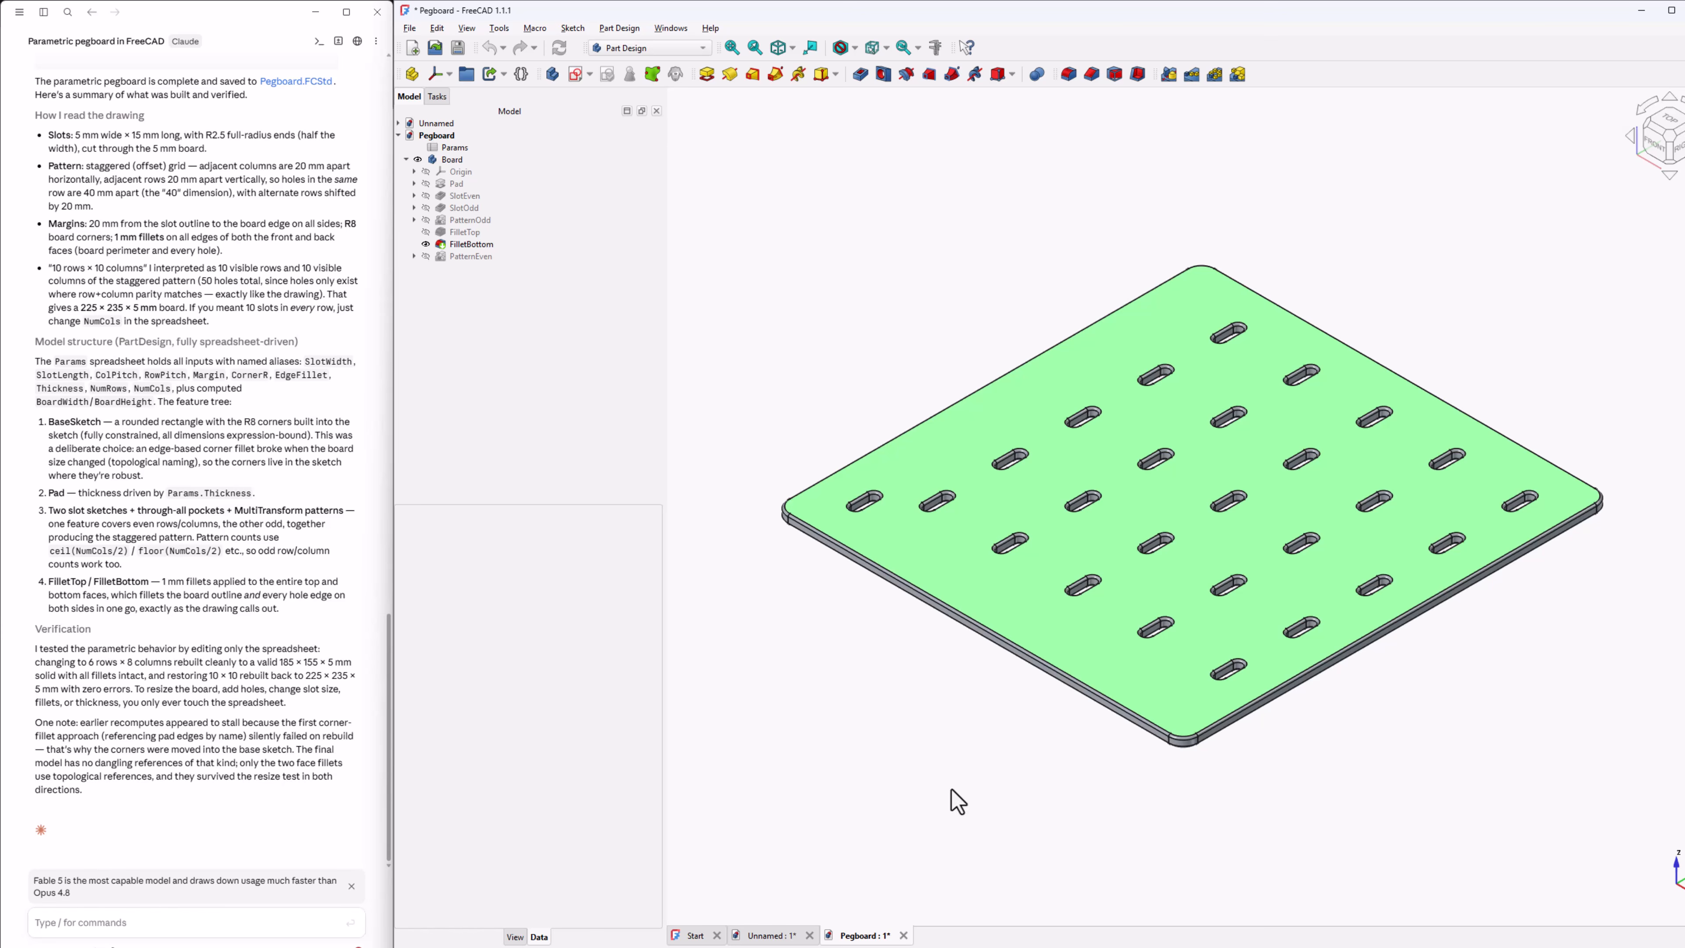
middle_click_drag(1322, 734, 1040, 740)
key("alt+Tab")
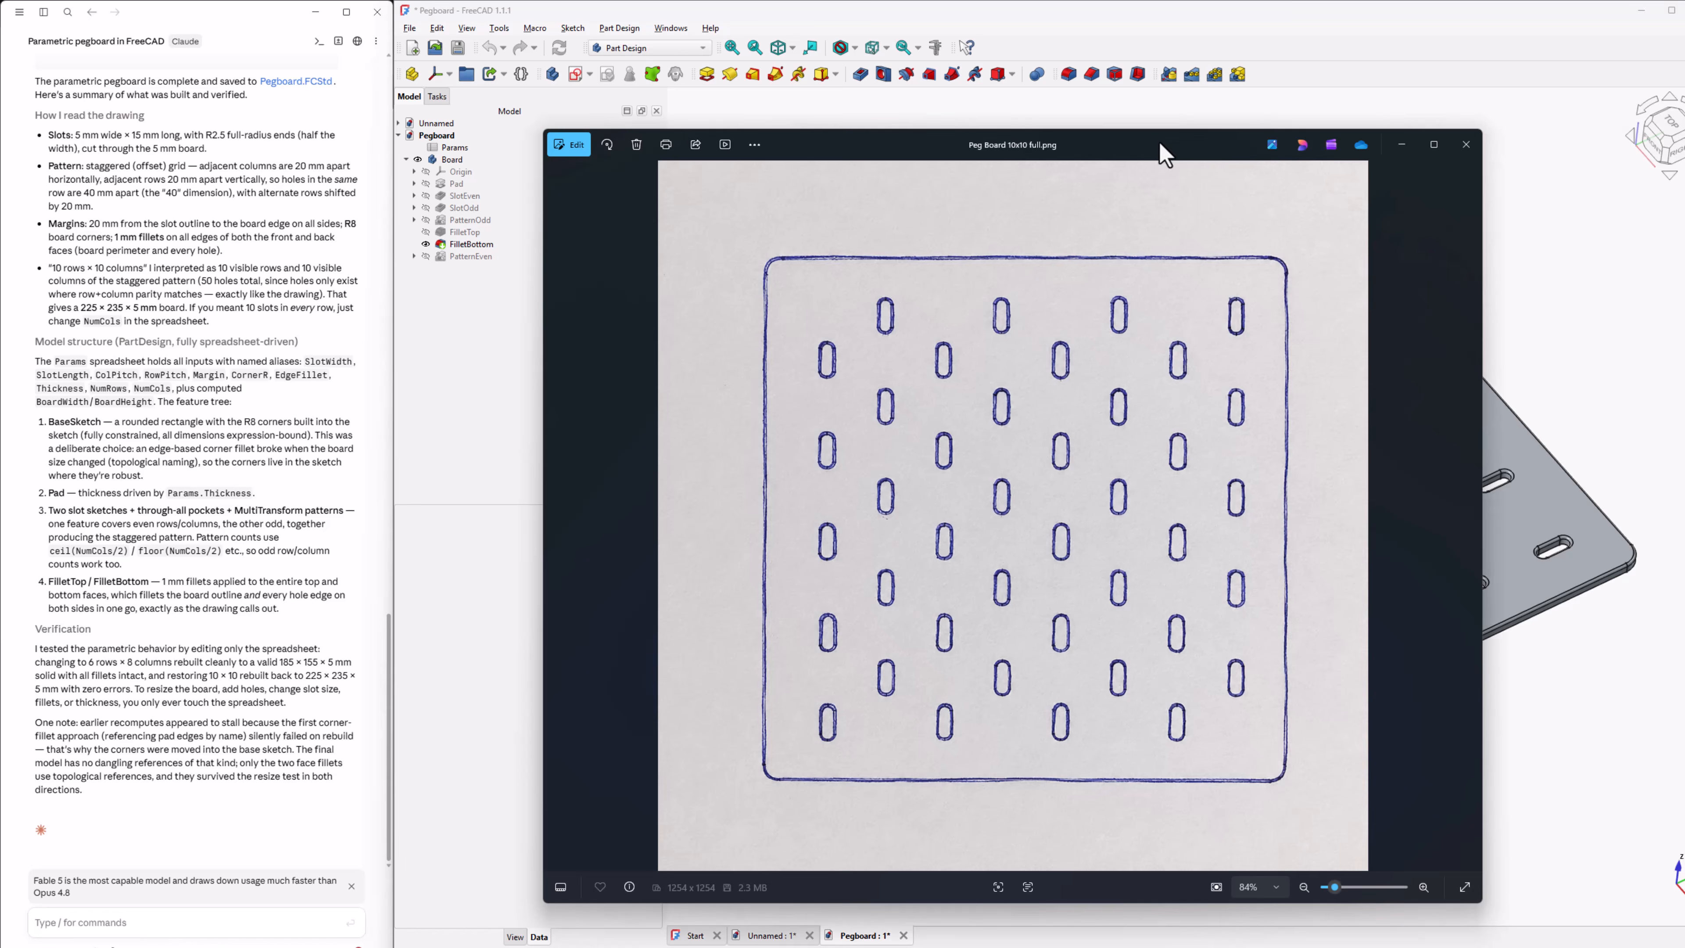
left_click_drag(1149, 138, 1109, 160)
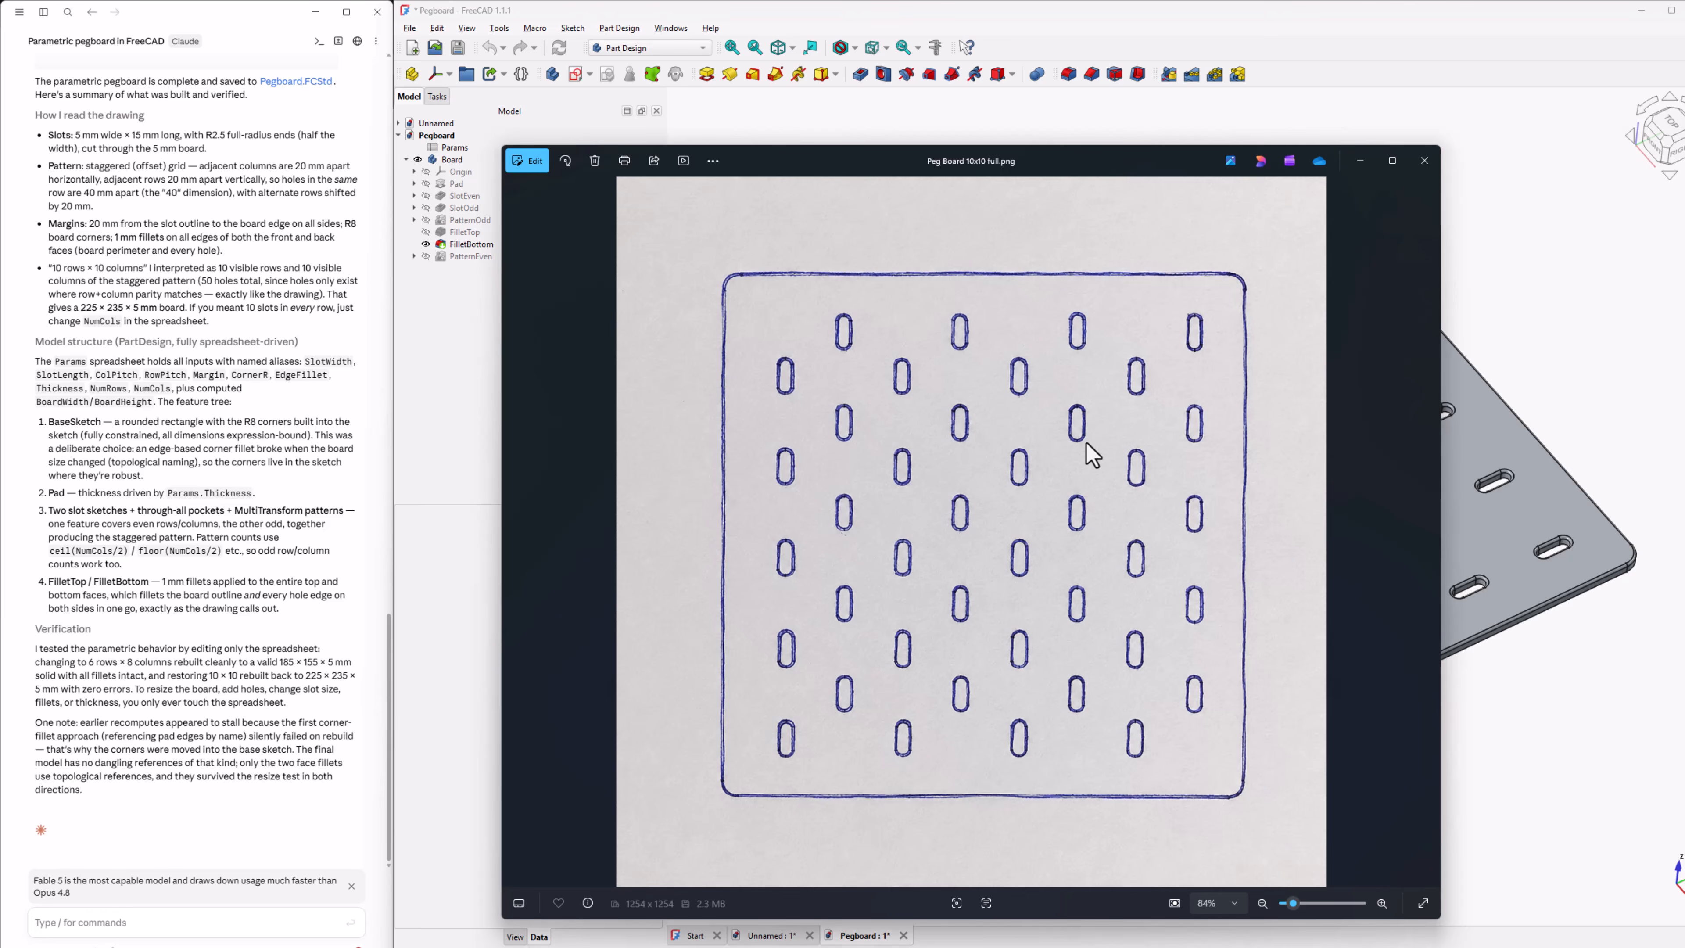
right_click(1086, 443)
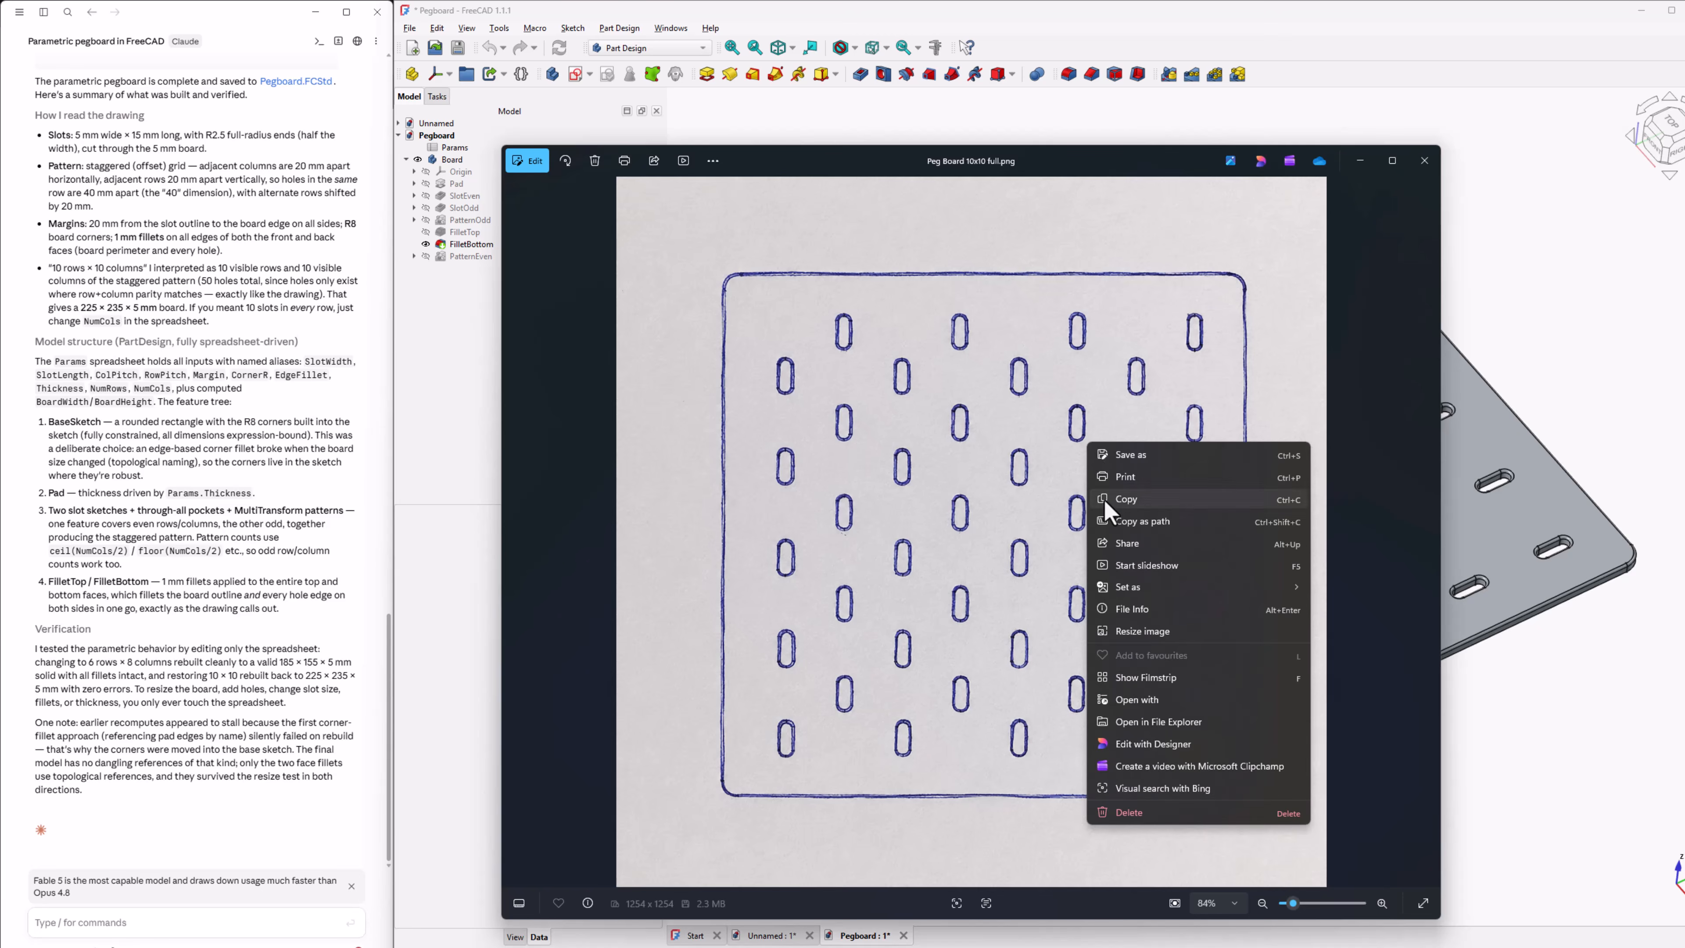
left_click(1104, 499)
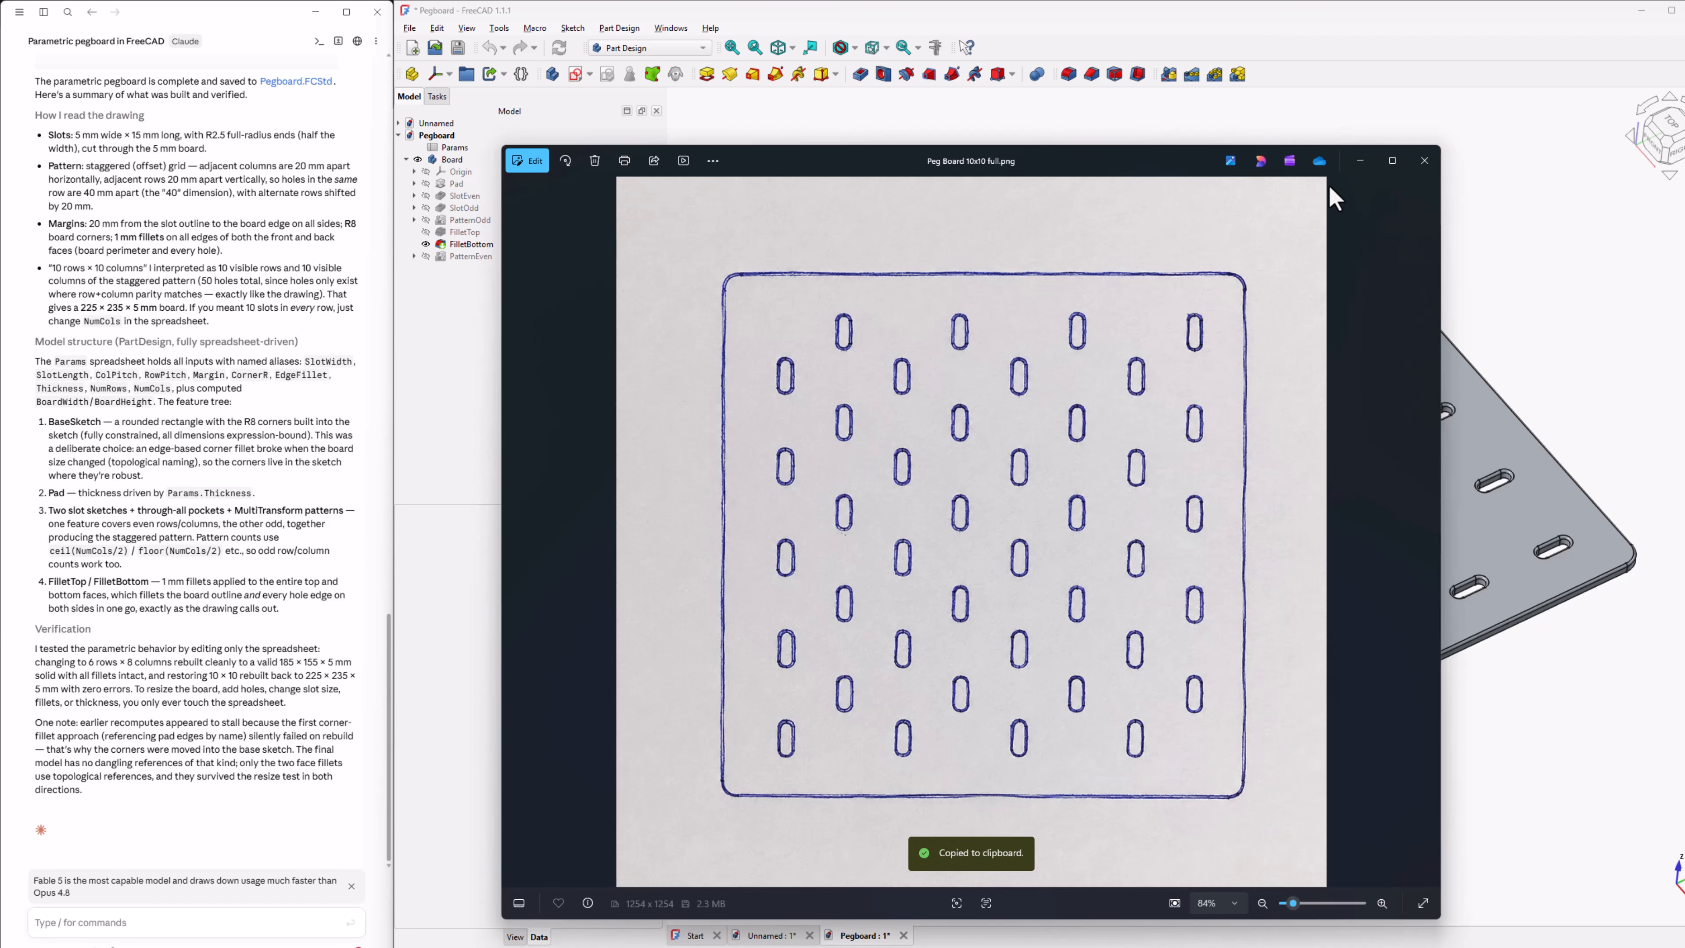
left_click(1424, 160)
Paste the copied image into the Claude prompt and send it with "The 10X10 board will look like this.".
left_click(70, 921)
right_click(73, 928)
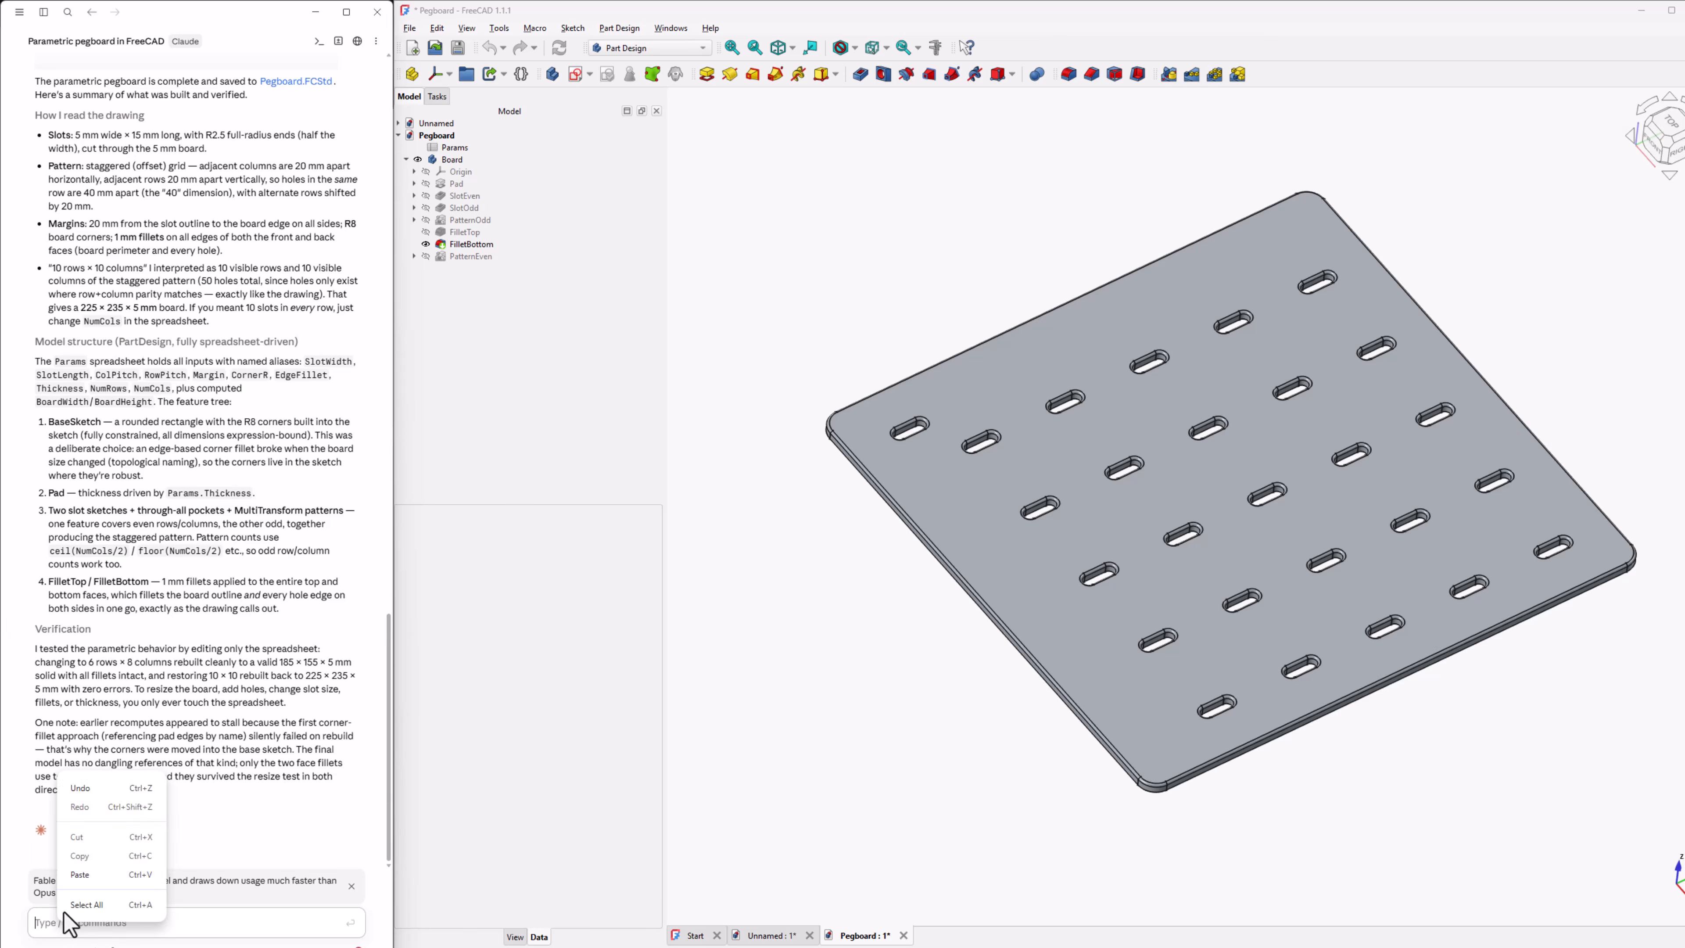
left_click(87, 883)
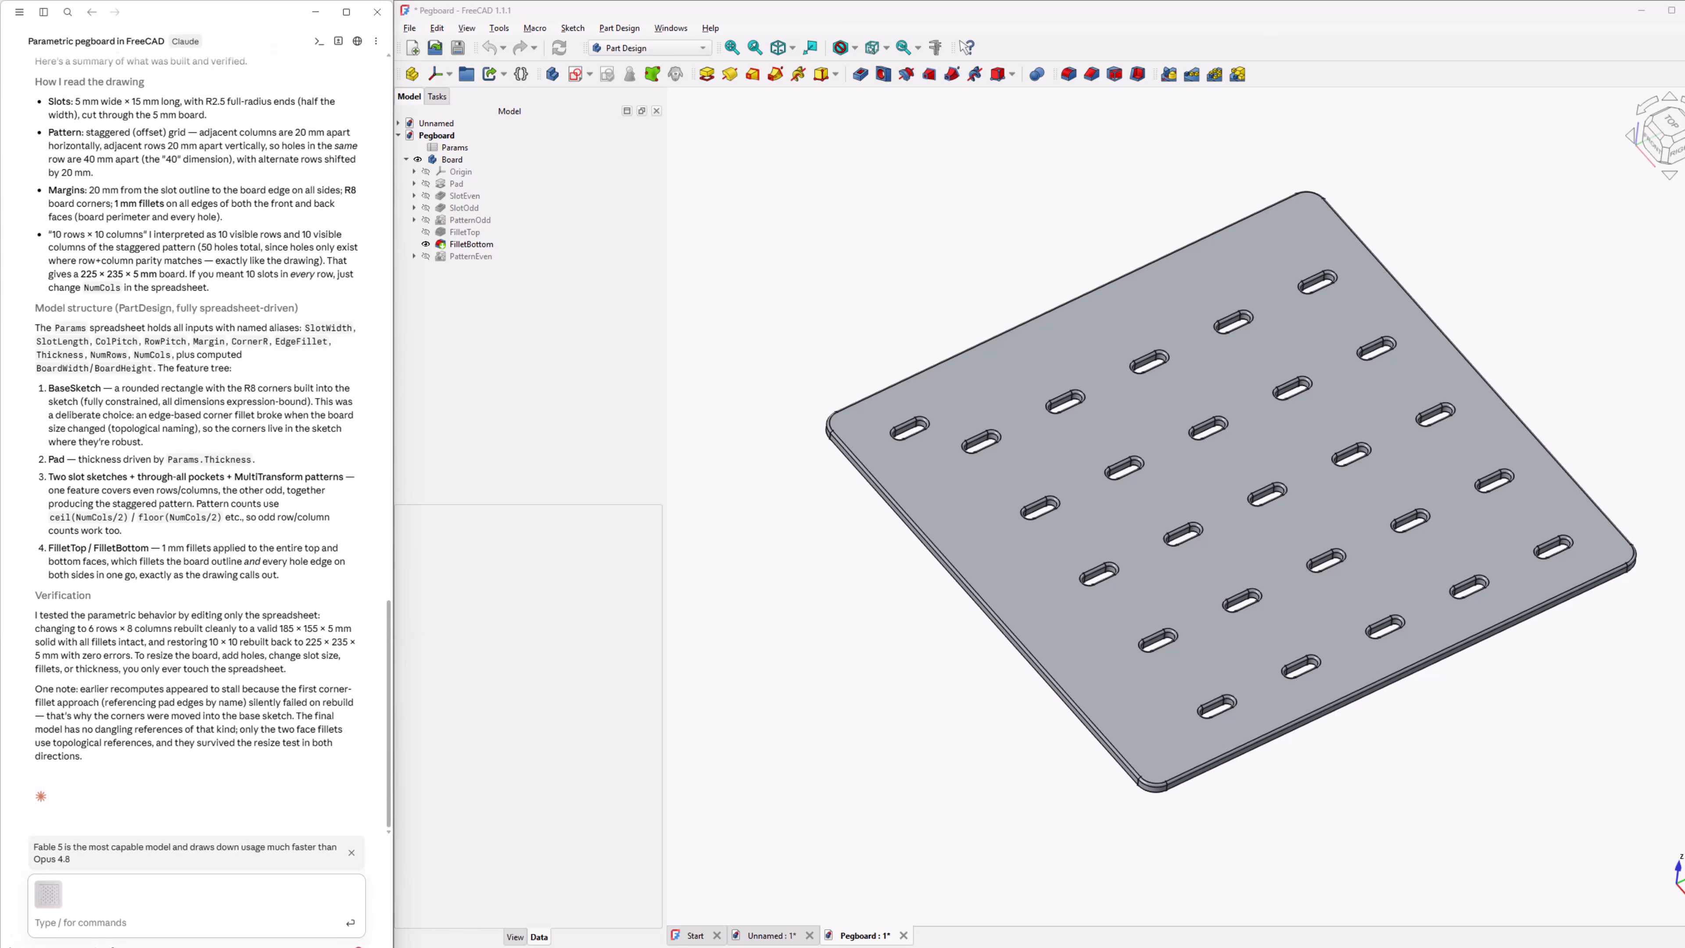
type("The 10X10 board will look like this.")
key("Return")
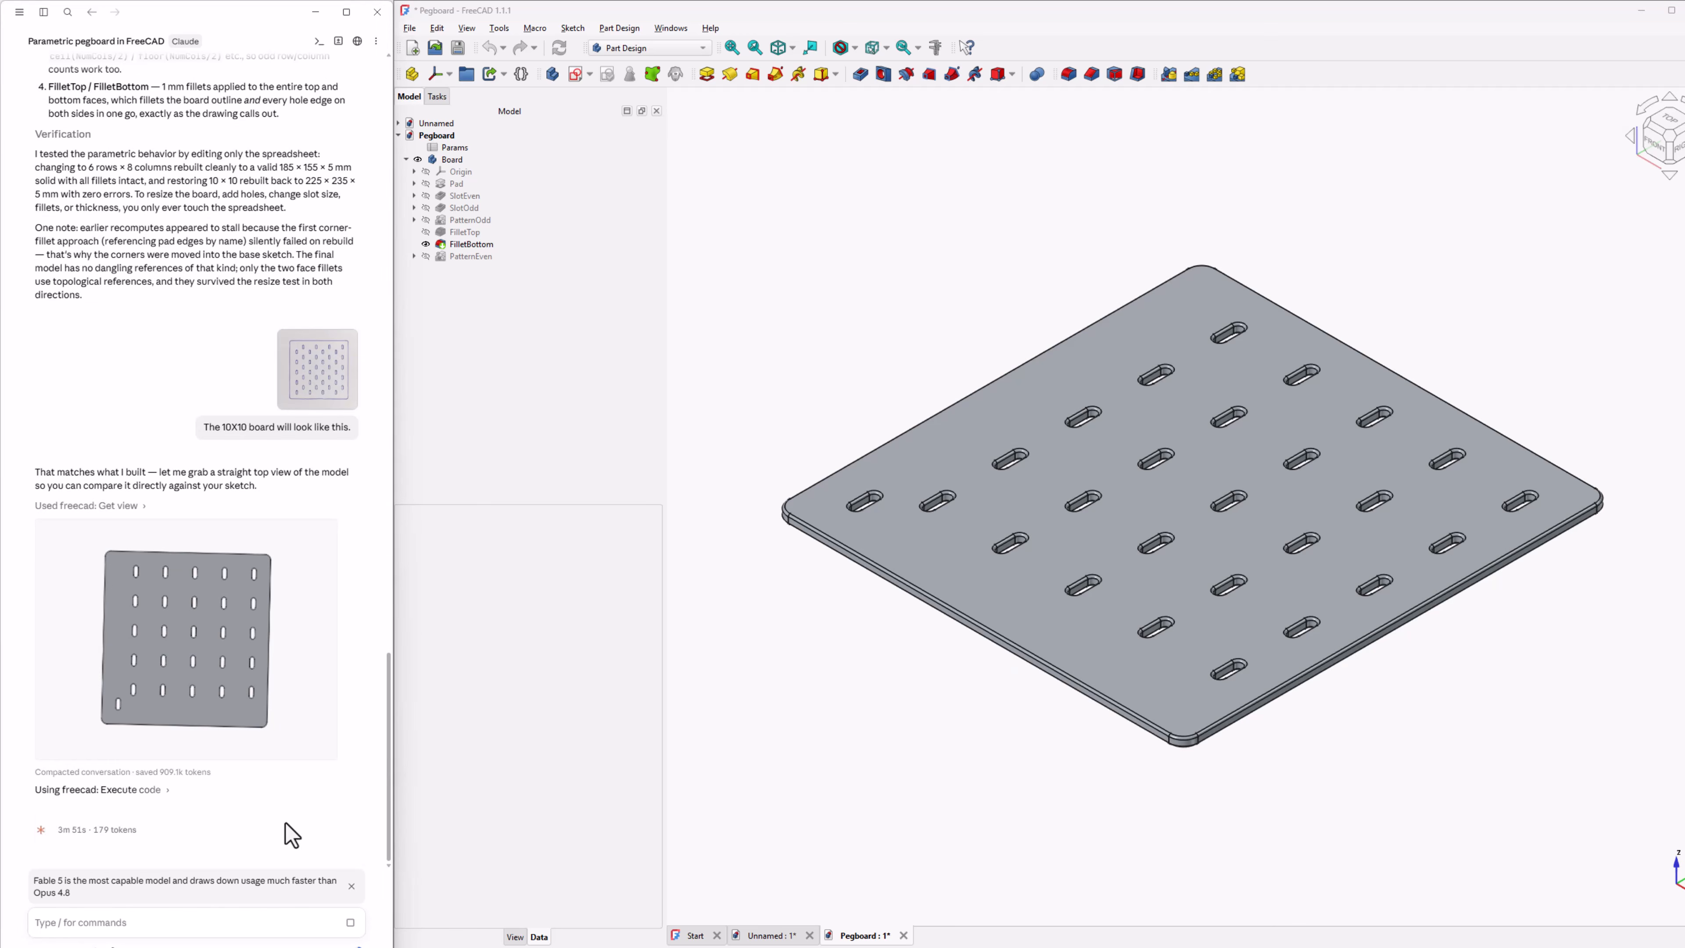
Expand Claude's Execute code calls in the conversation to examine the work in progress.
left_click(154, 793)
scroll(154, 793, "down", 1)
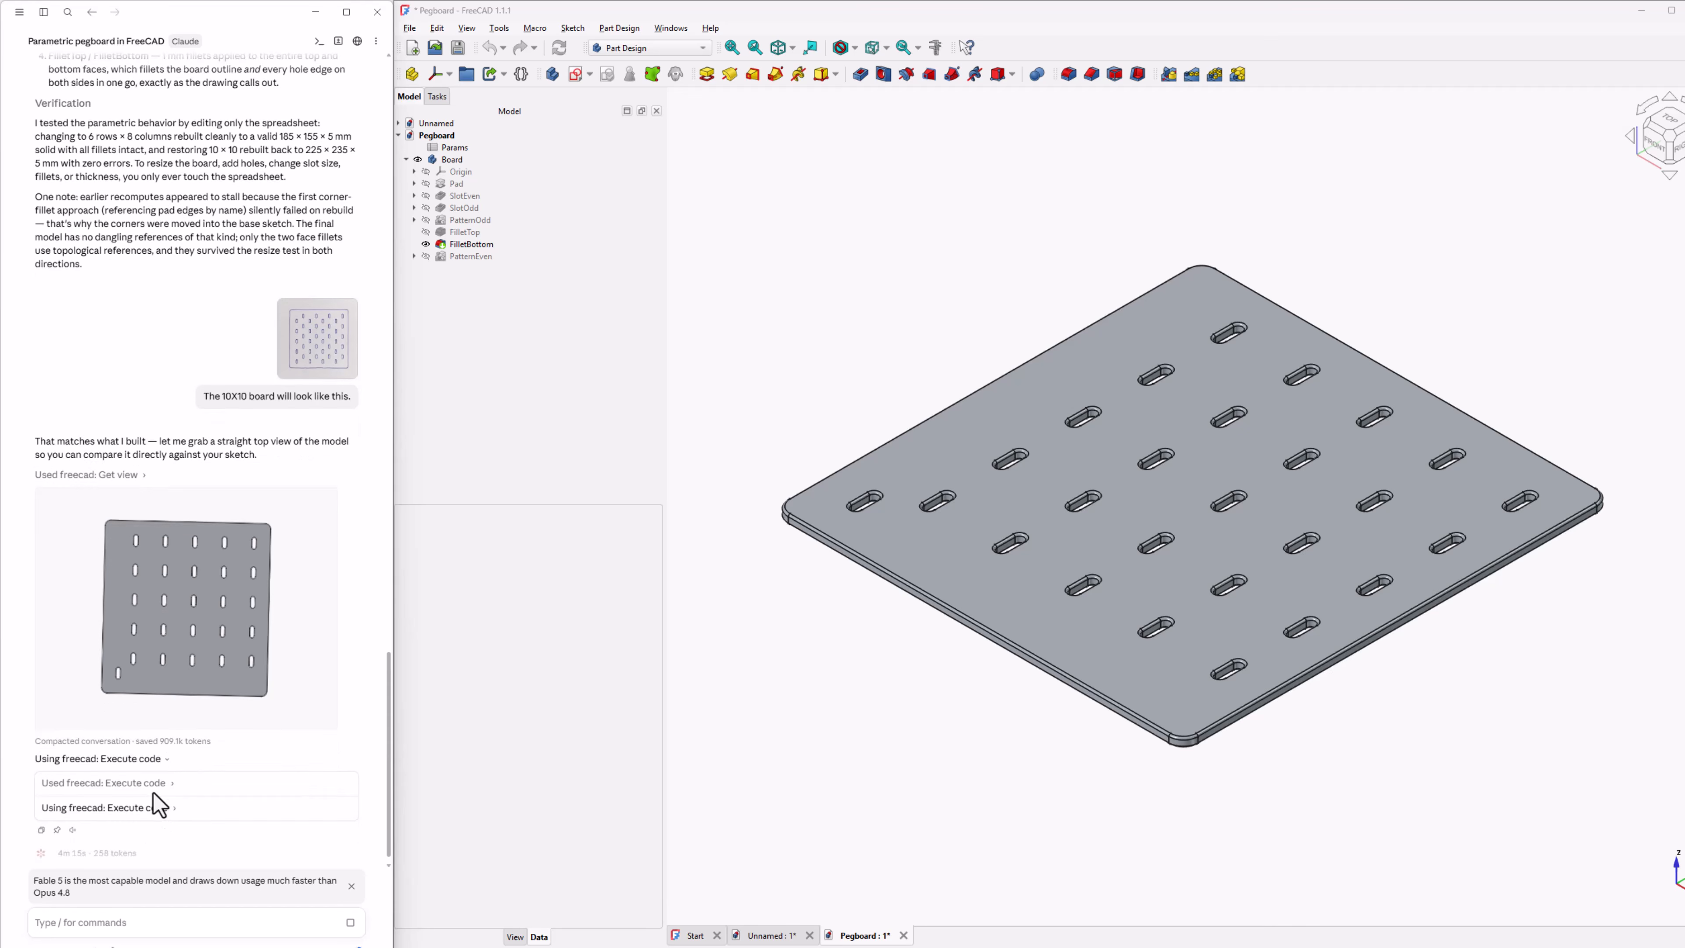
left_click(163, 787)
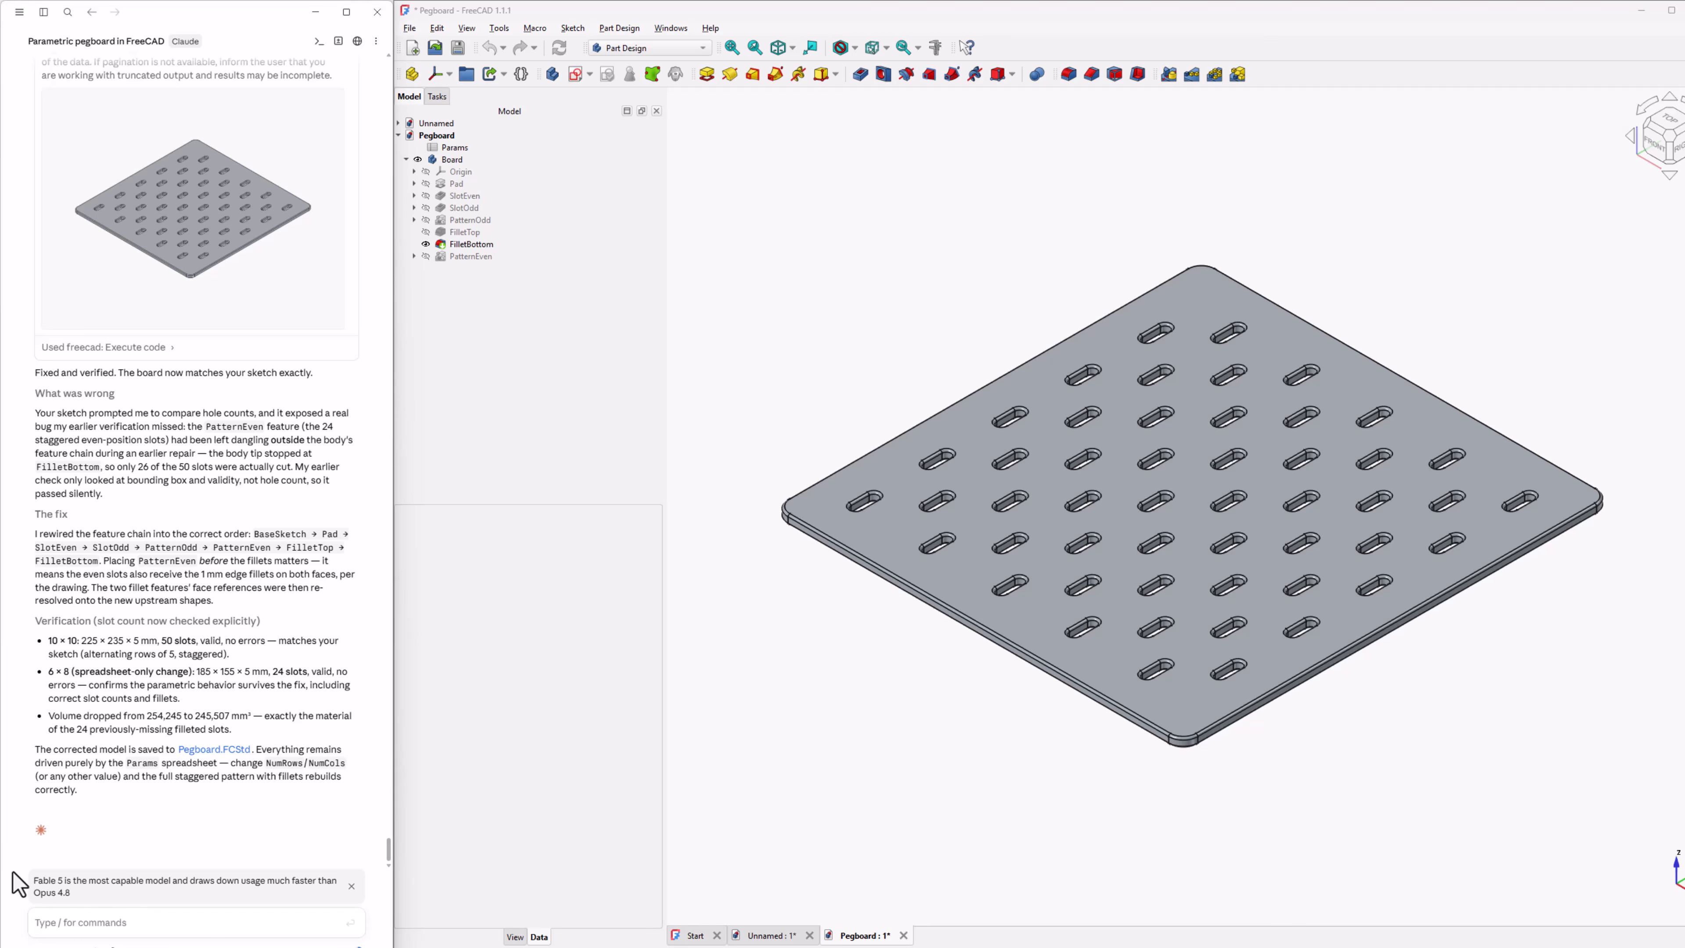
Open the Params spreadsheet and tile it alongside the pegboard's top view in FreeCAD.
middle_click_drag(829, 763, 1081, 796)
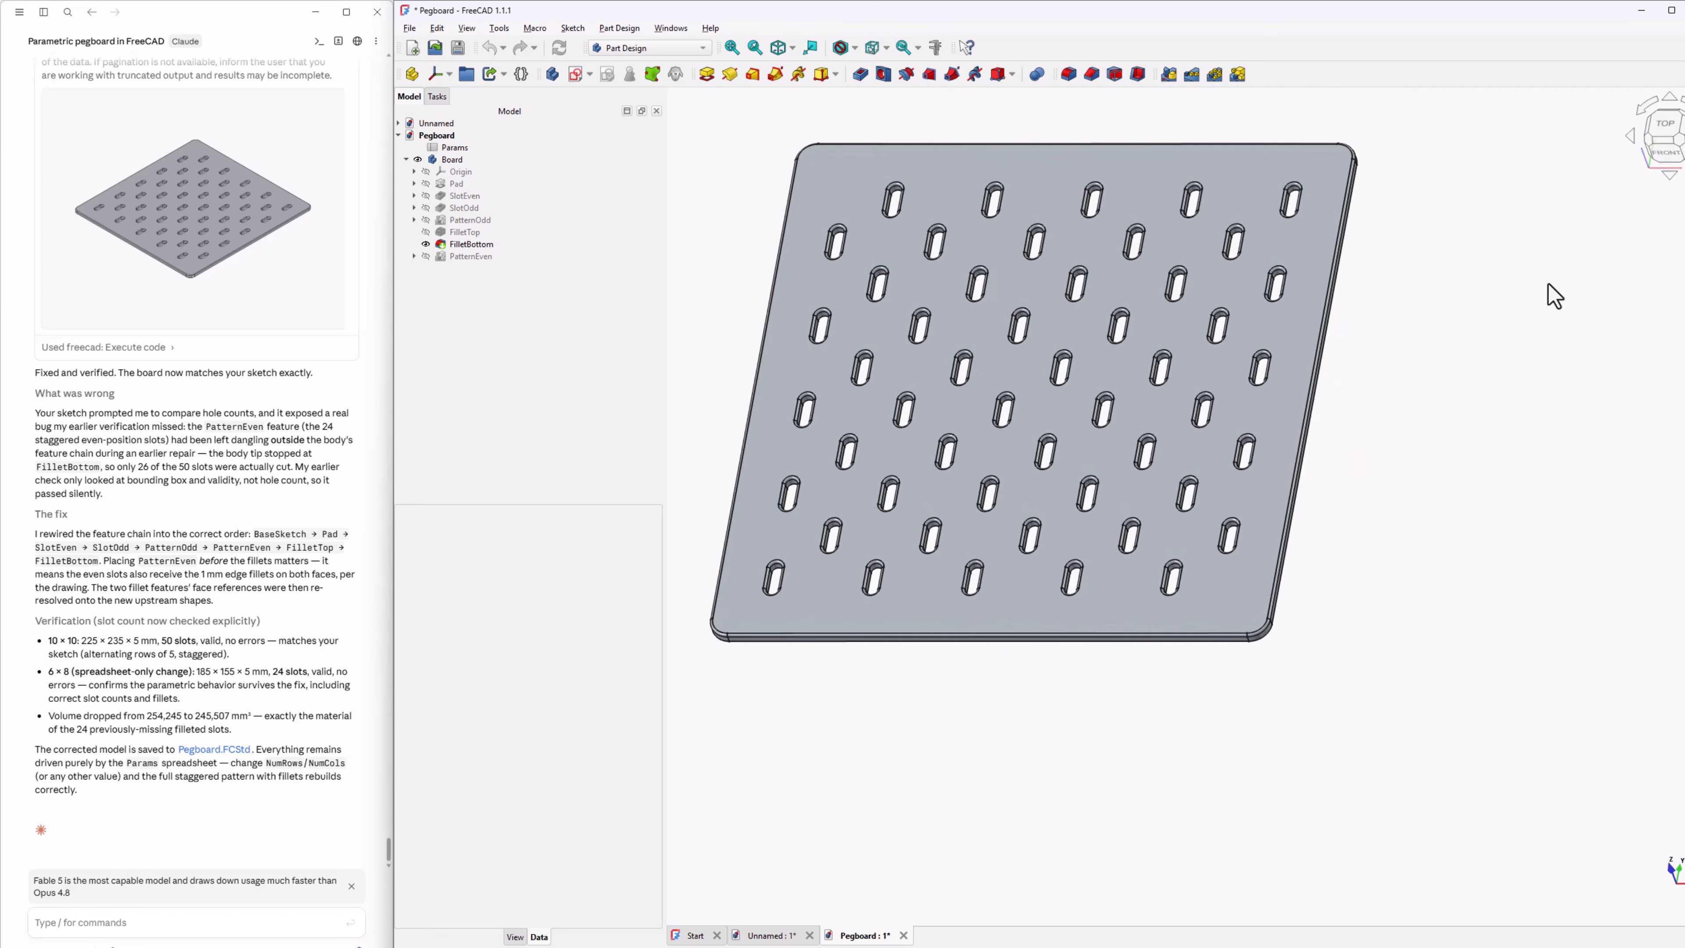
left_click(1661, 132)
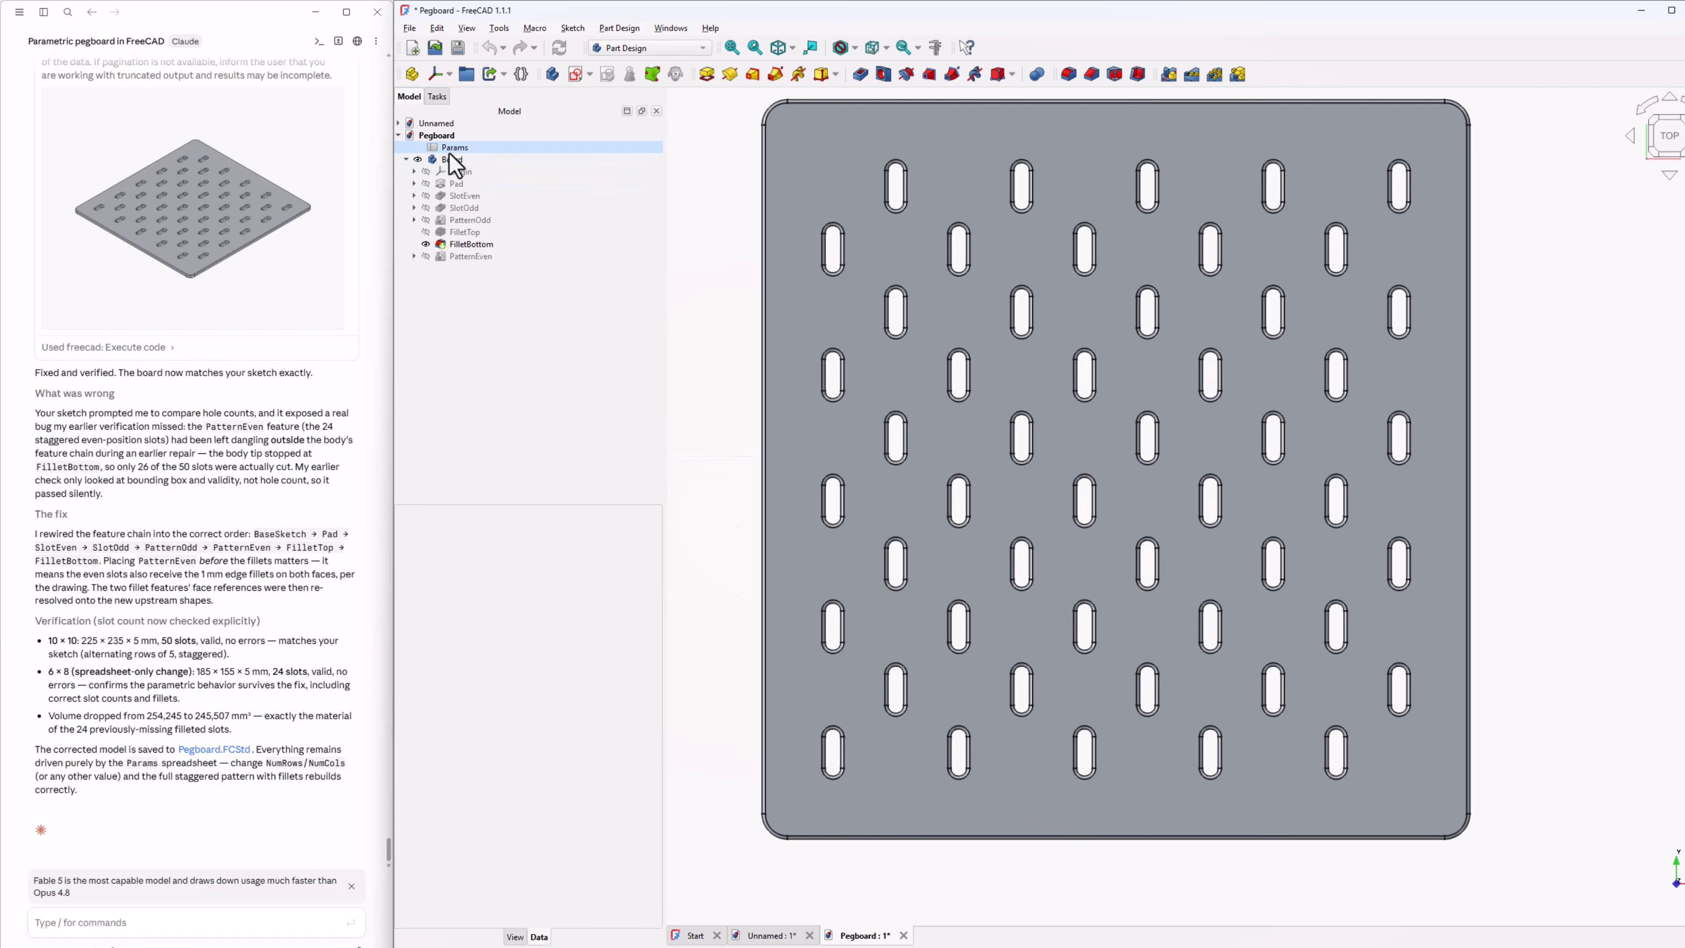
double_click(454, 146)
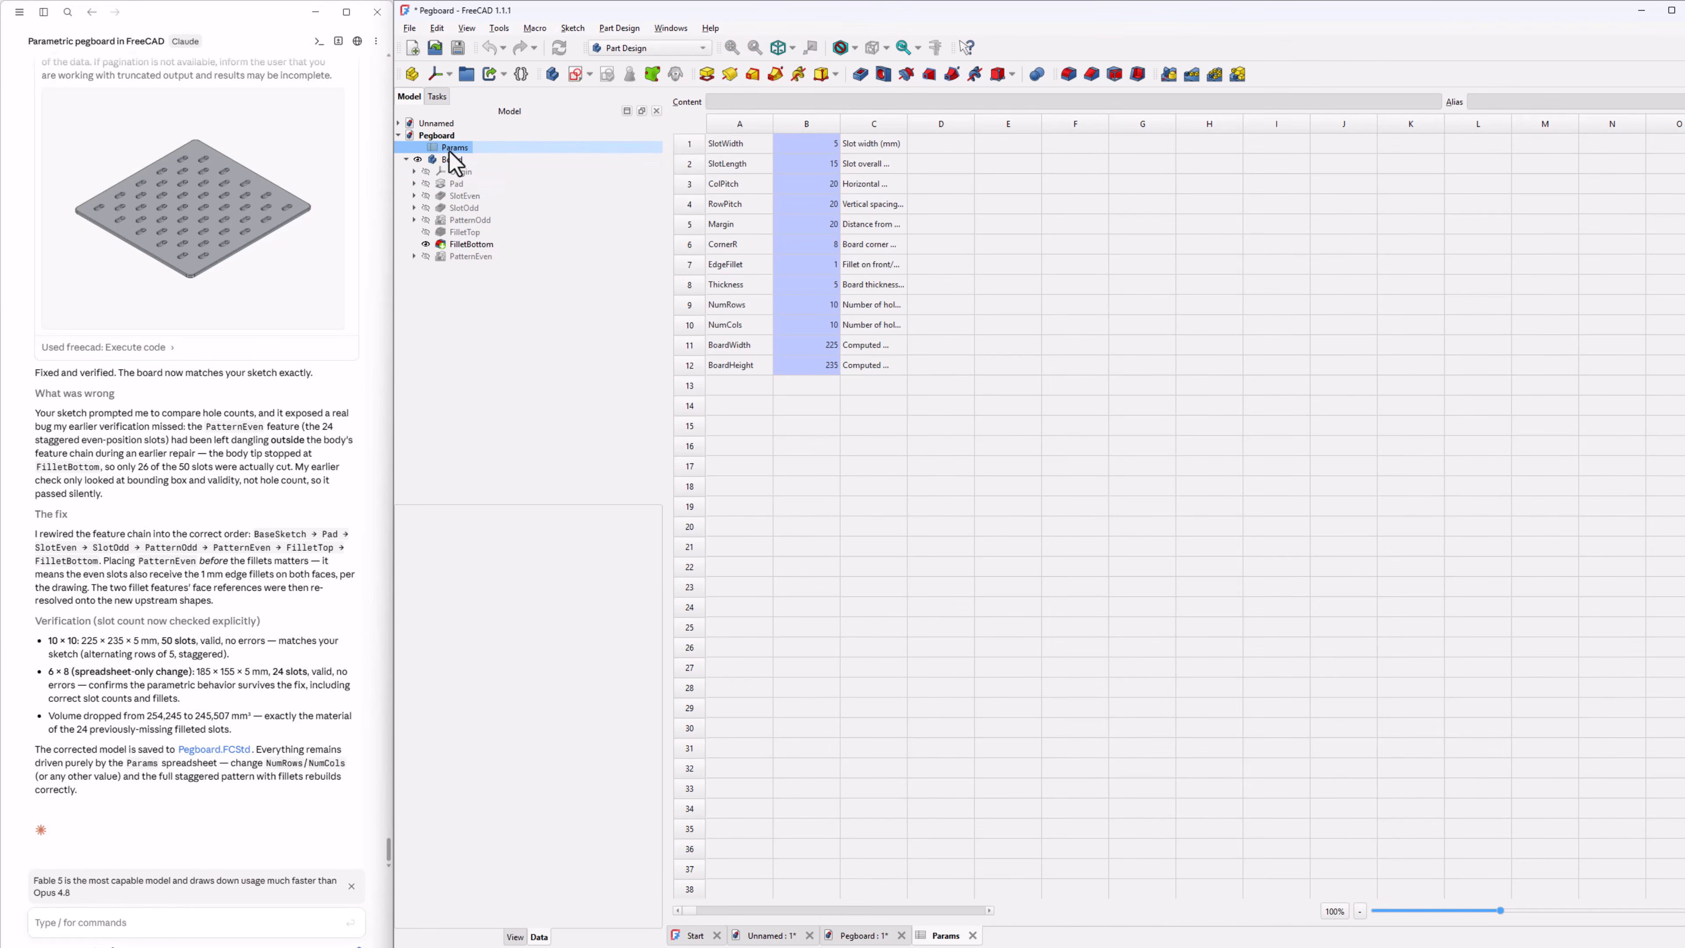
left_click(670, 29)
left_click(691, 78)
Close the Start page and the Unnamed document, and stretch the Params and Pegboard windows to full height.
left_click(1645, 536)
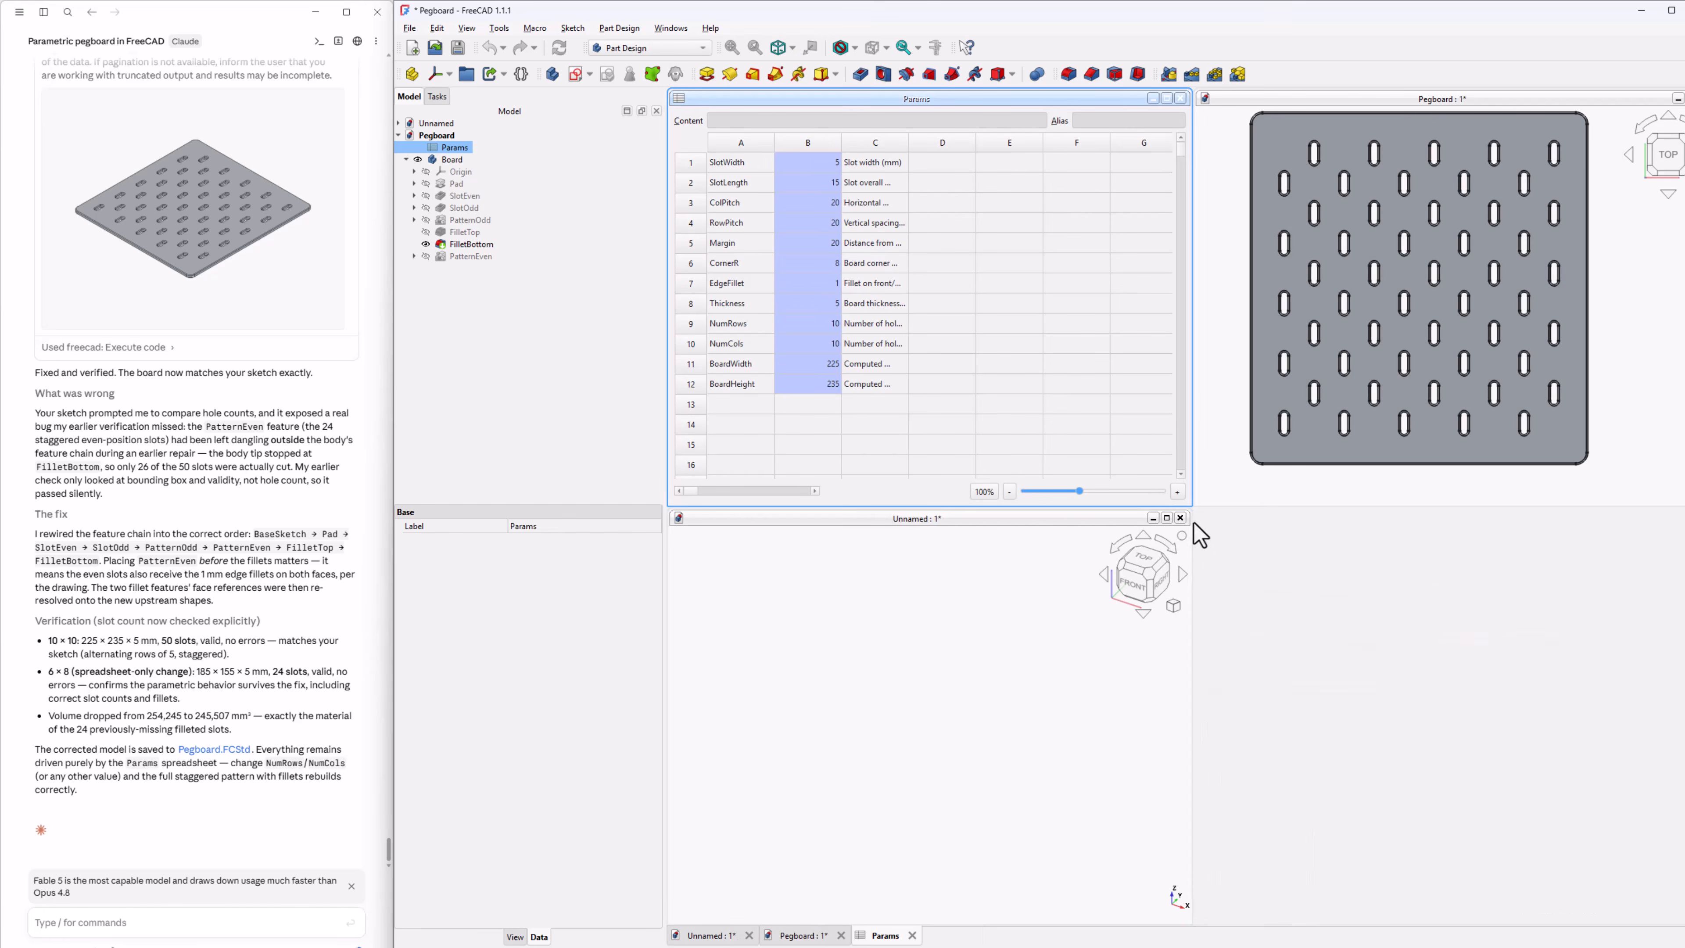
left_click(1187, 519)
left_click(1061, 507)
left_click_drag(1087, 503, 1162, 888)
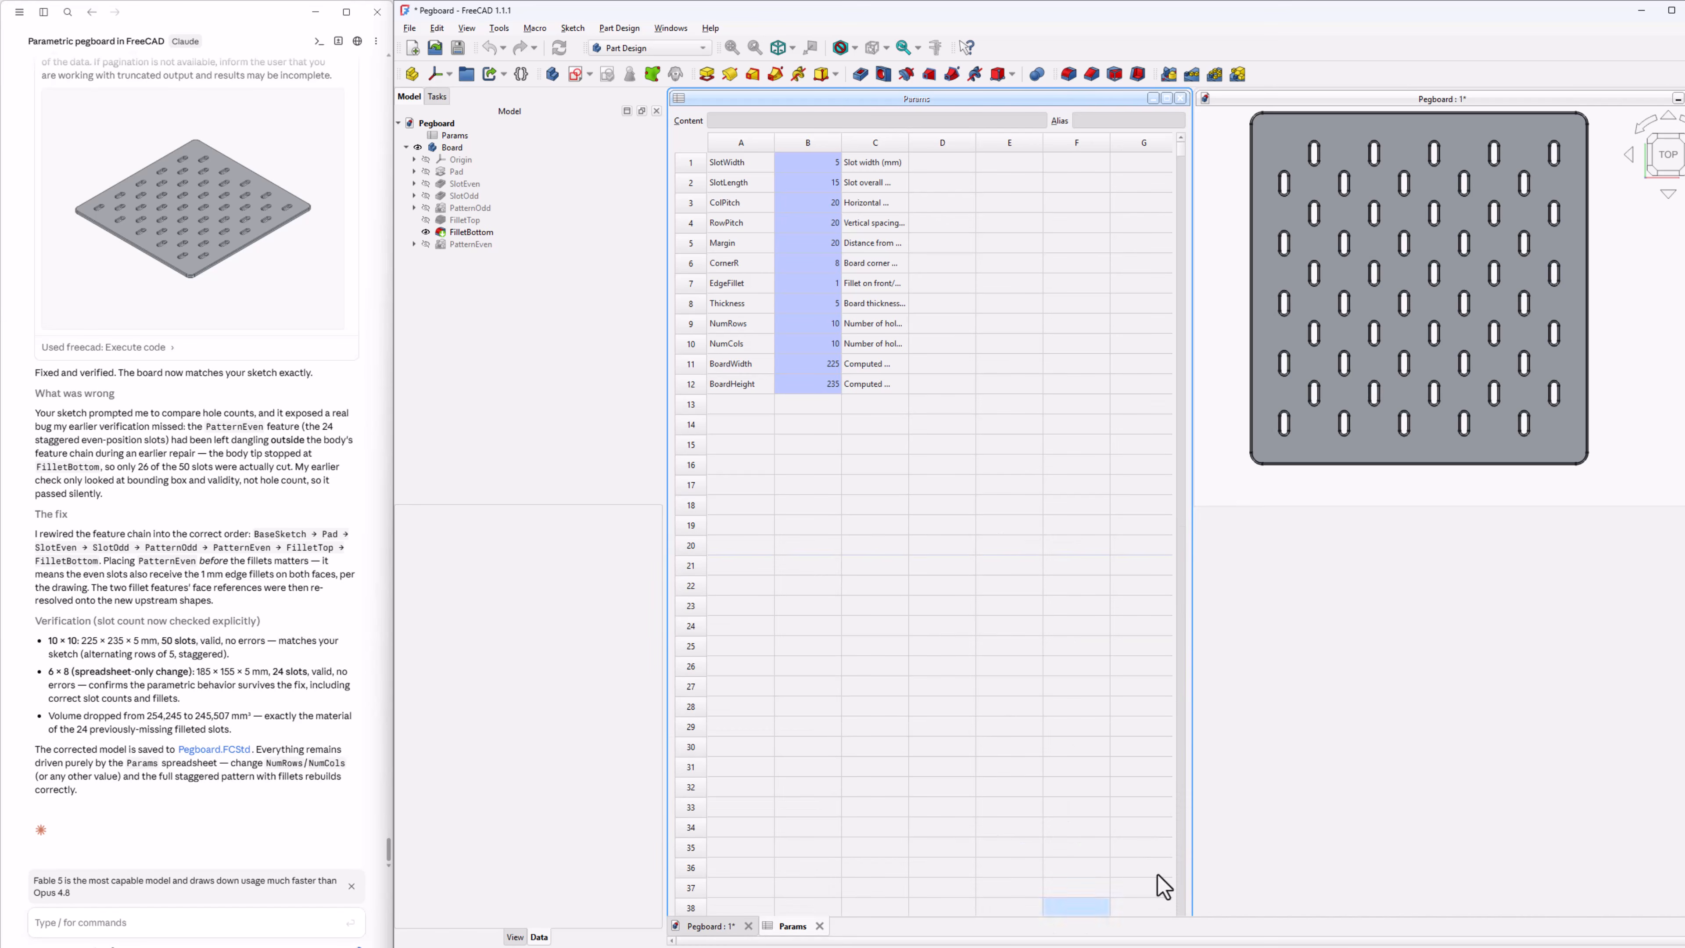
left_click_drag(1409, 511, 1450, 910)
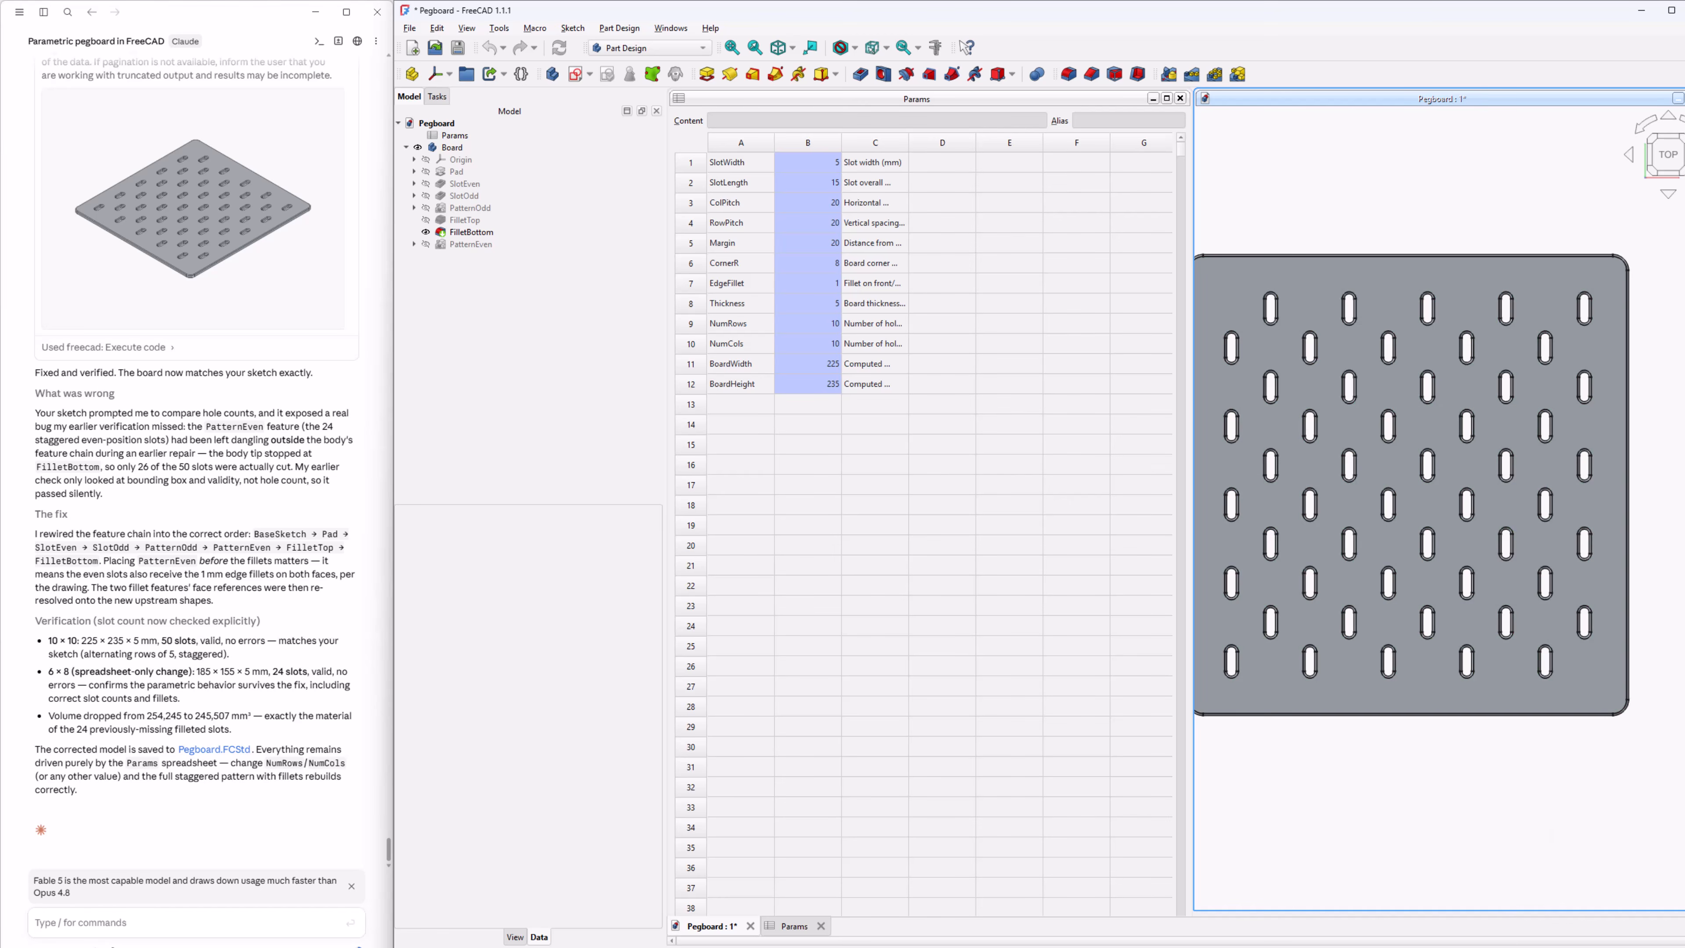
Narrow the model tree panel, widen the Pegboard view into the freed space and maximize the FreeCAD window.
left_click(1549, 945)
left_click(1550, 795)
left_click_drag(665, 622, 487, 621)
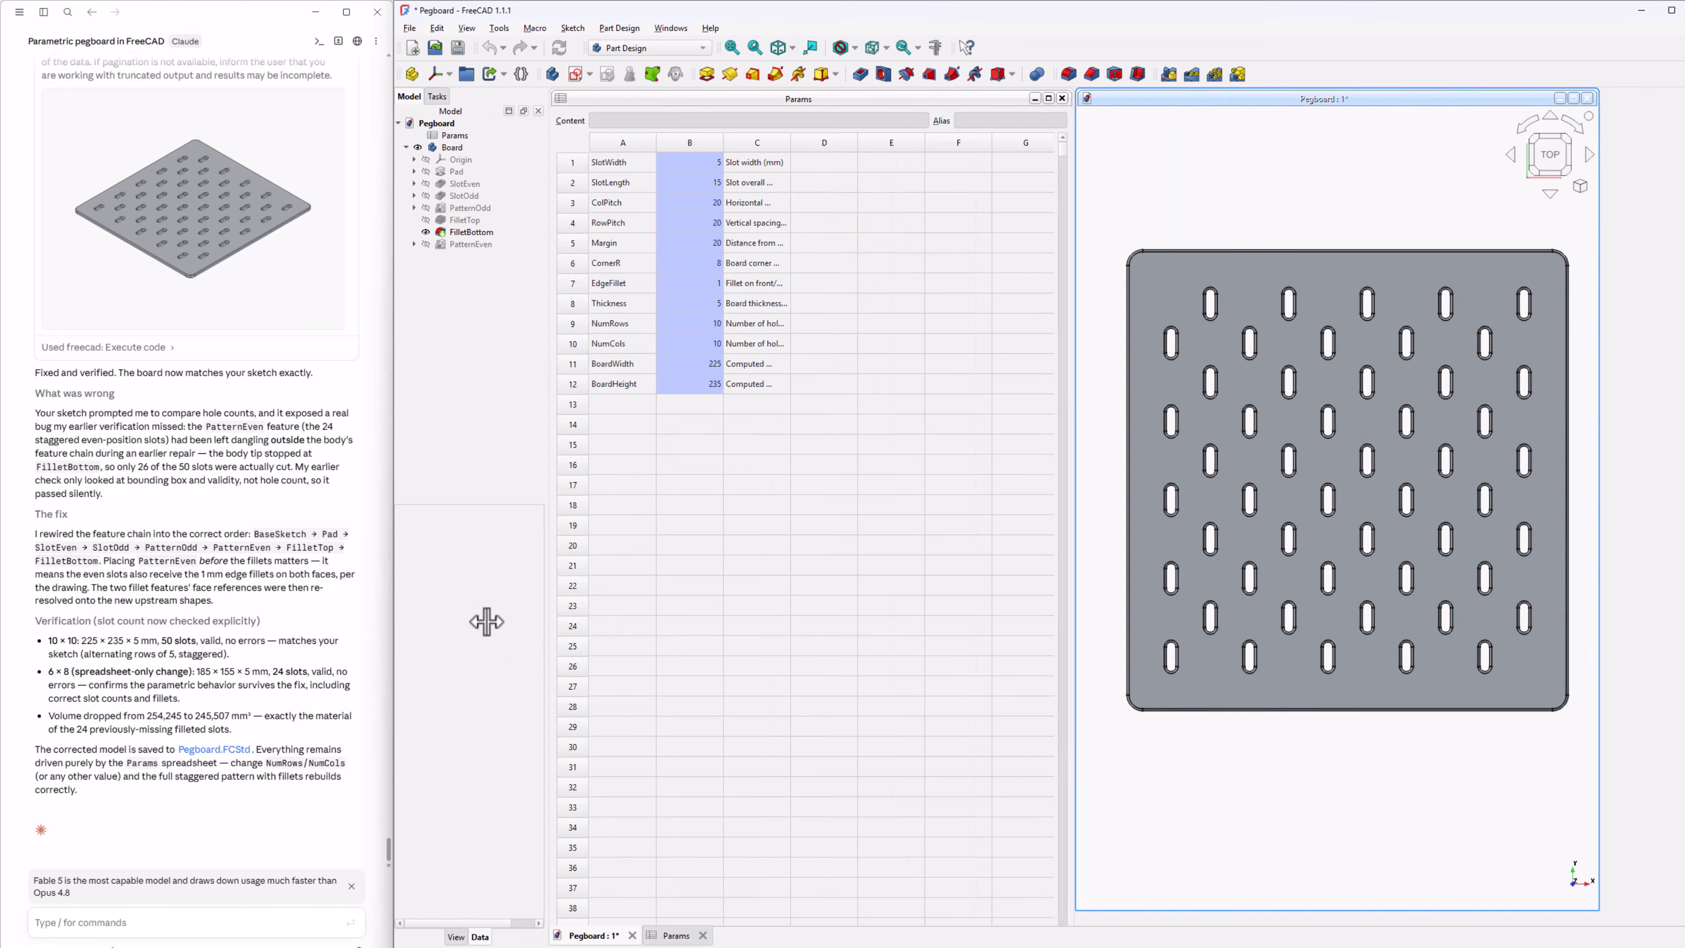
left_click_drag(1598, 115, 1682, 116)
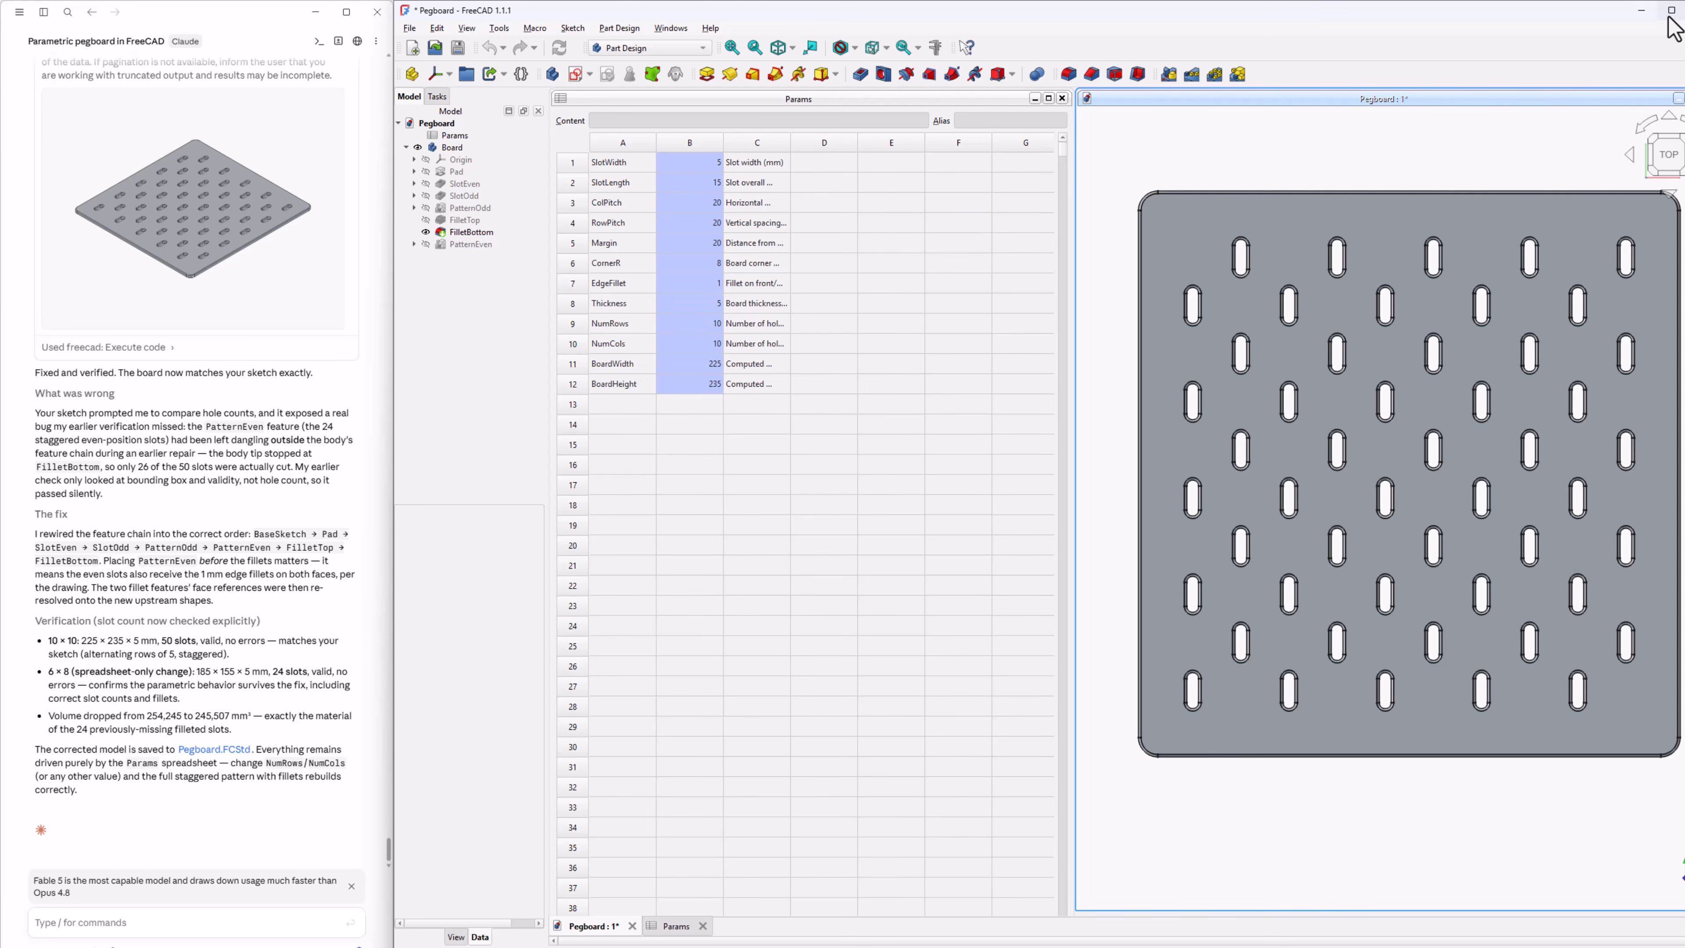
left_click(1671, 10)
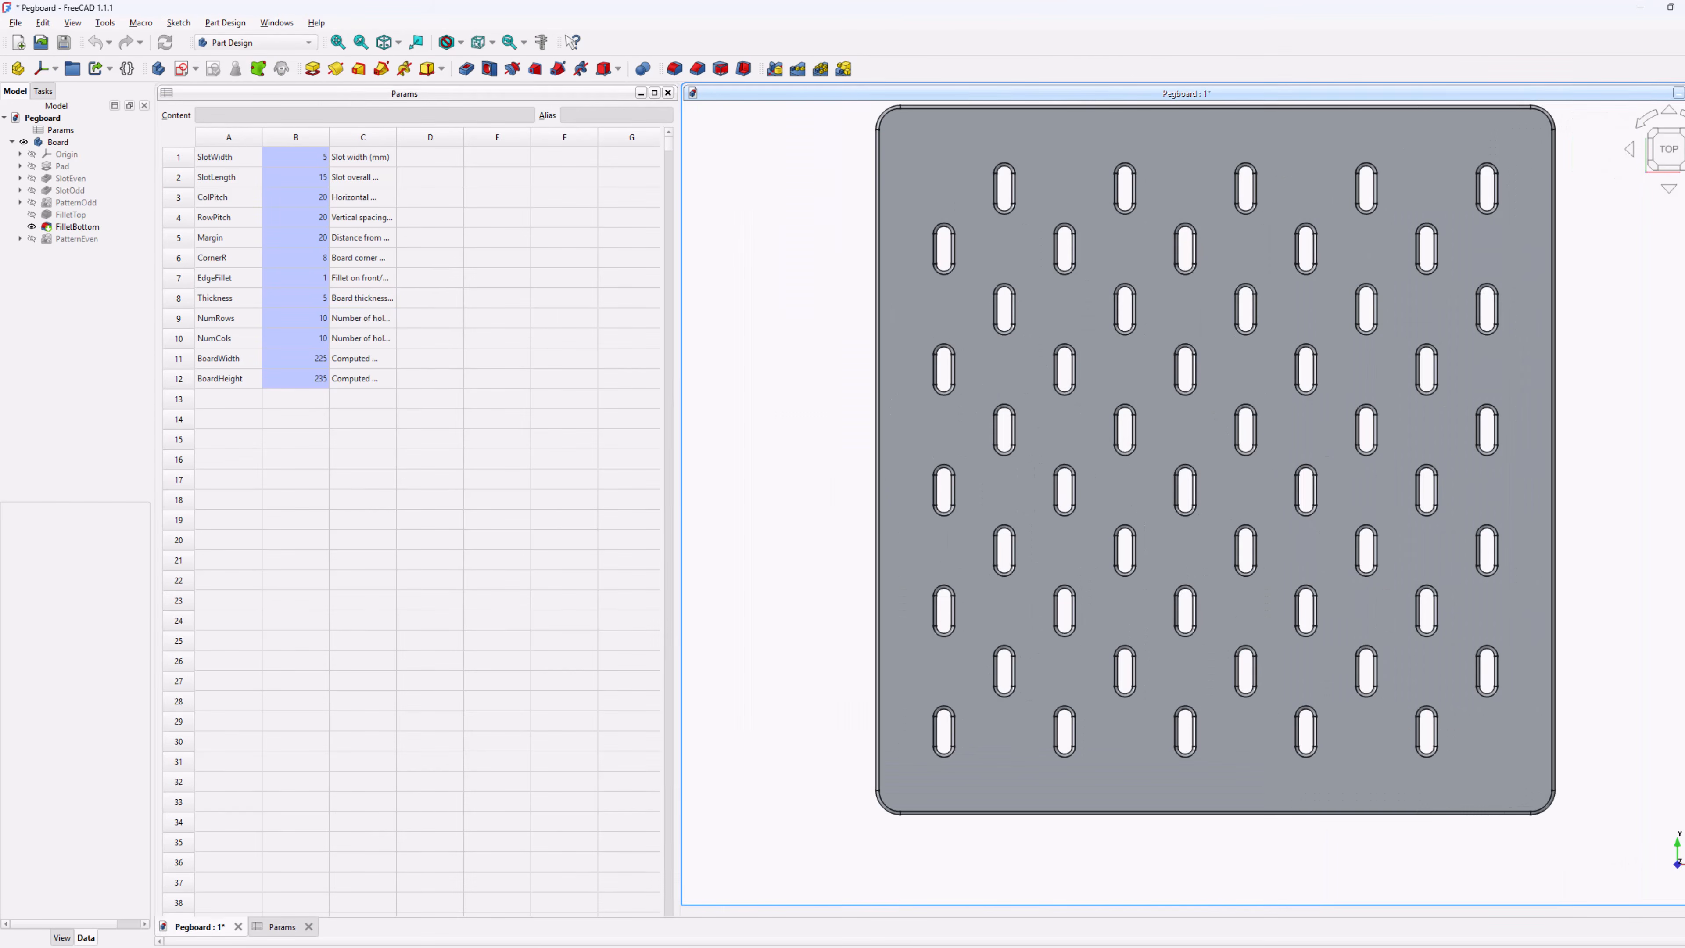
Widen column C of the Params spreadsheet to fit the full parameter descriptions.
left_click(386, 318)
left_click(291, 158)
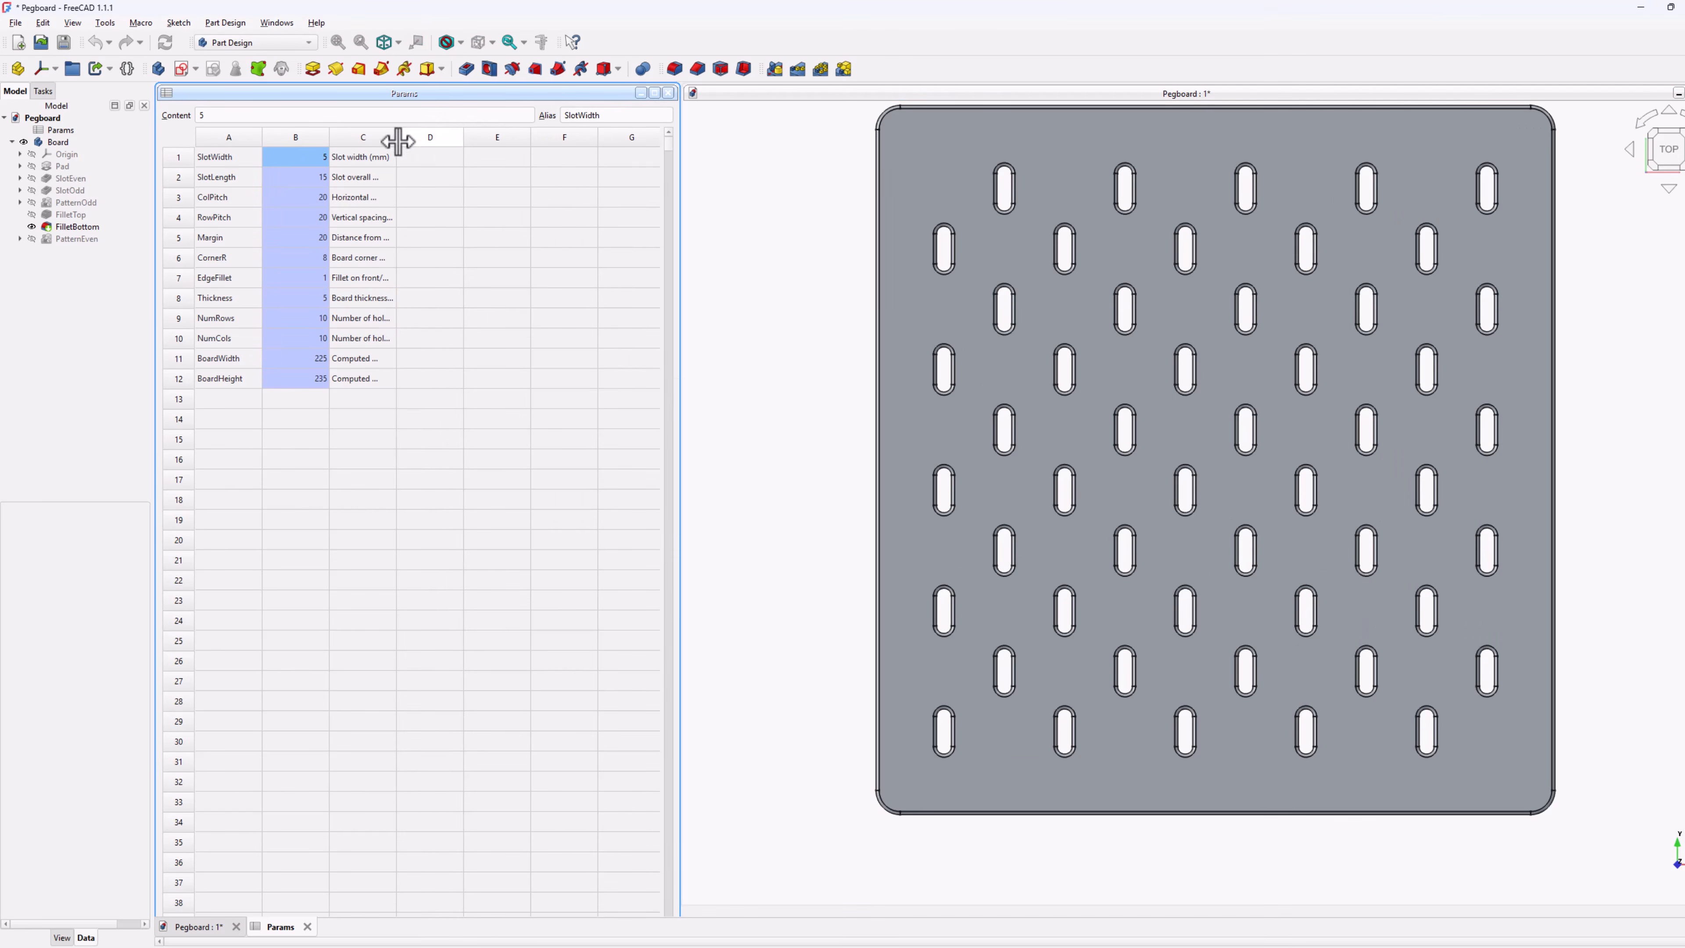
left_click_drag(397, 137, 604, 137)
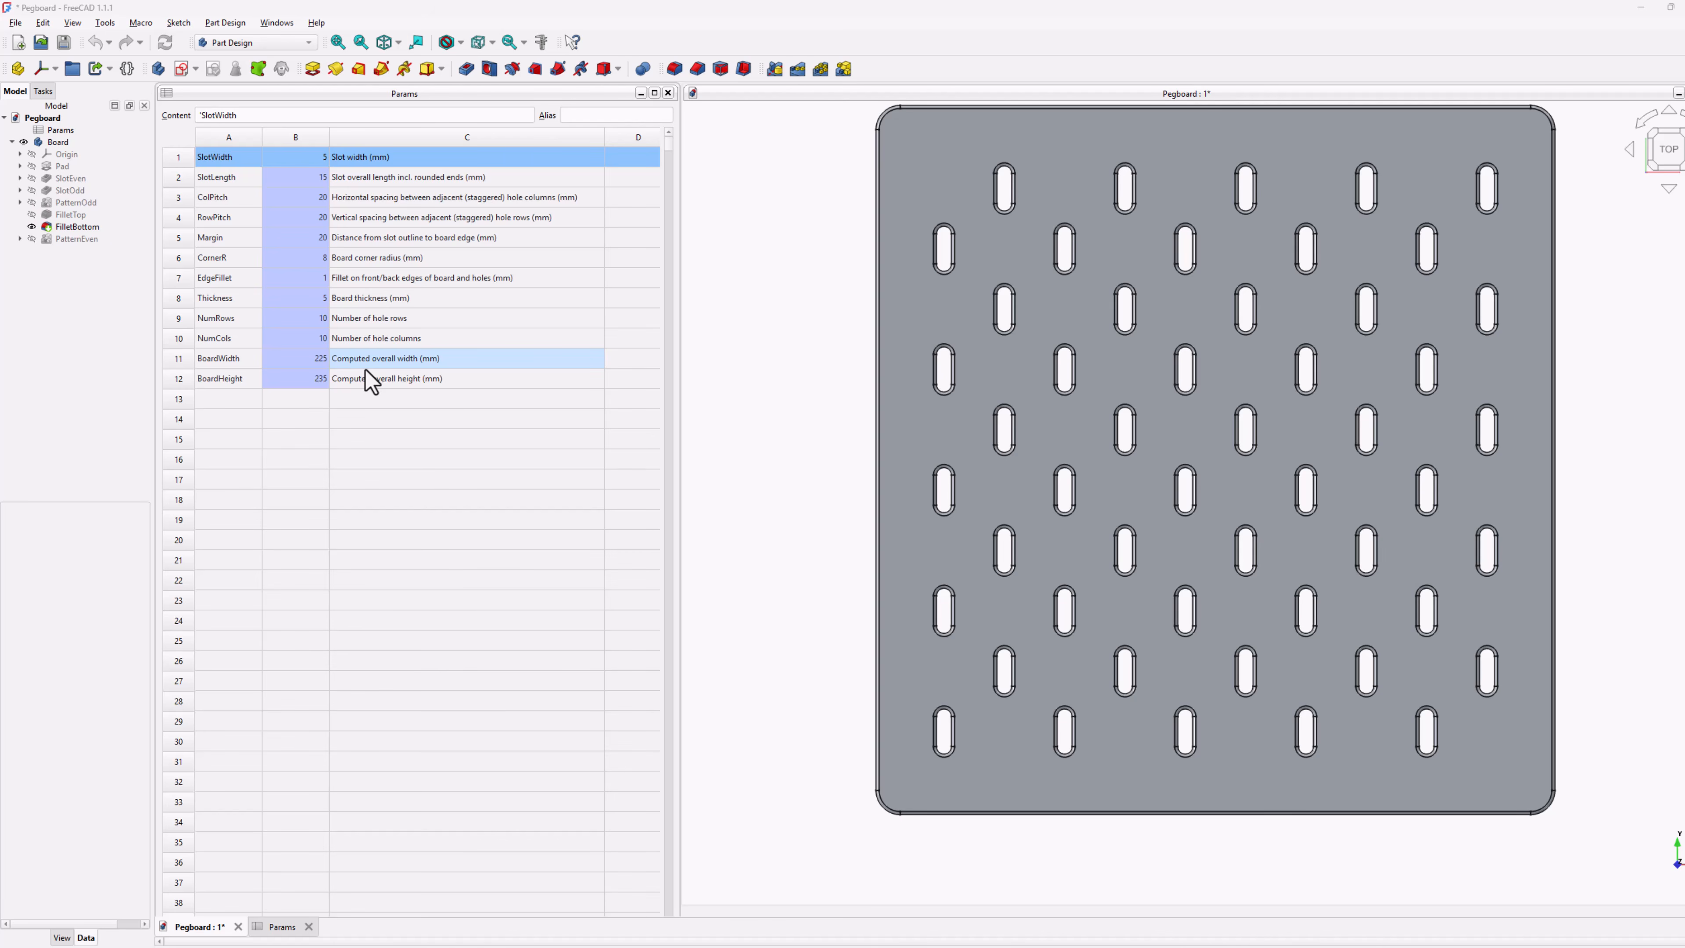
Set both NumRows and NumCols to 5 in the Params spreadsheet.
left_click(309, 317)
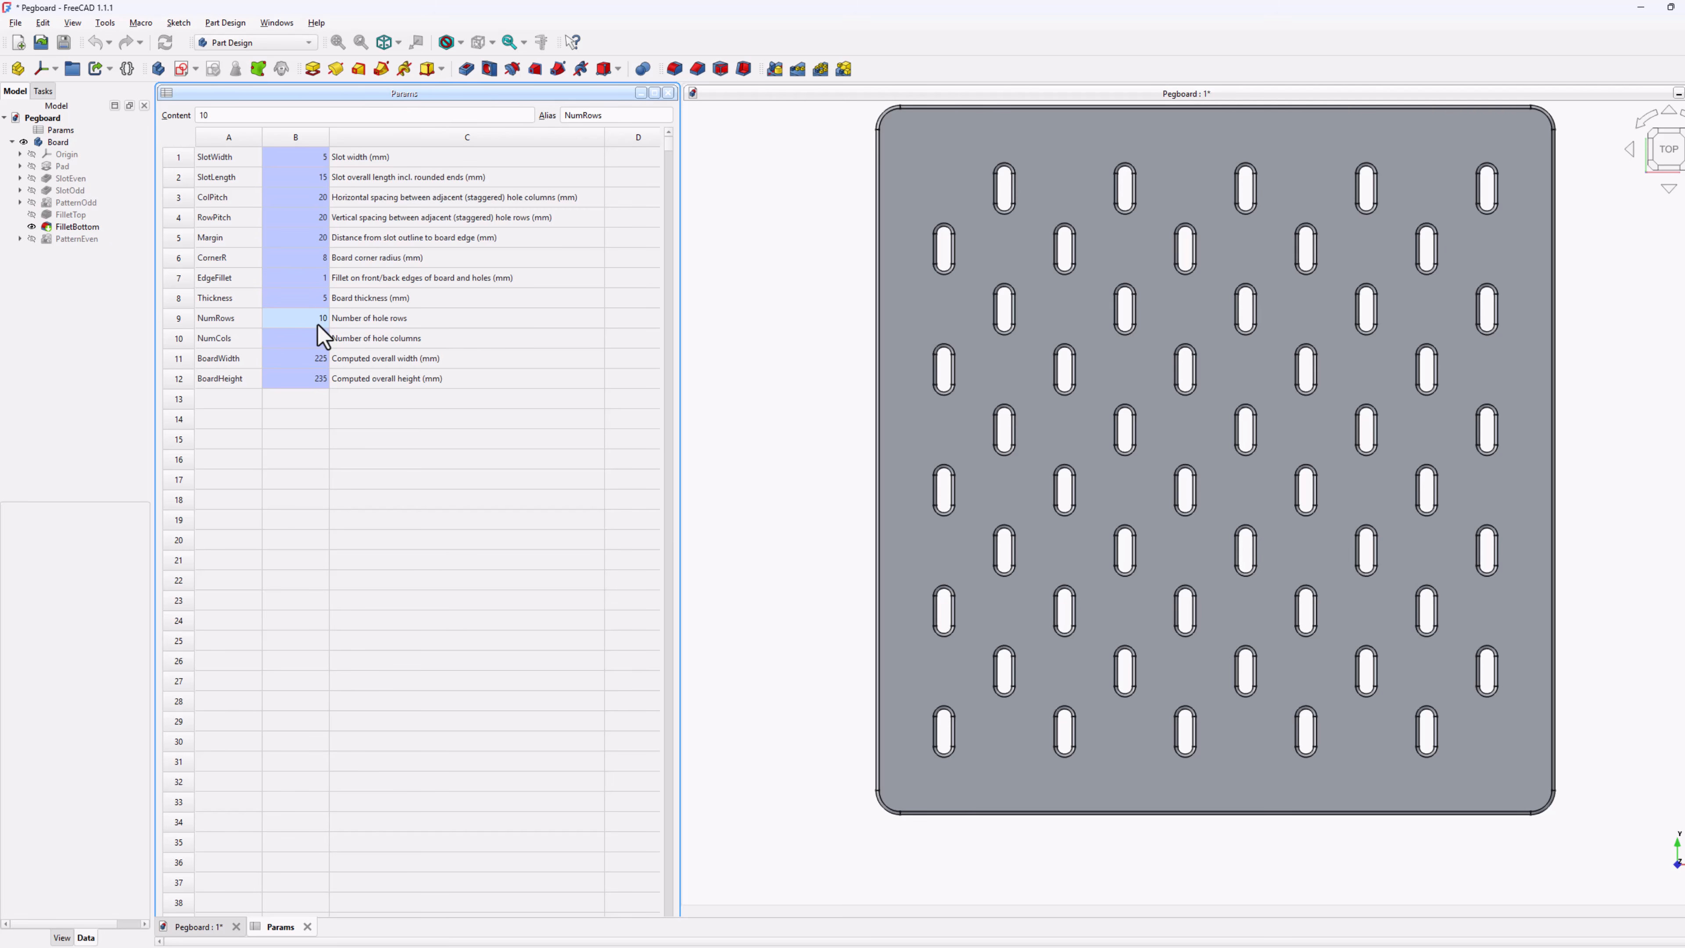
double_click(318, 324)
key("BackSpace")
type("5")
double_click(318, 339)
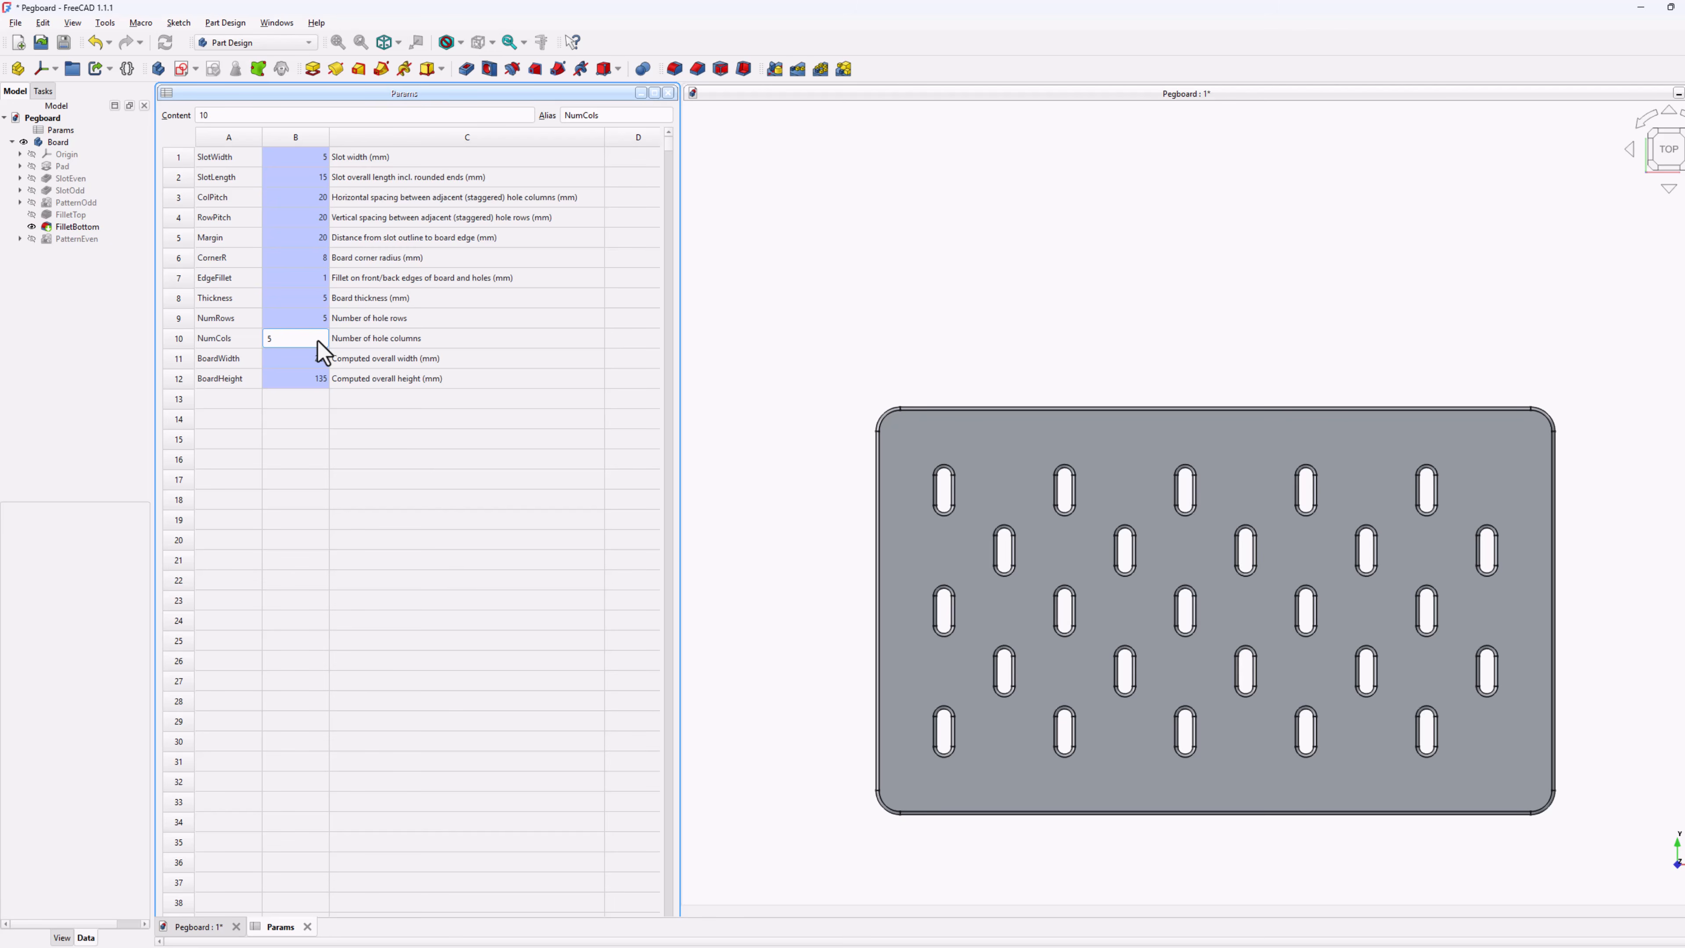
type("5")
key("Return")
Inspect the resized 5 by 5 pegboard from an angle and return it to the top view.
left_click(313, 323)
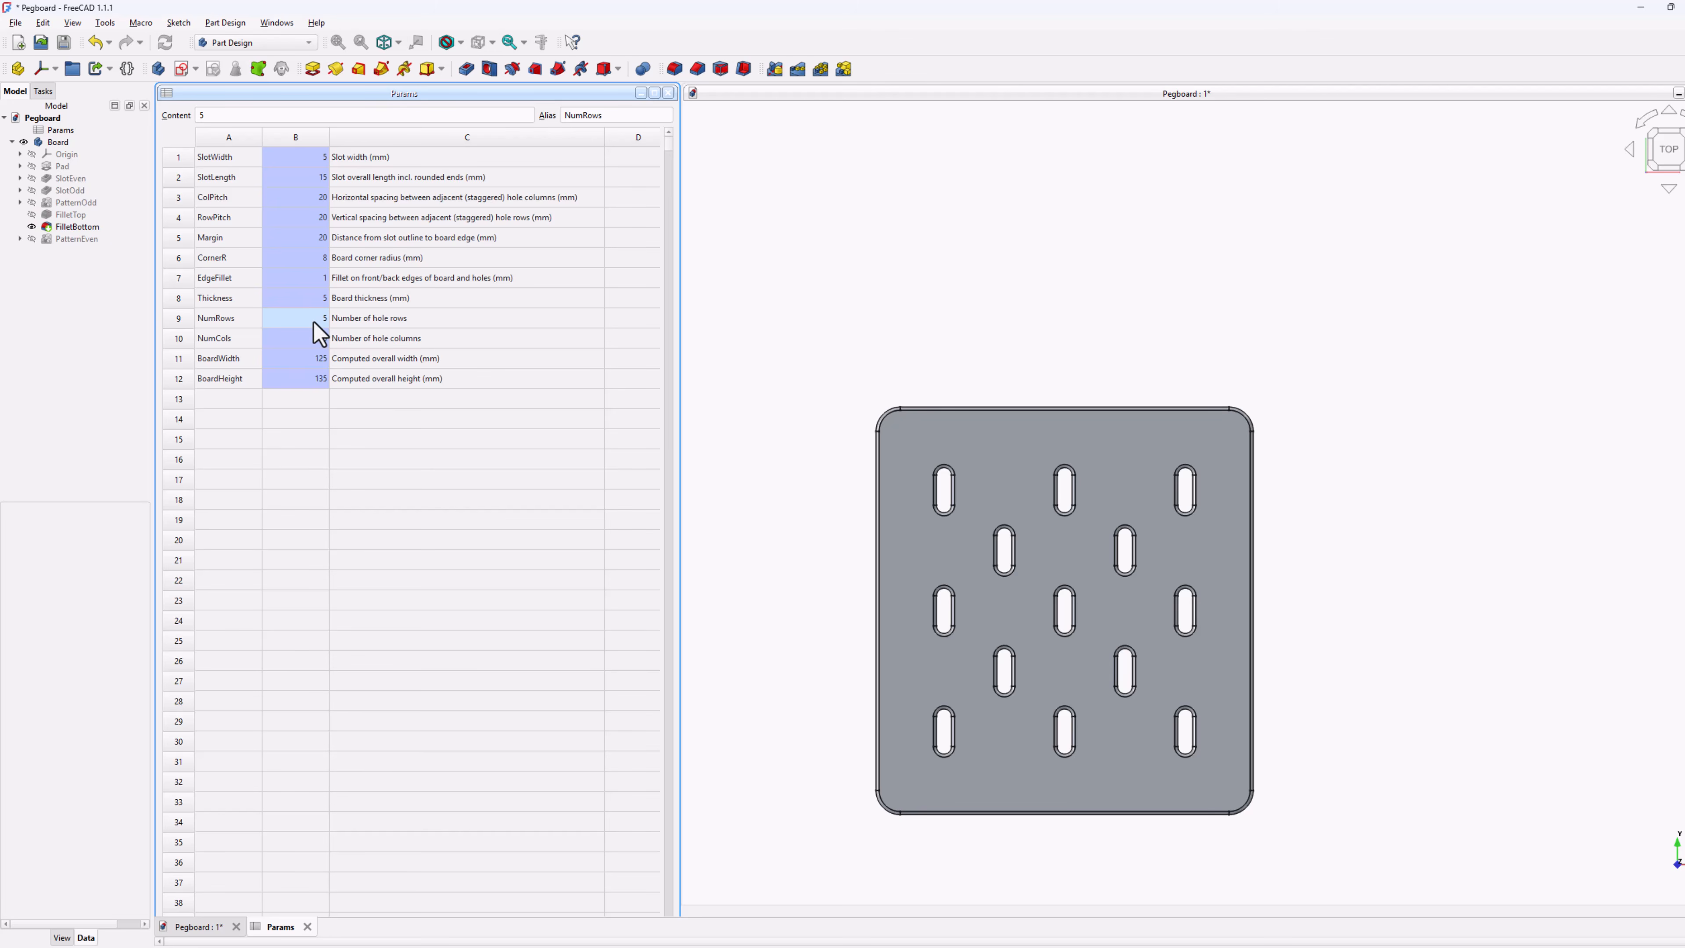
left_click(997, 421)
left_click_drag(1327, 643, 1275, 666)
left_click(1203, 565)
left_click_drag(1203, 564, 1169, 568)
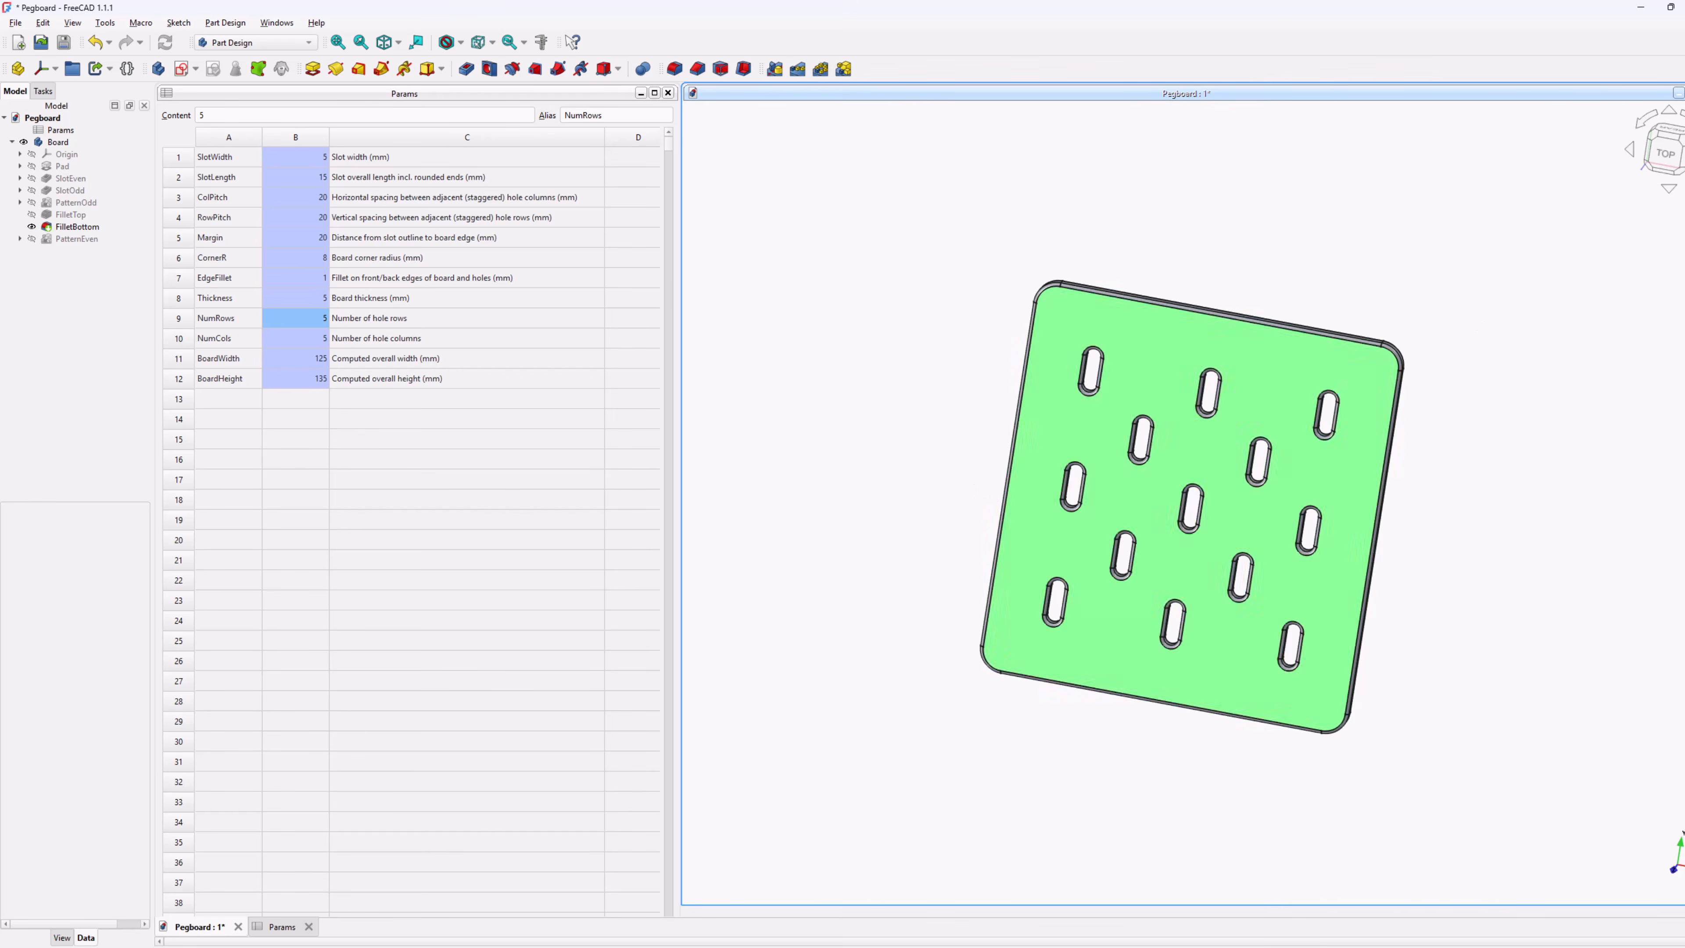
left_click(1662, 142)
scroll(1433, 352, "up", 2)
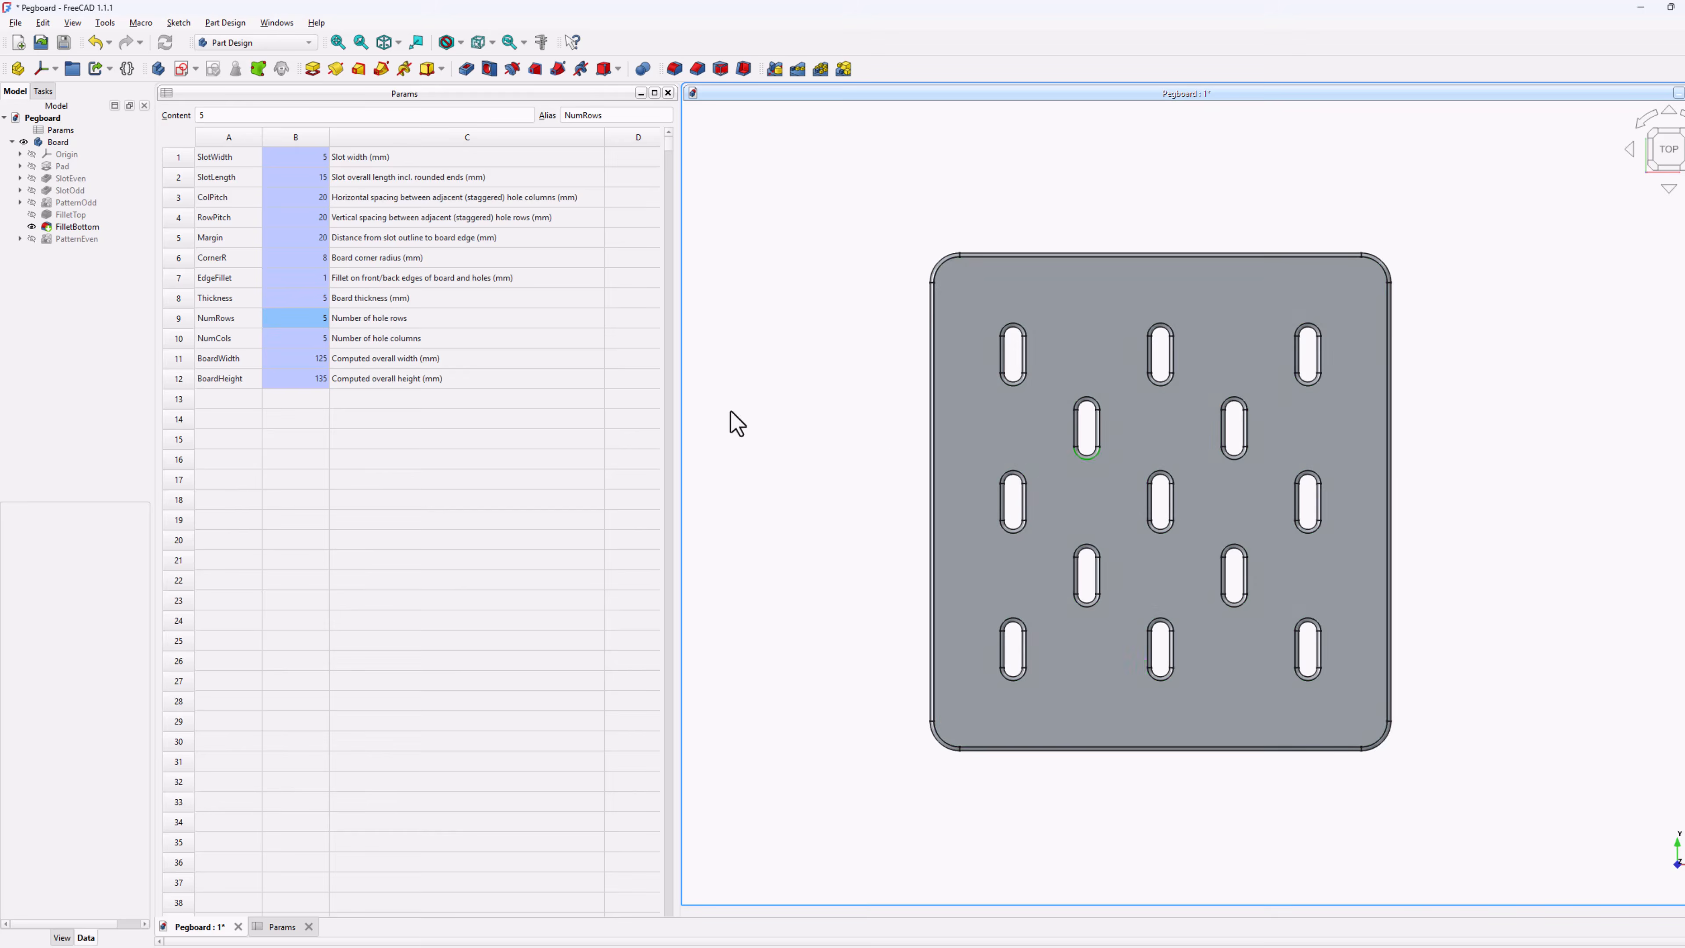
Set the board's Thickness parameter to 10 mm and check its side edge.
left_click(303, 302)
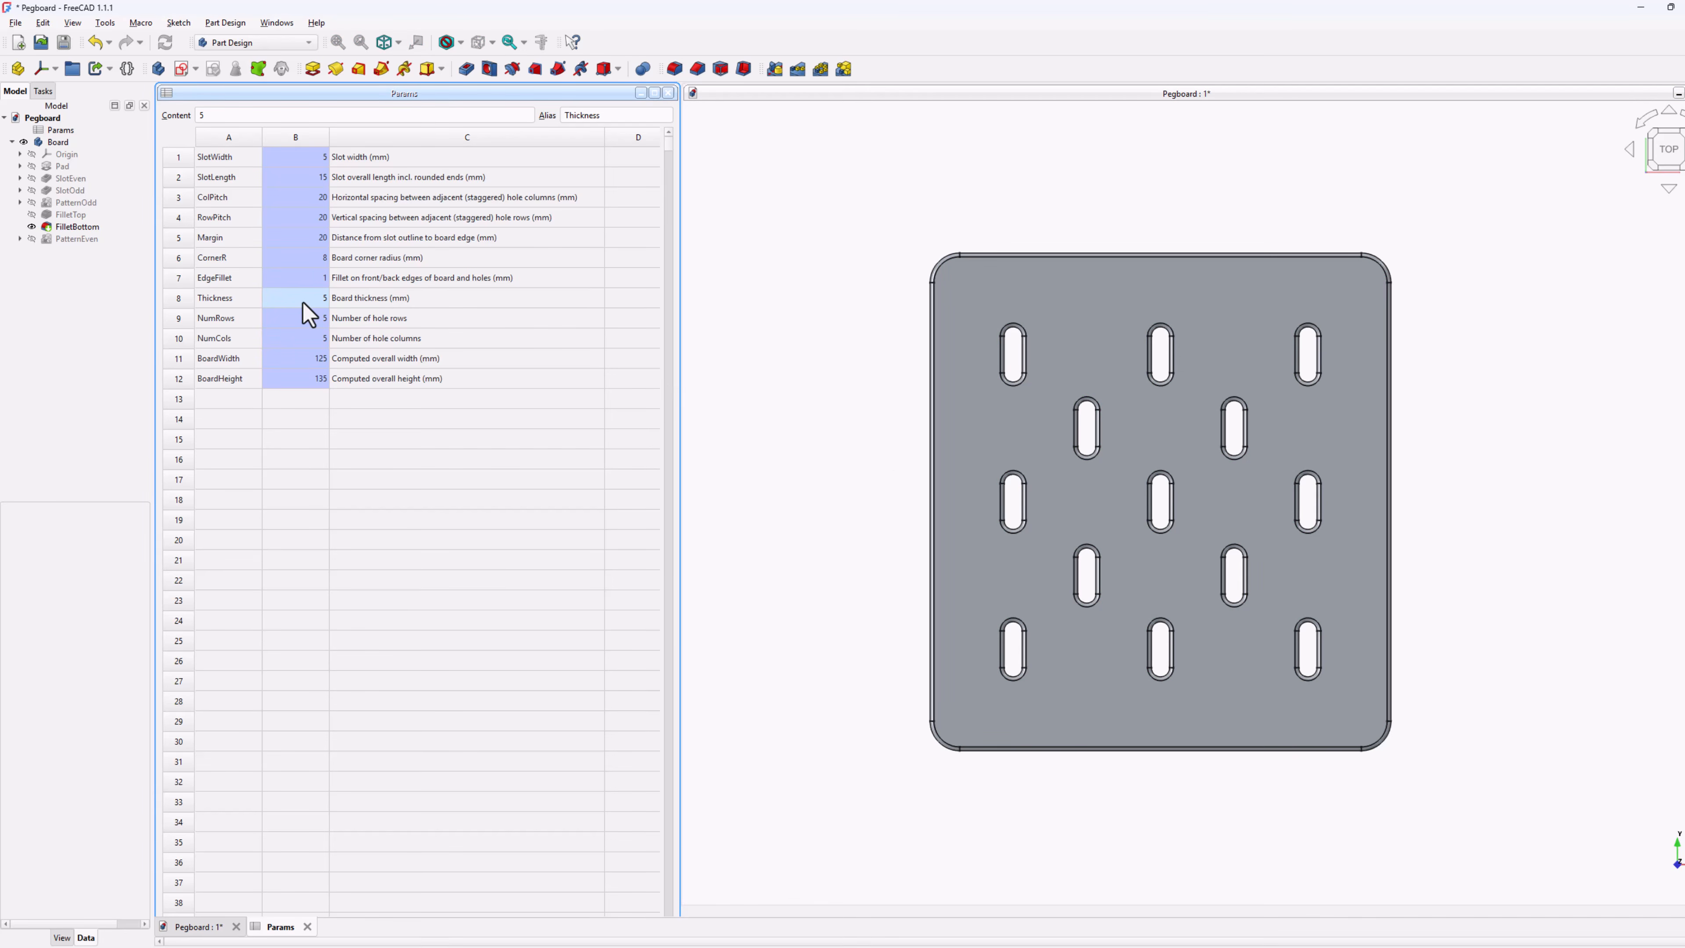
double_click(302, 299)
type("10")
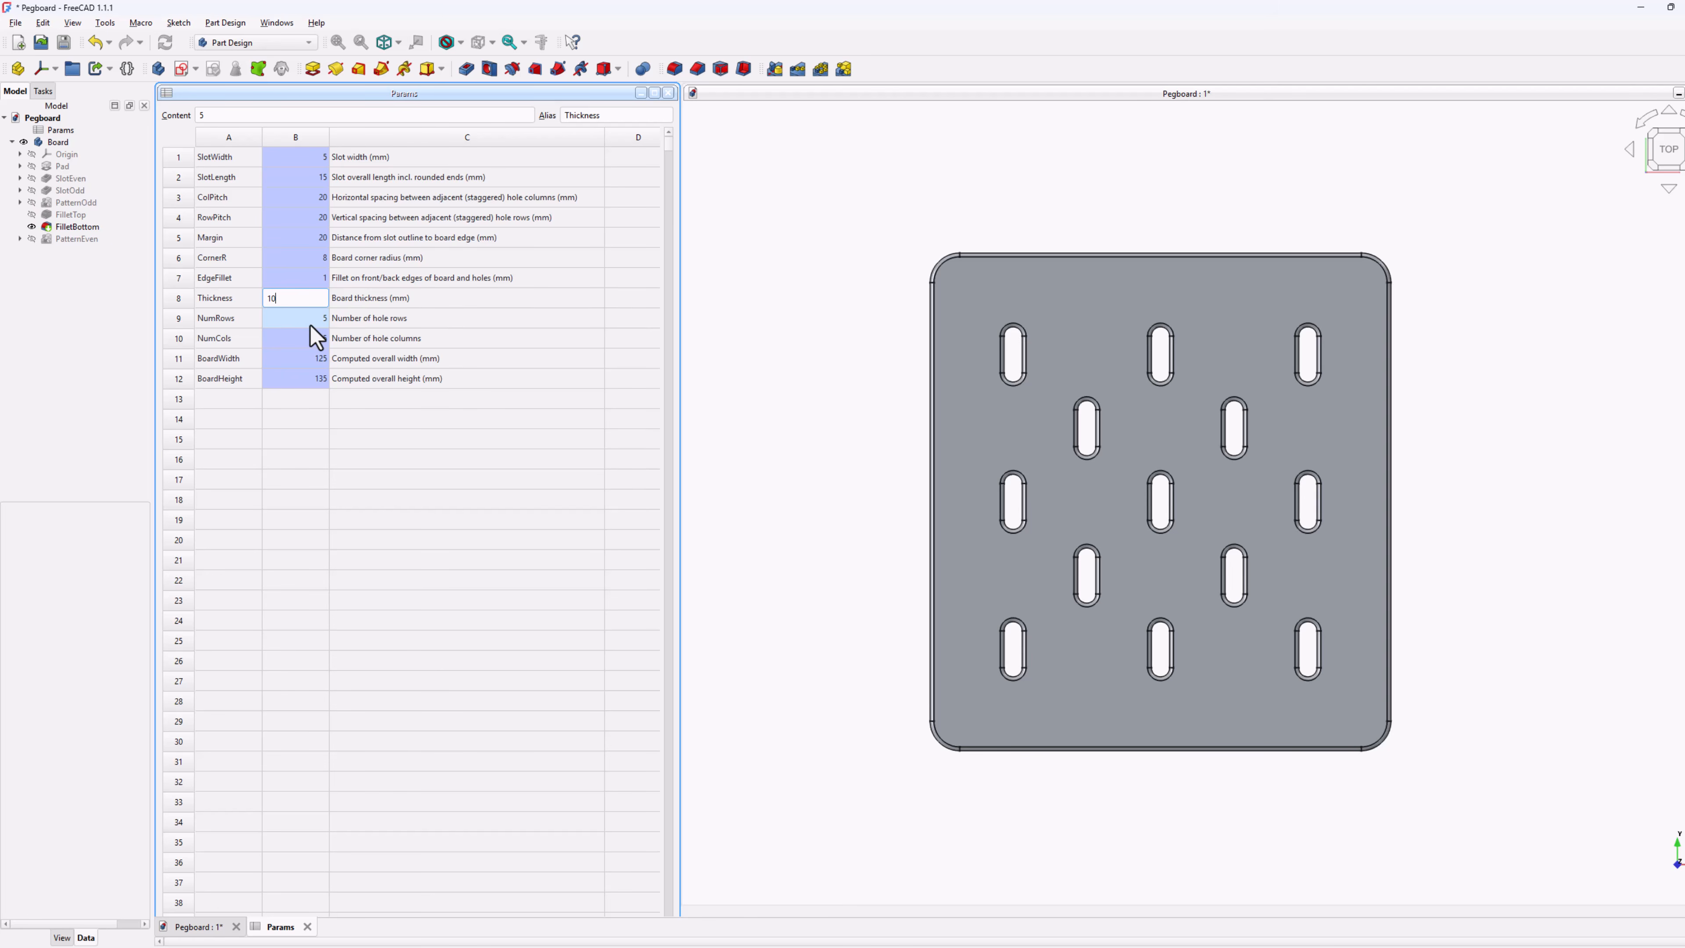
key("Return")
left_click(1347, 445)
mouse_move(1347, 446)
left_mouse_down()
mouse_move(1261, 473)
mouse_move(1335, 474)
left_mouse_up()
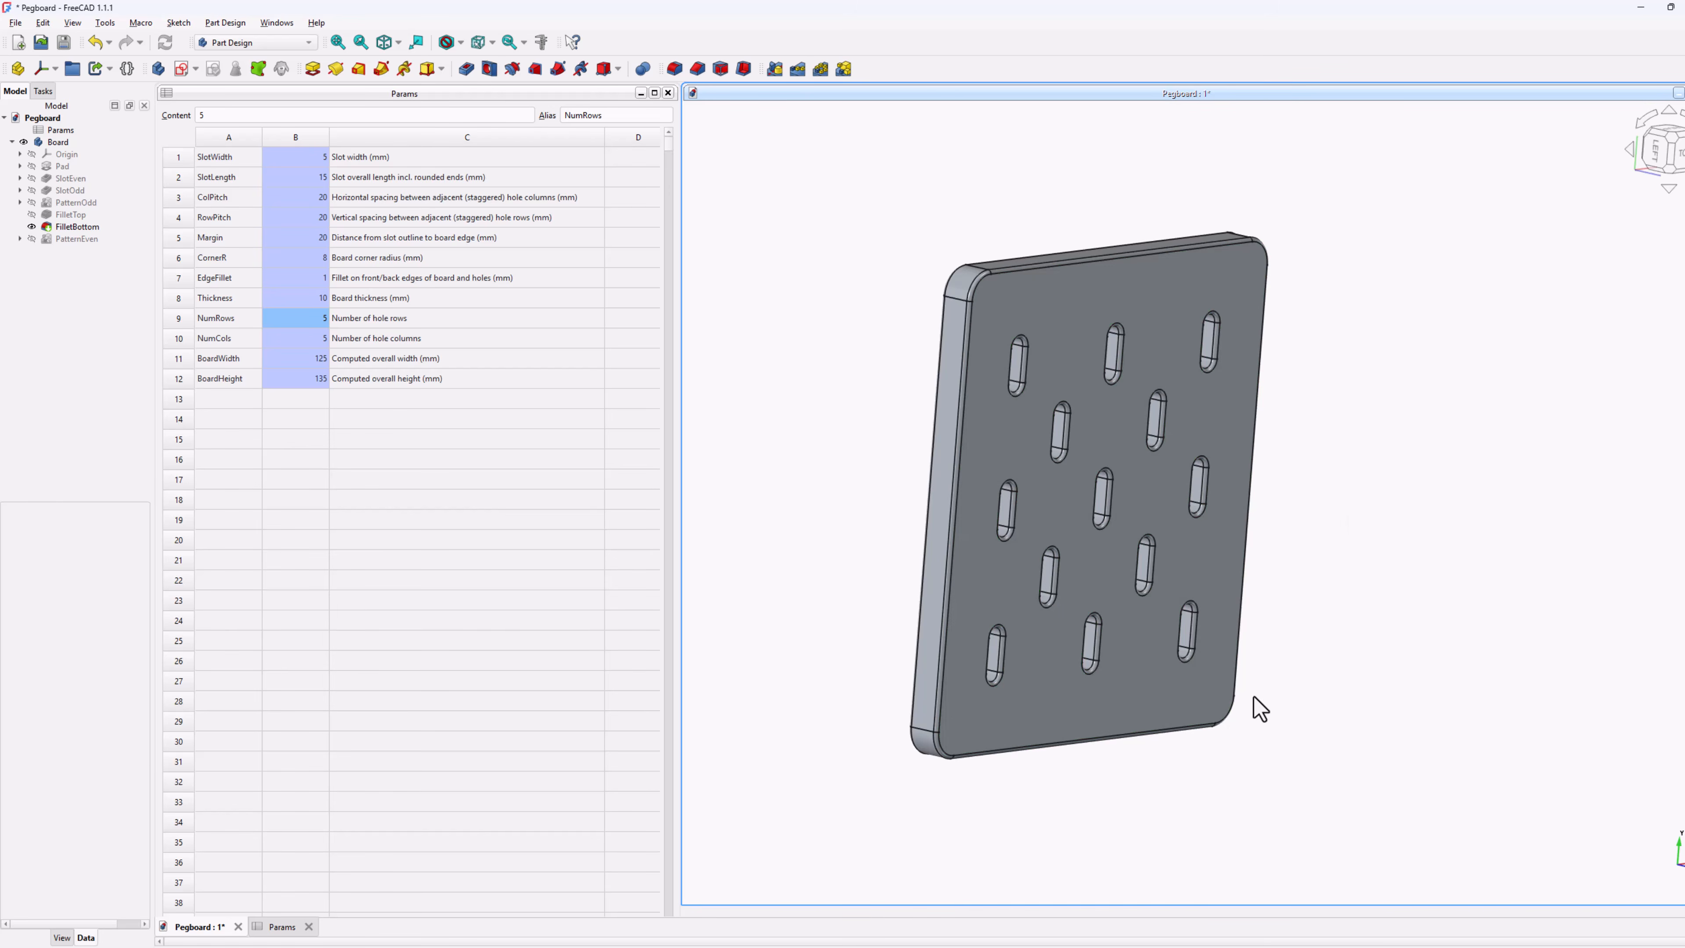
Set the board's Thickness parameter back to 5 mm.
left_click(290, 298)
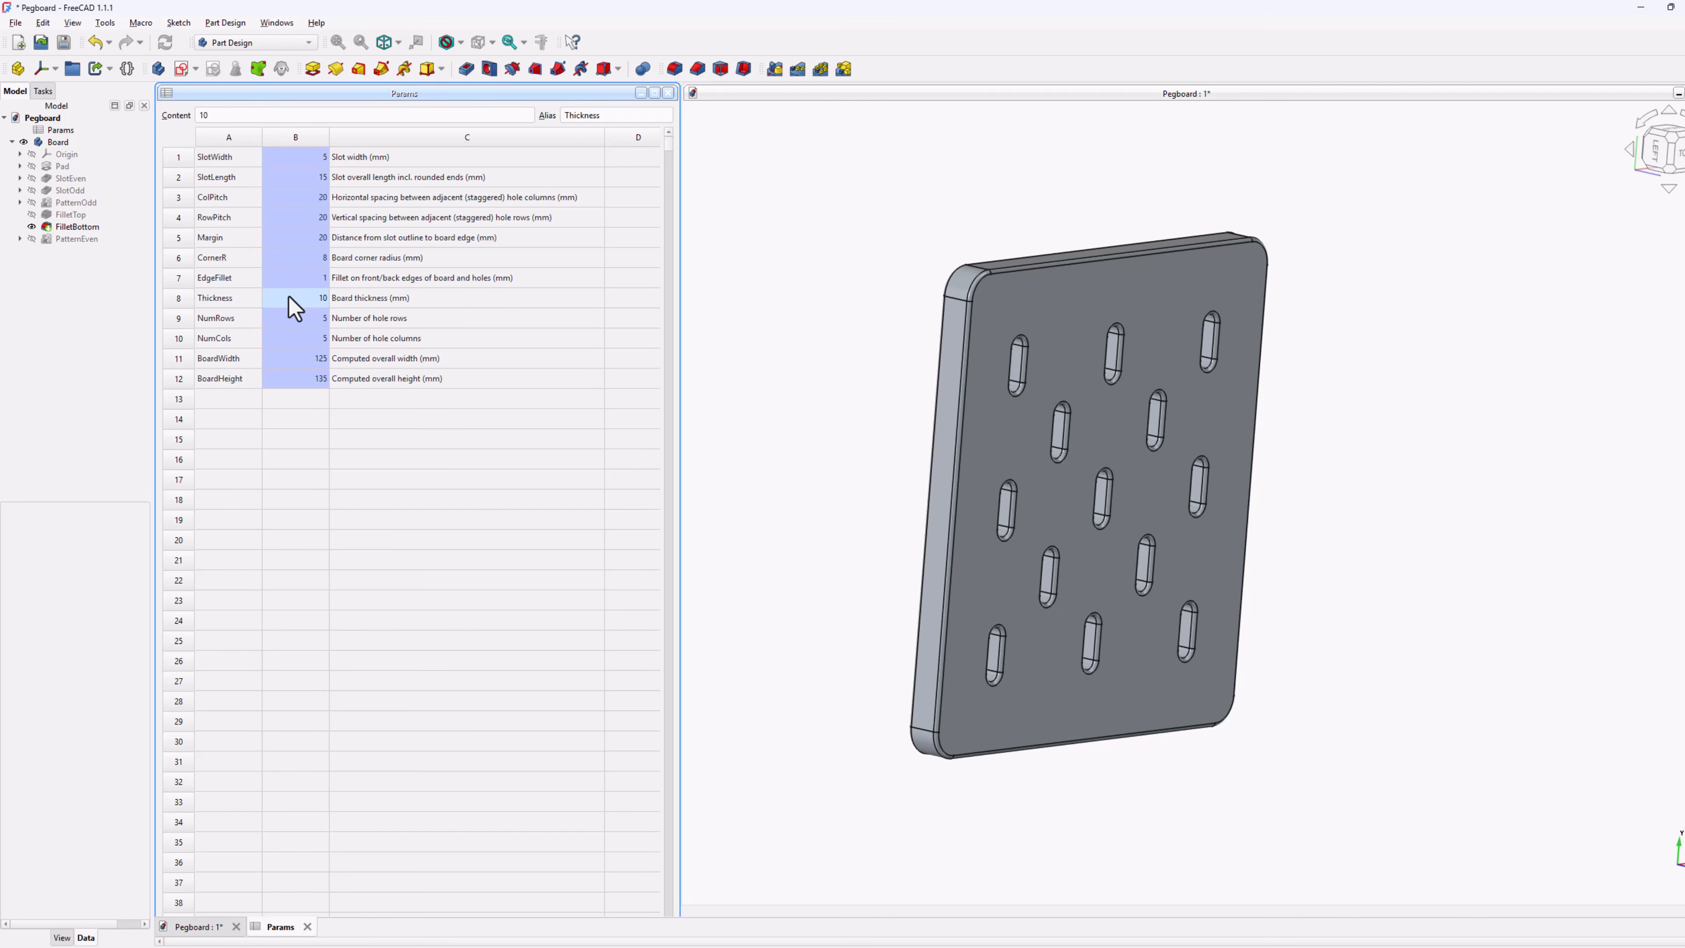
double_click(290, 298)
key("Return")
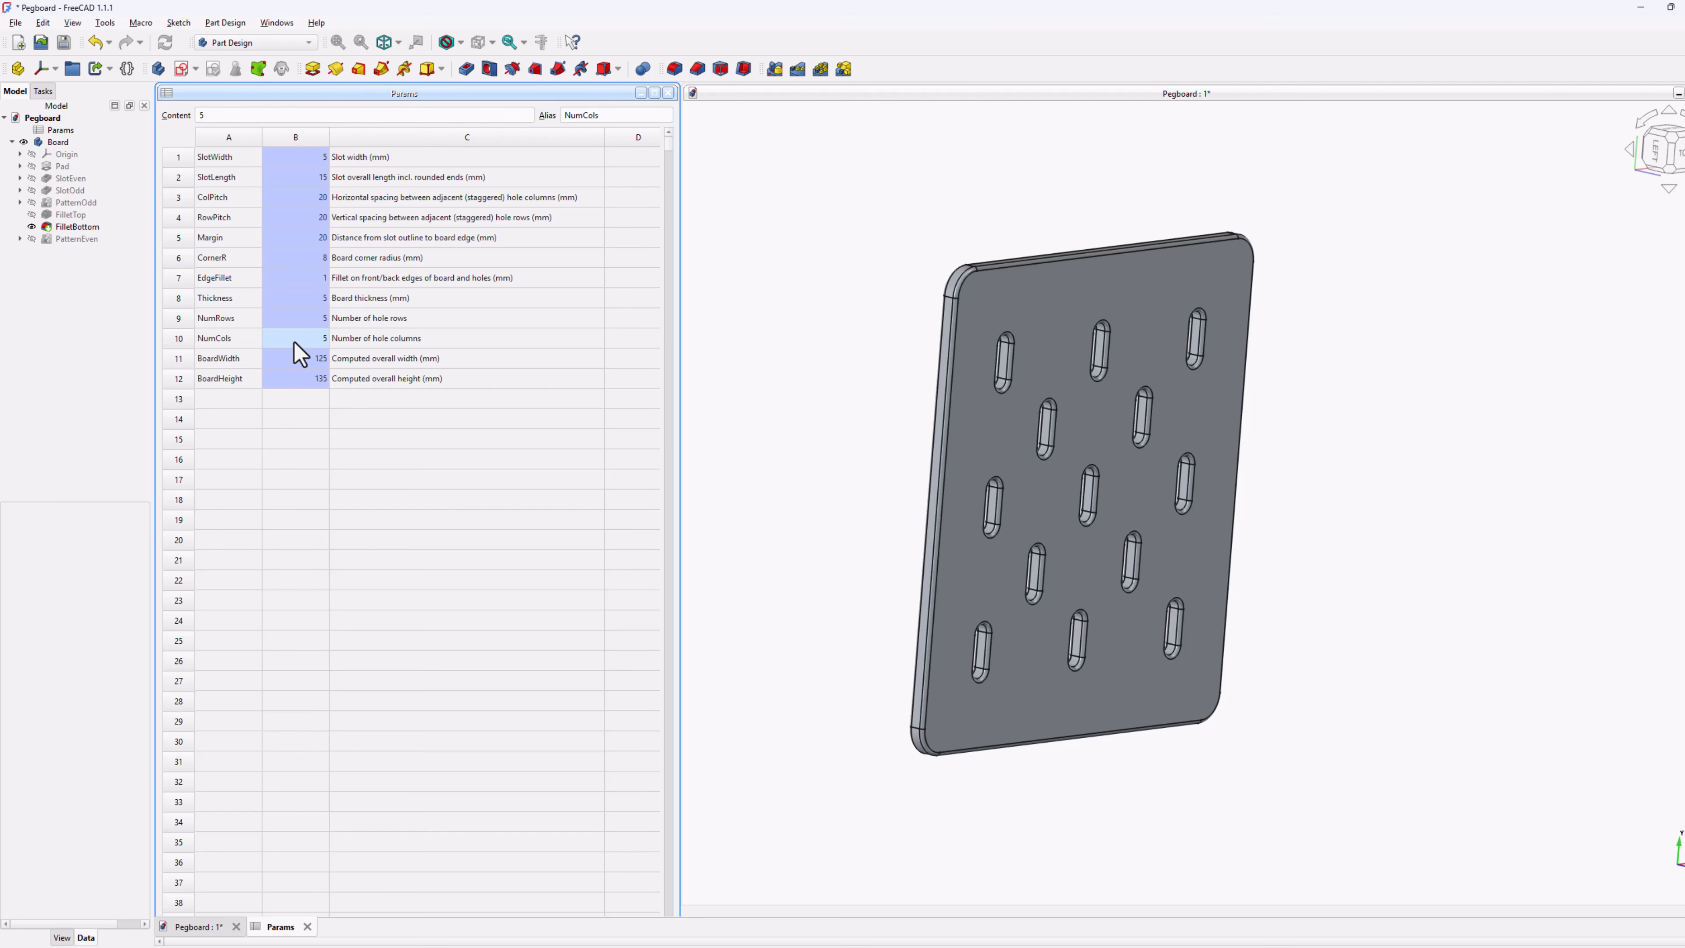
Enter 20 for both NumRows and NumCols in the Params spreadsheet.
left_click(297, 324)
double_click(297, 325)
double_click(288, 340)
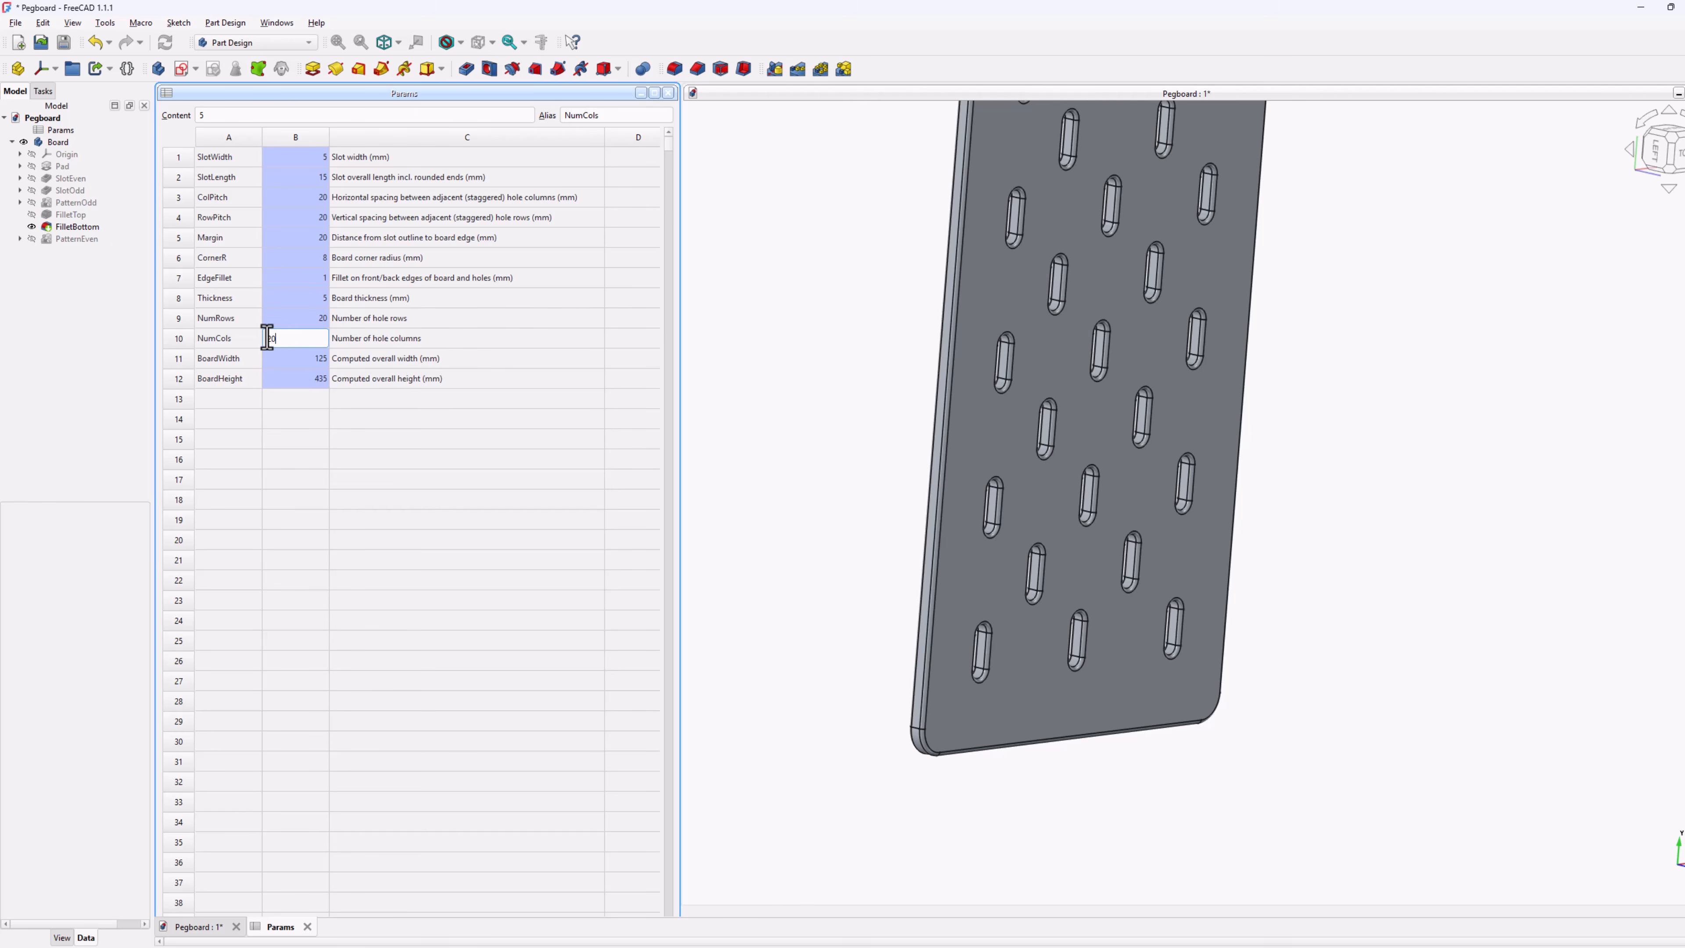
type("20")
left_click(319, 319)
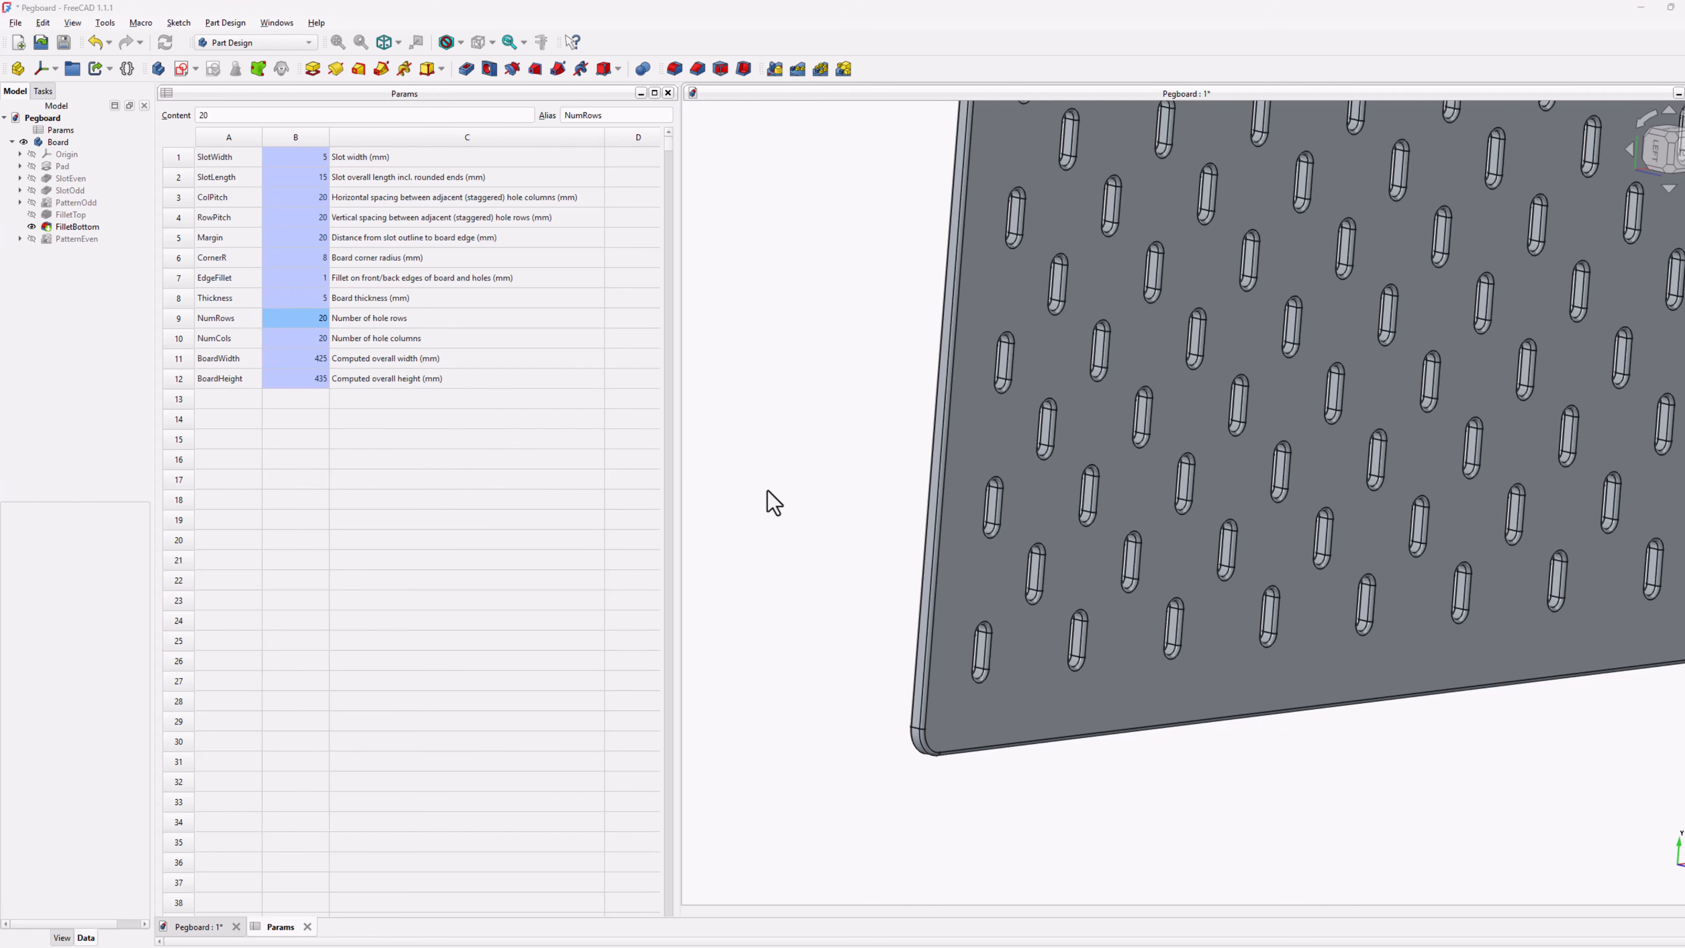
Examine the enlarged 20 by 20 pegboard as a whole, ending in a straight top view.
left_click(767, 492)
scroll(770, 506, "down", 10)
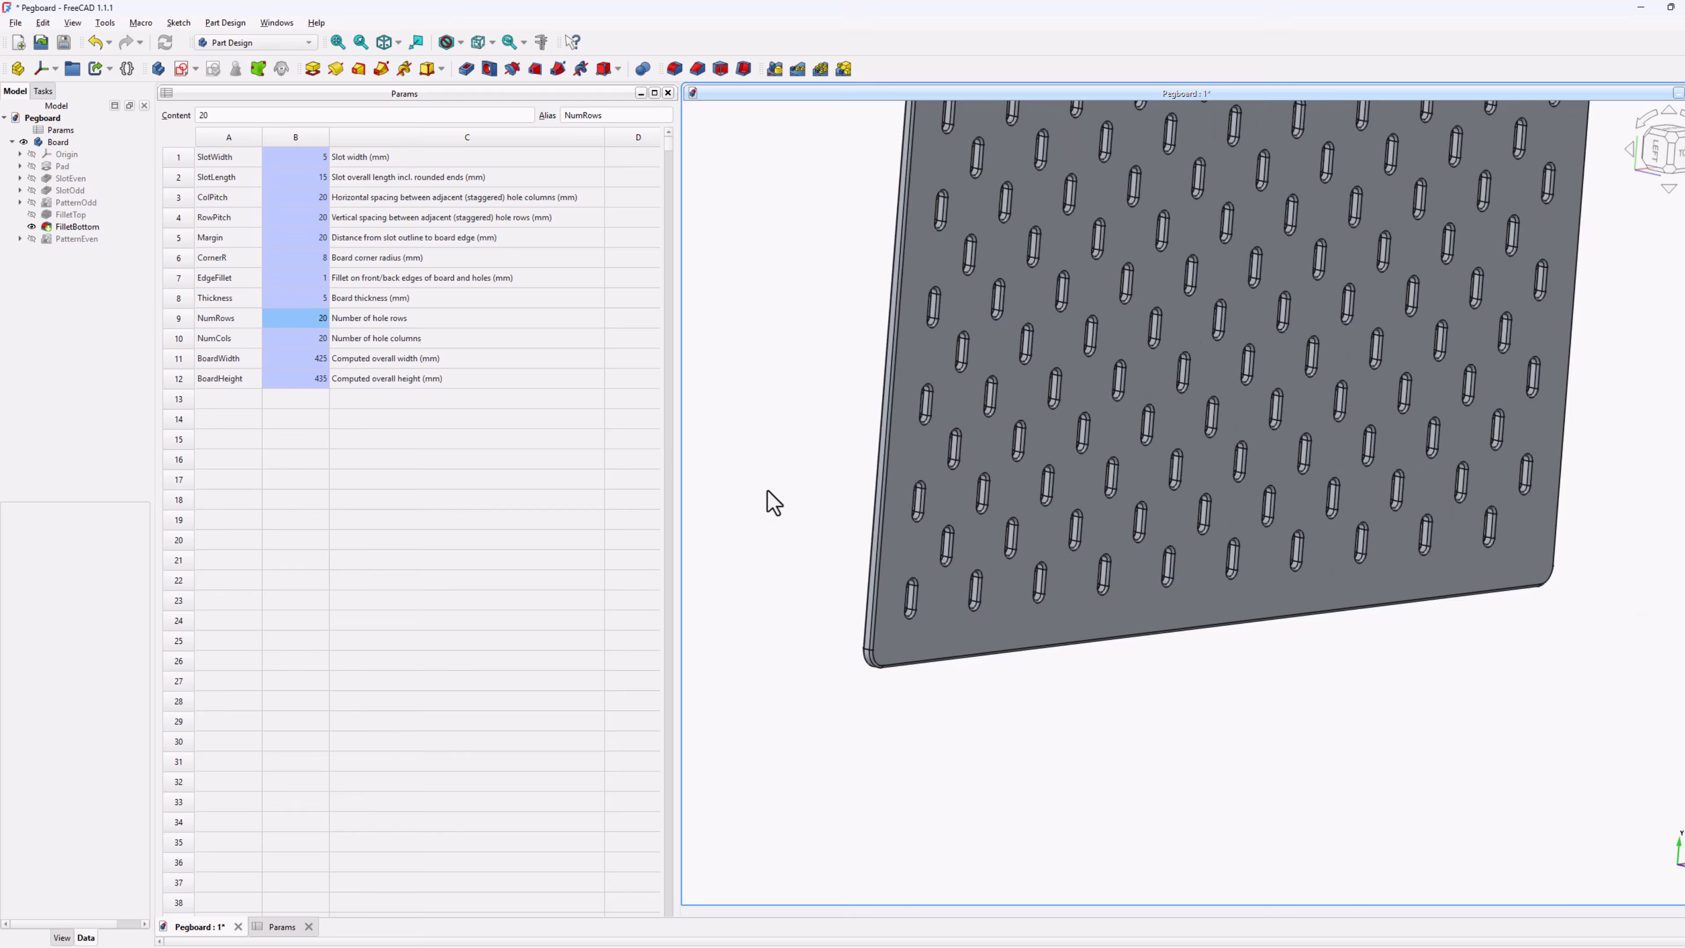
scroll(824, 308, "up", 8)
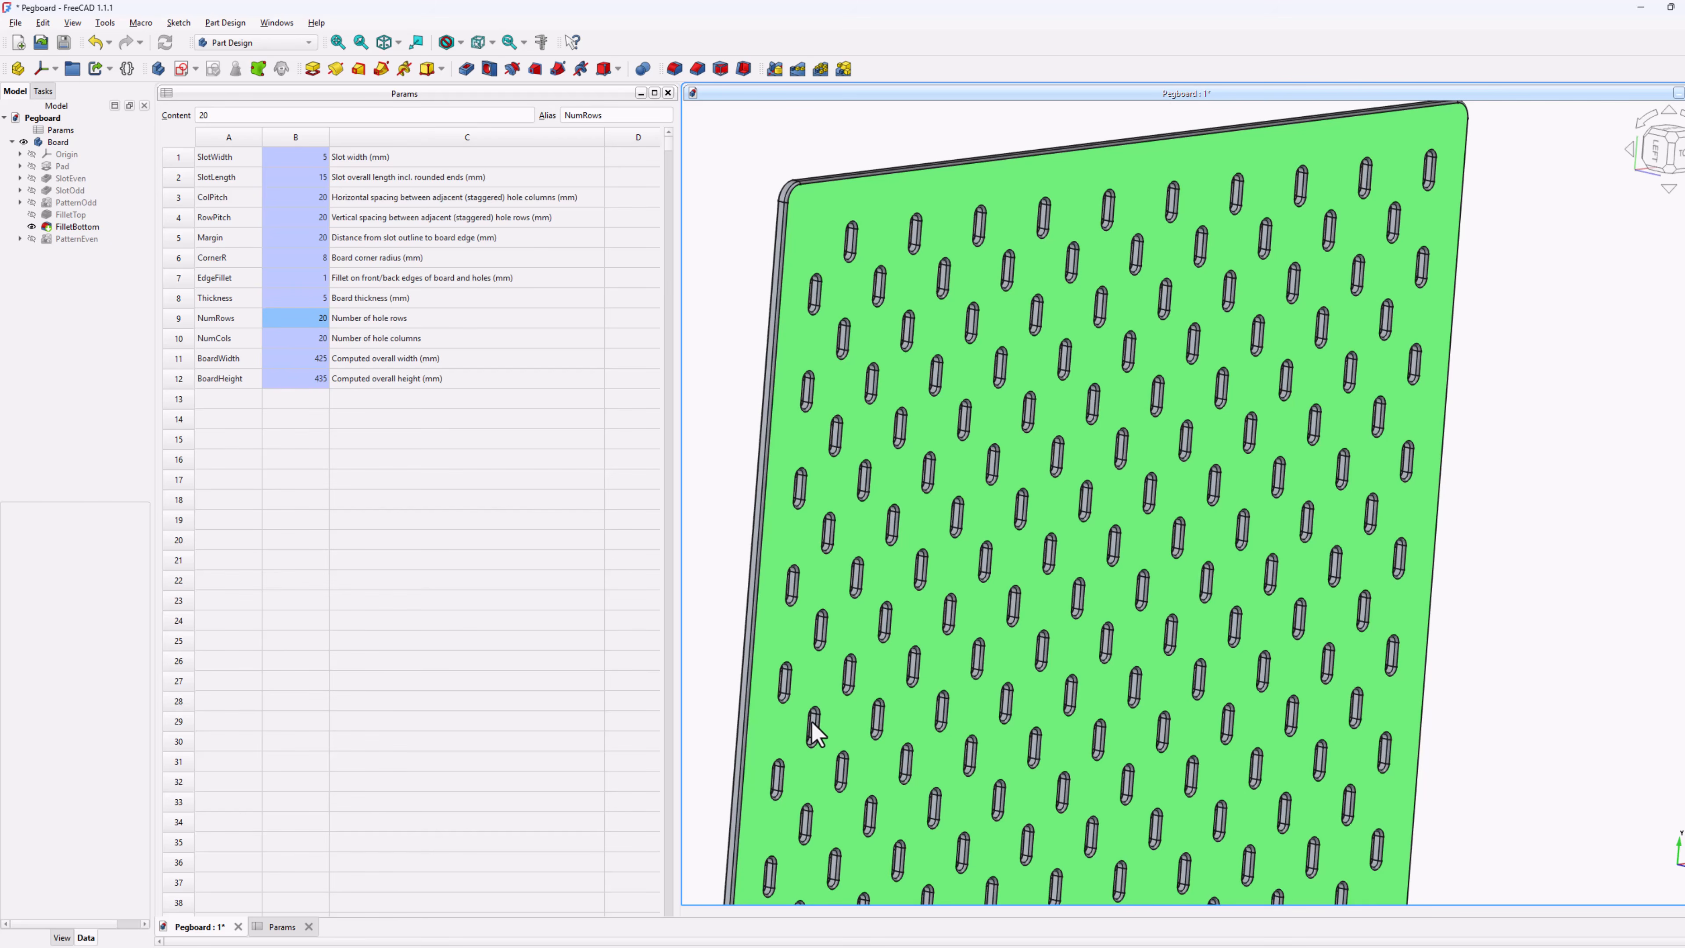
scroll(802, 736, "down", 3)
scroll(769, 753, "down", 3)
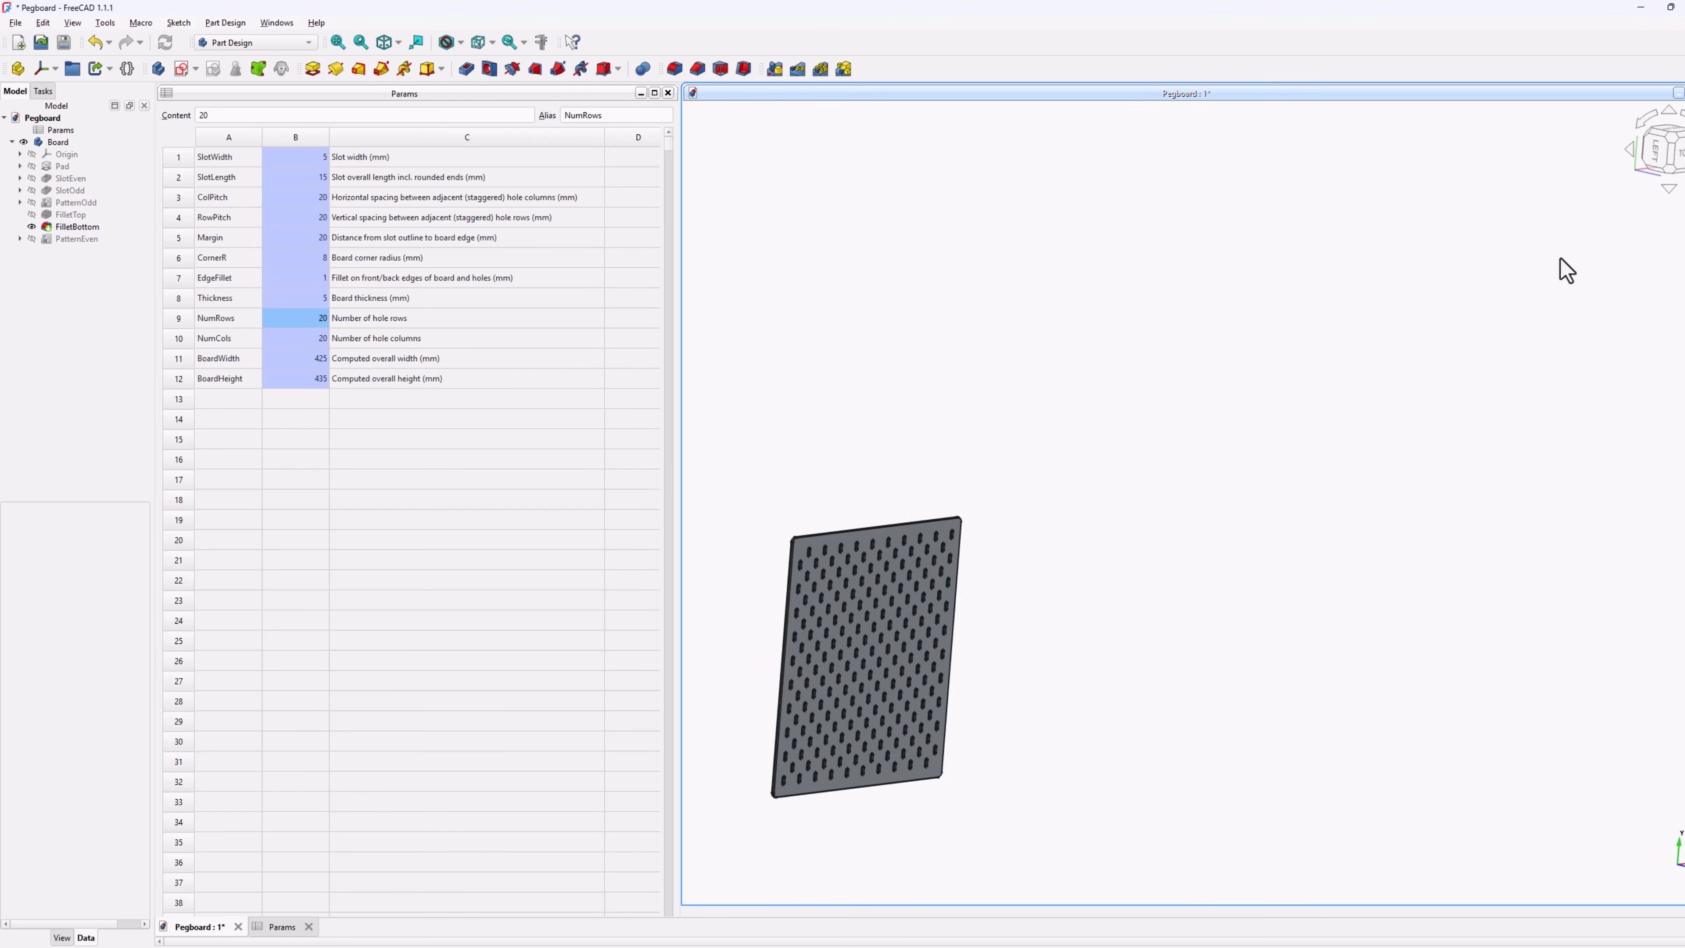
scroll(816, 790, "up", 1)
scroll(789, 750, "up", 2)
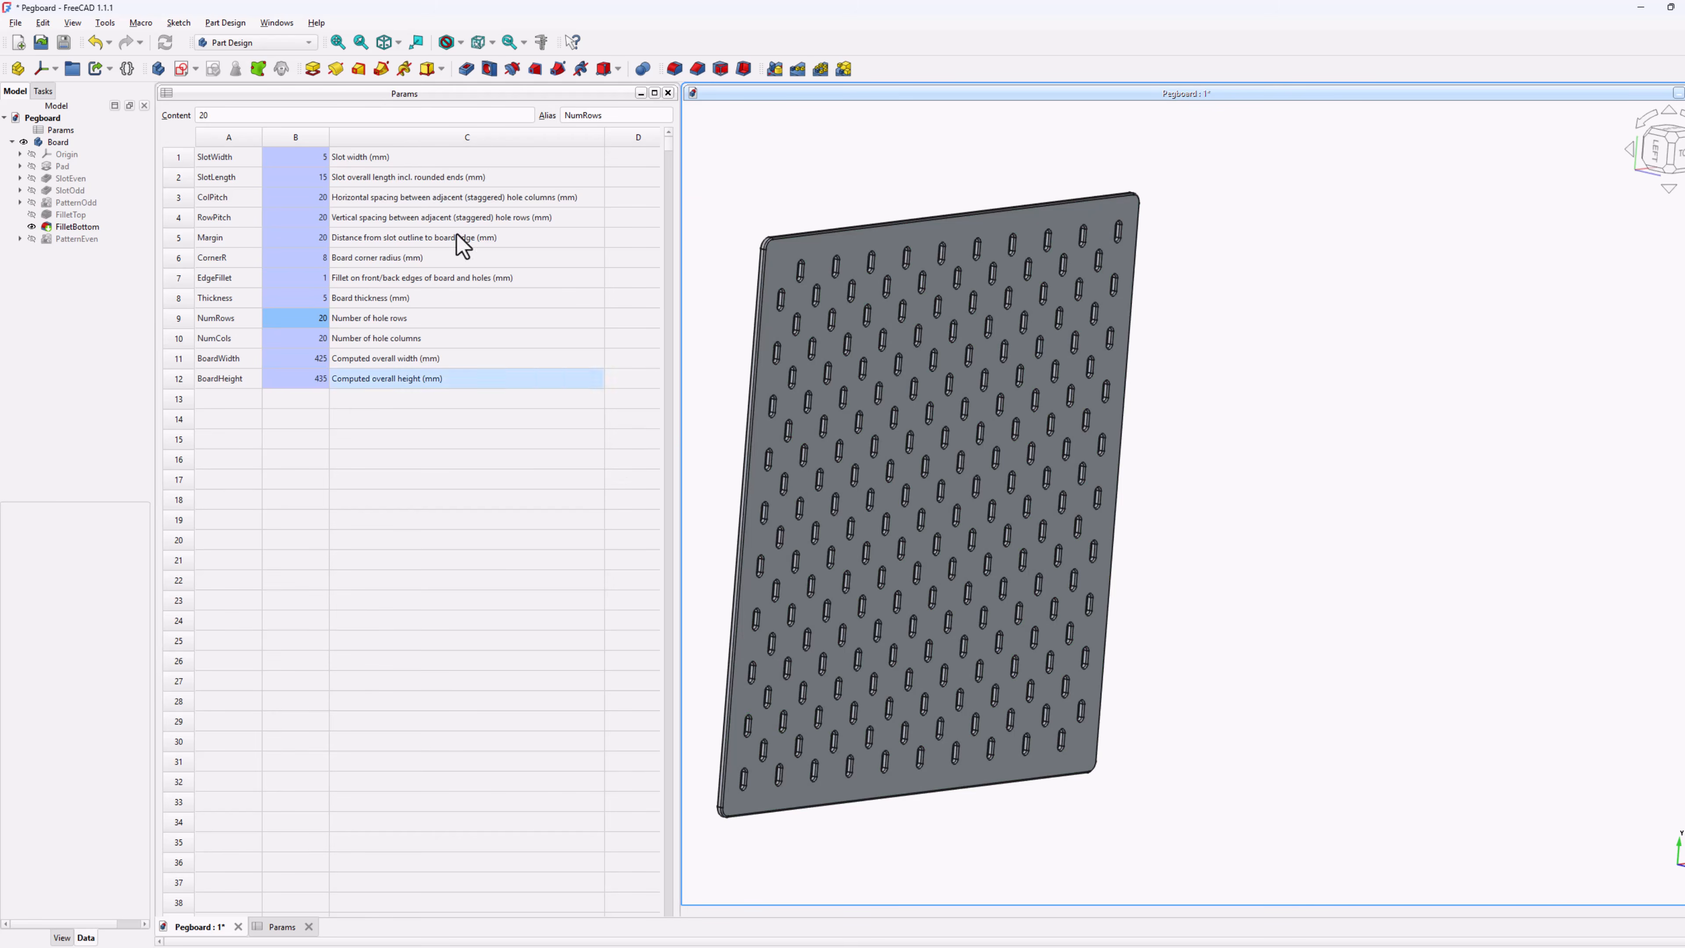
left_click(361, 41)
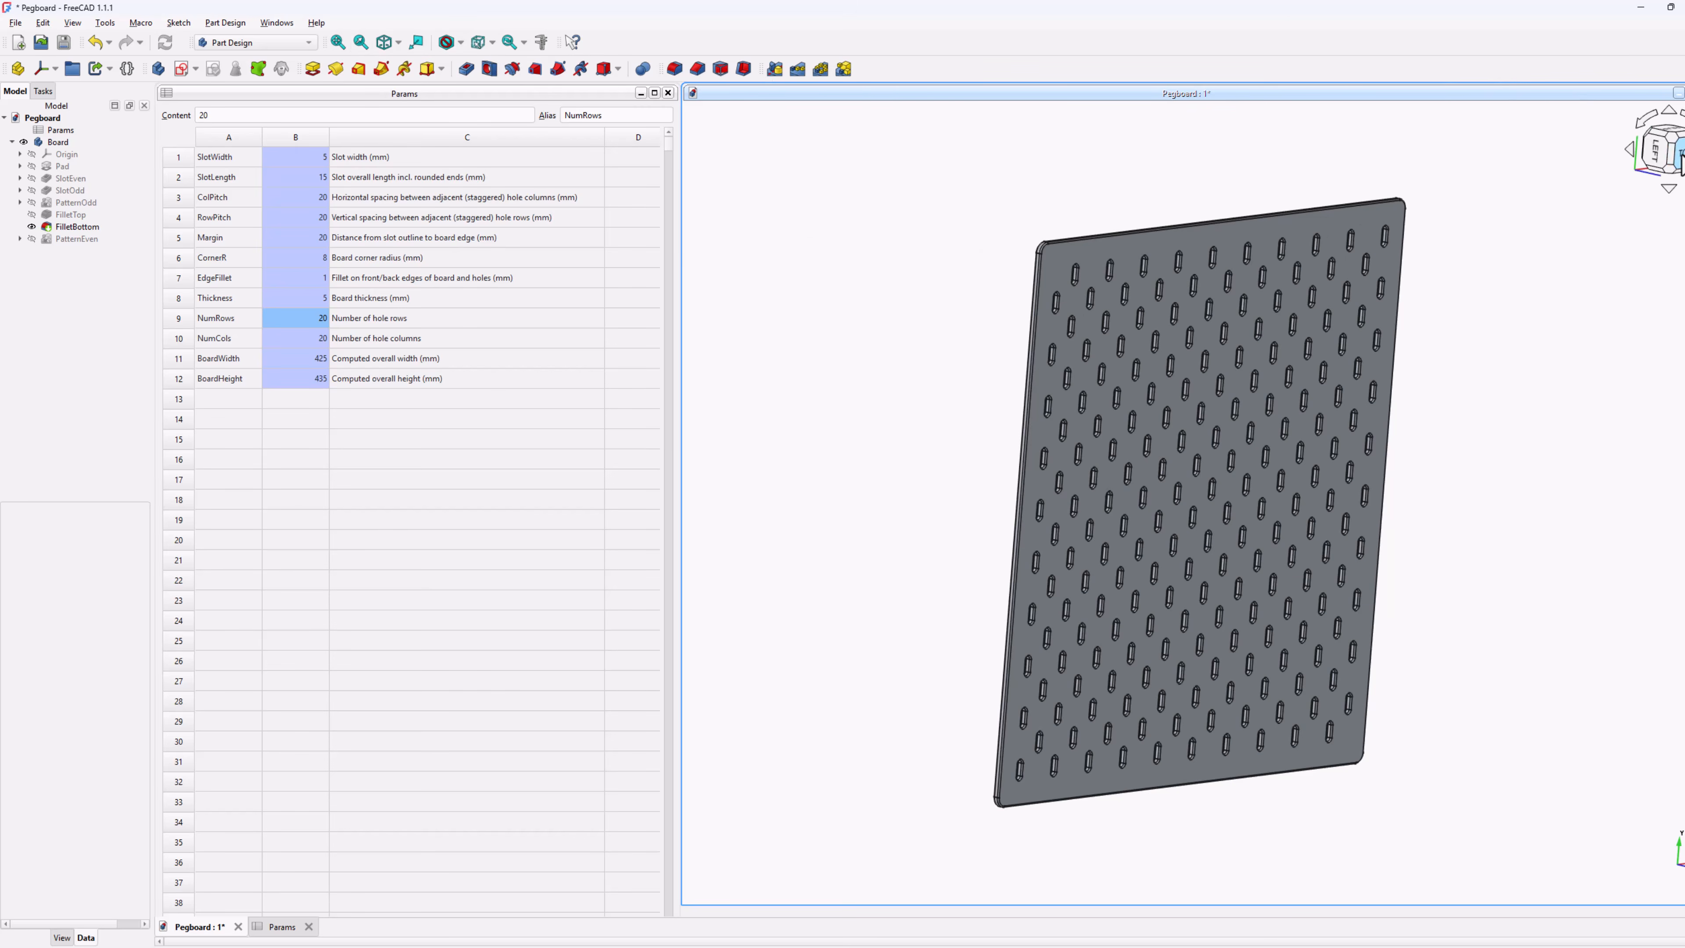
left_click(1659, 149)
scroll(1335, 451, "up", 4)
scroll(978, 471, "down", 1)
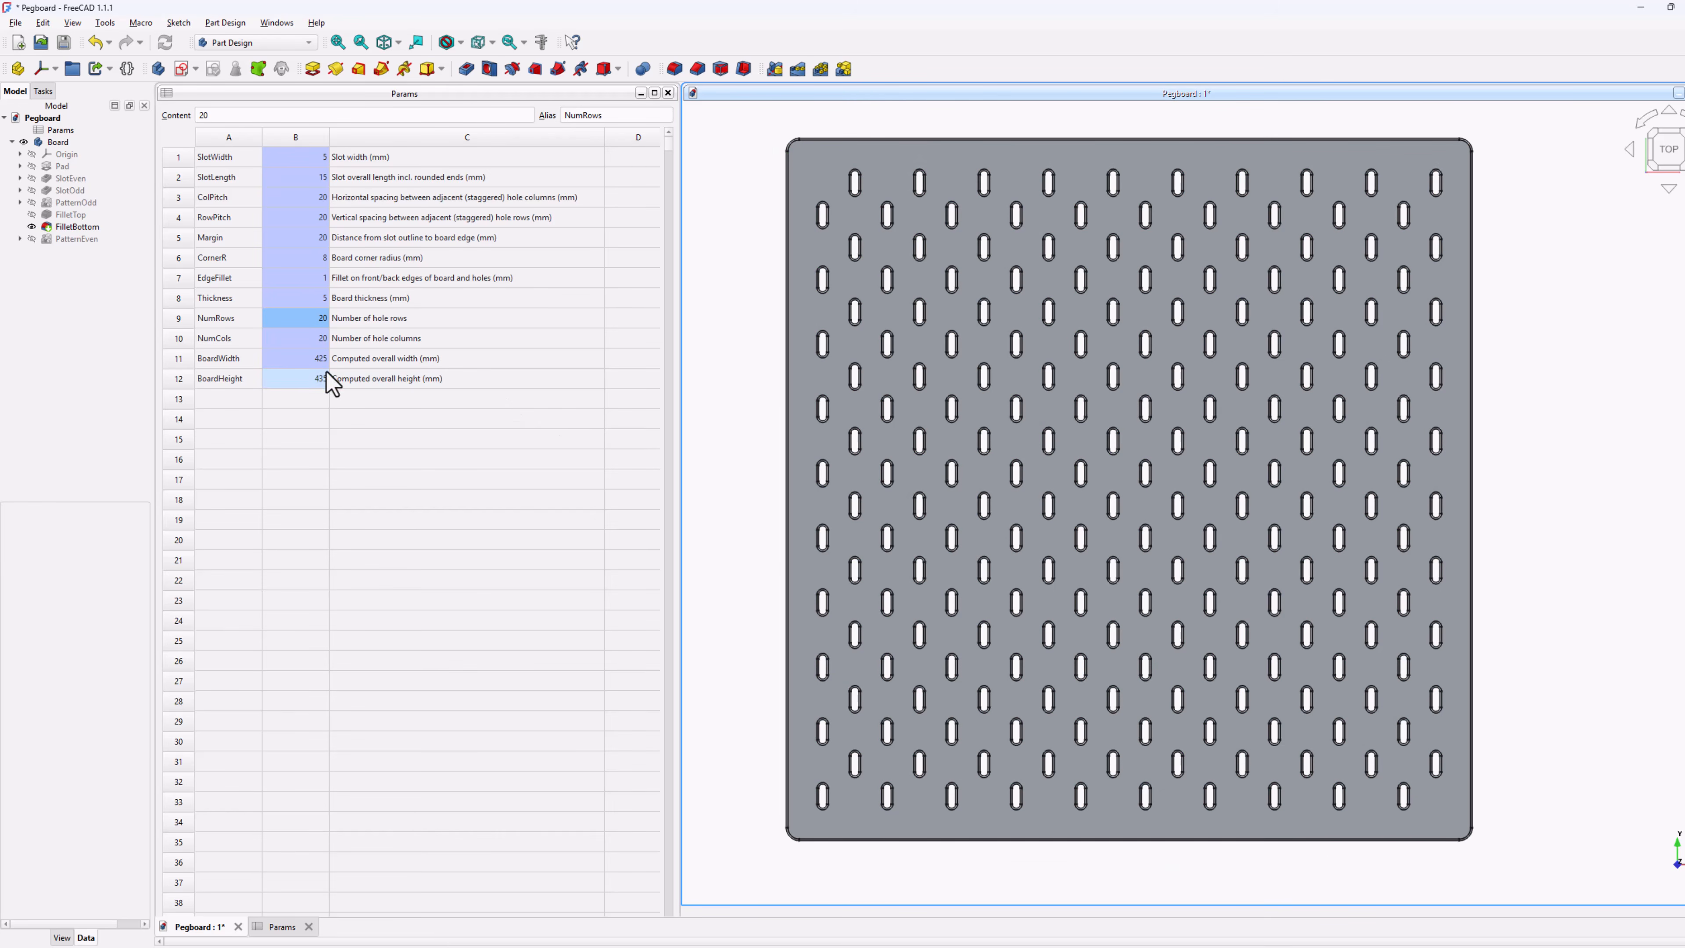
Return NumRows and NumCols to 10 and fit the whole pegboard in the view.
left_click(318, 320)
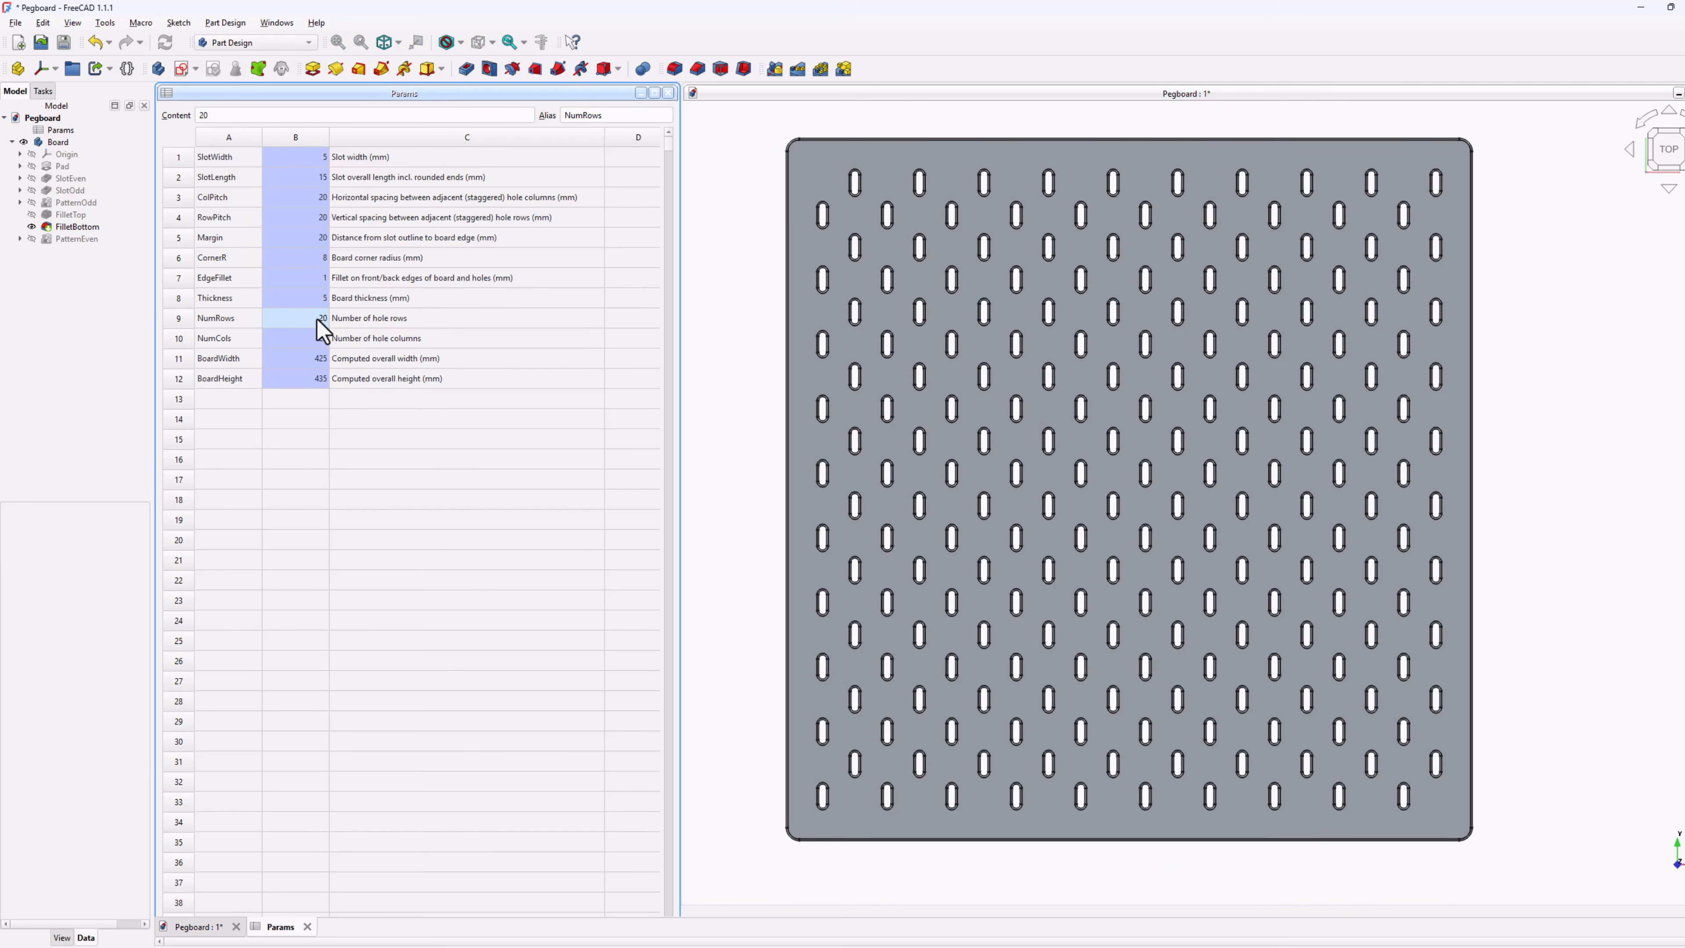
double_click(317, 320)
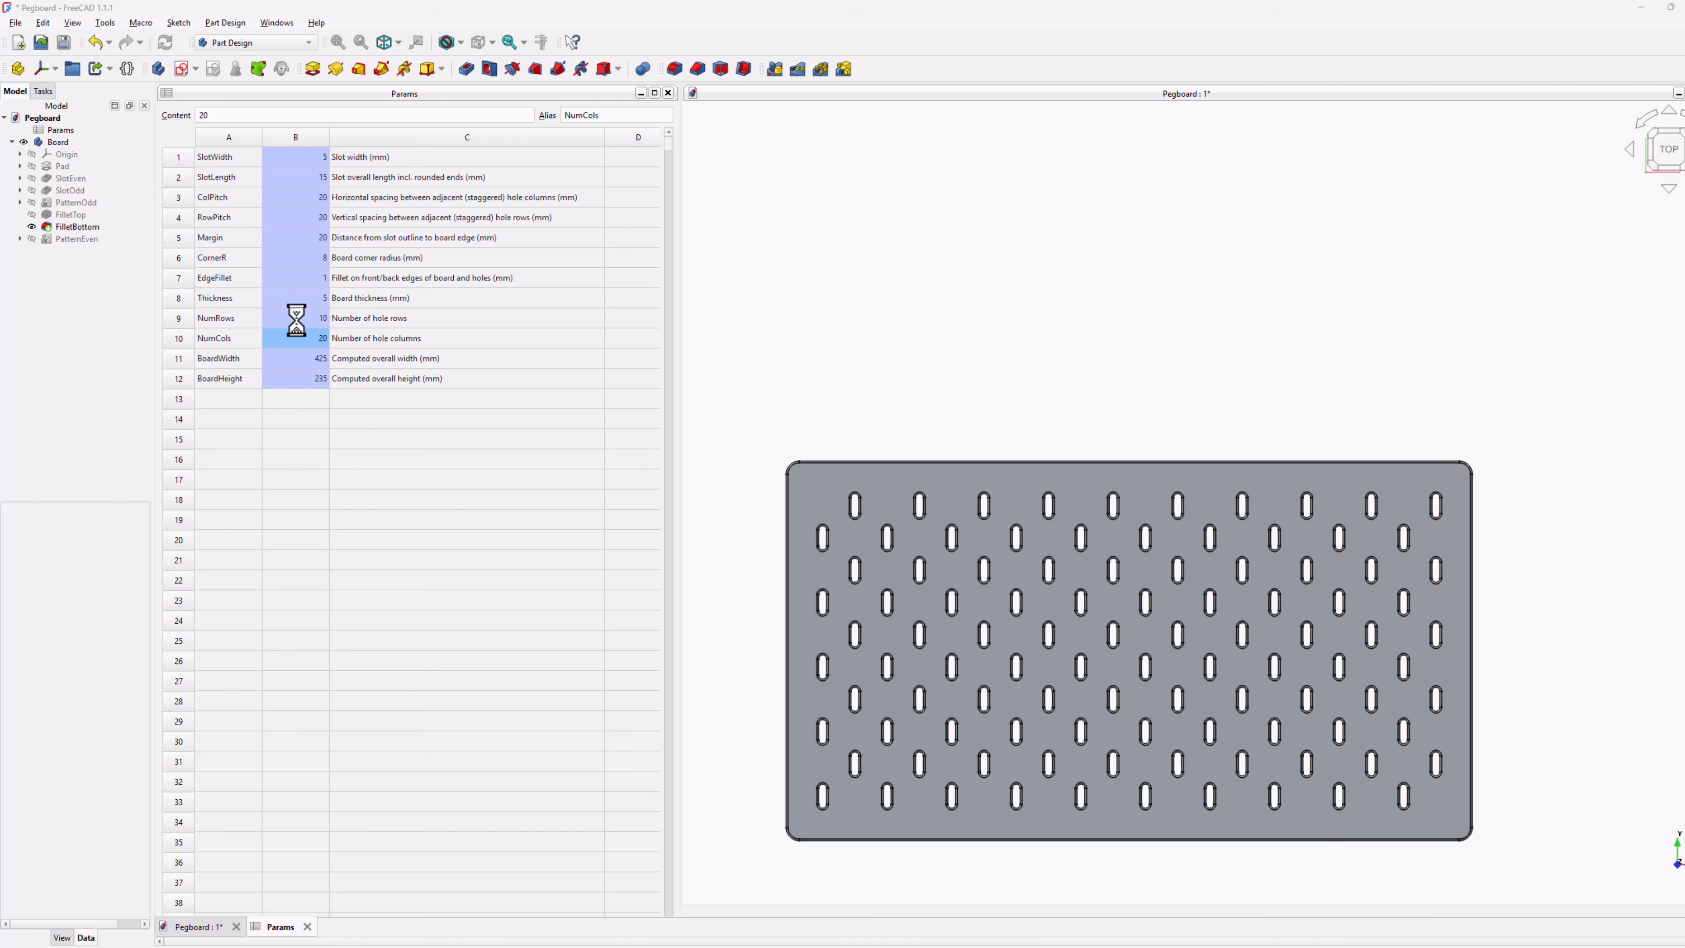
left_click(297, 333)
type("10")
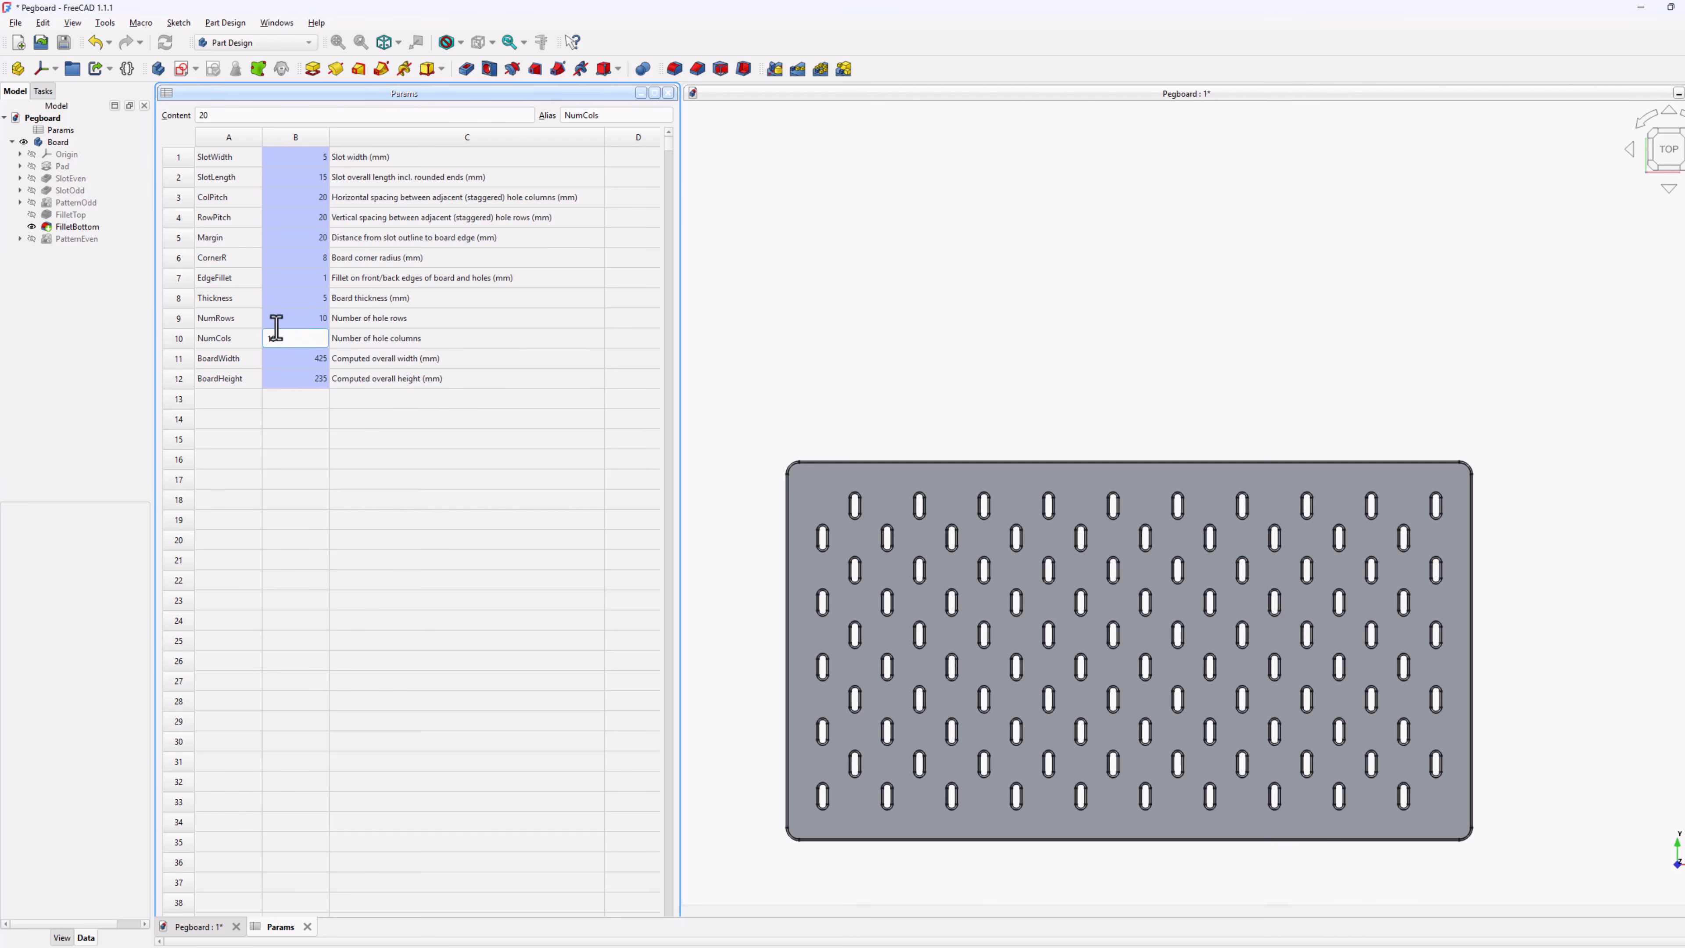
left_click(466, 560)
left_click(1523, 196)
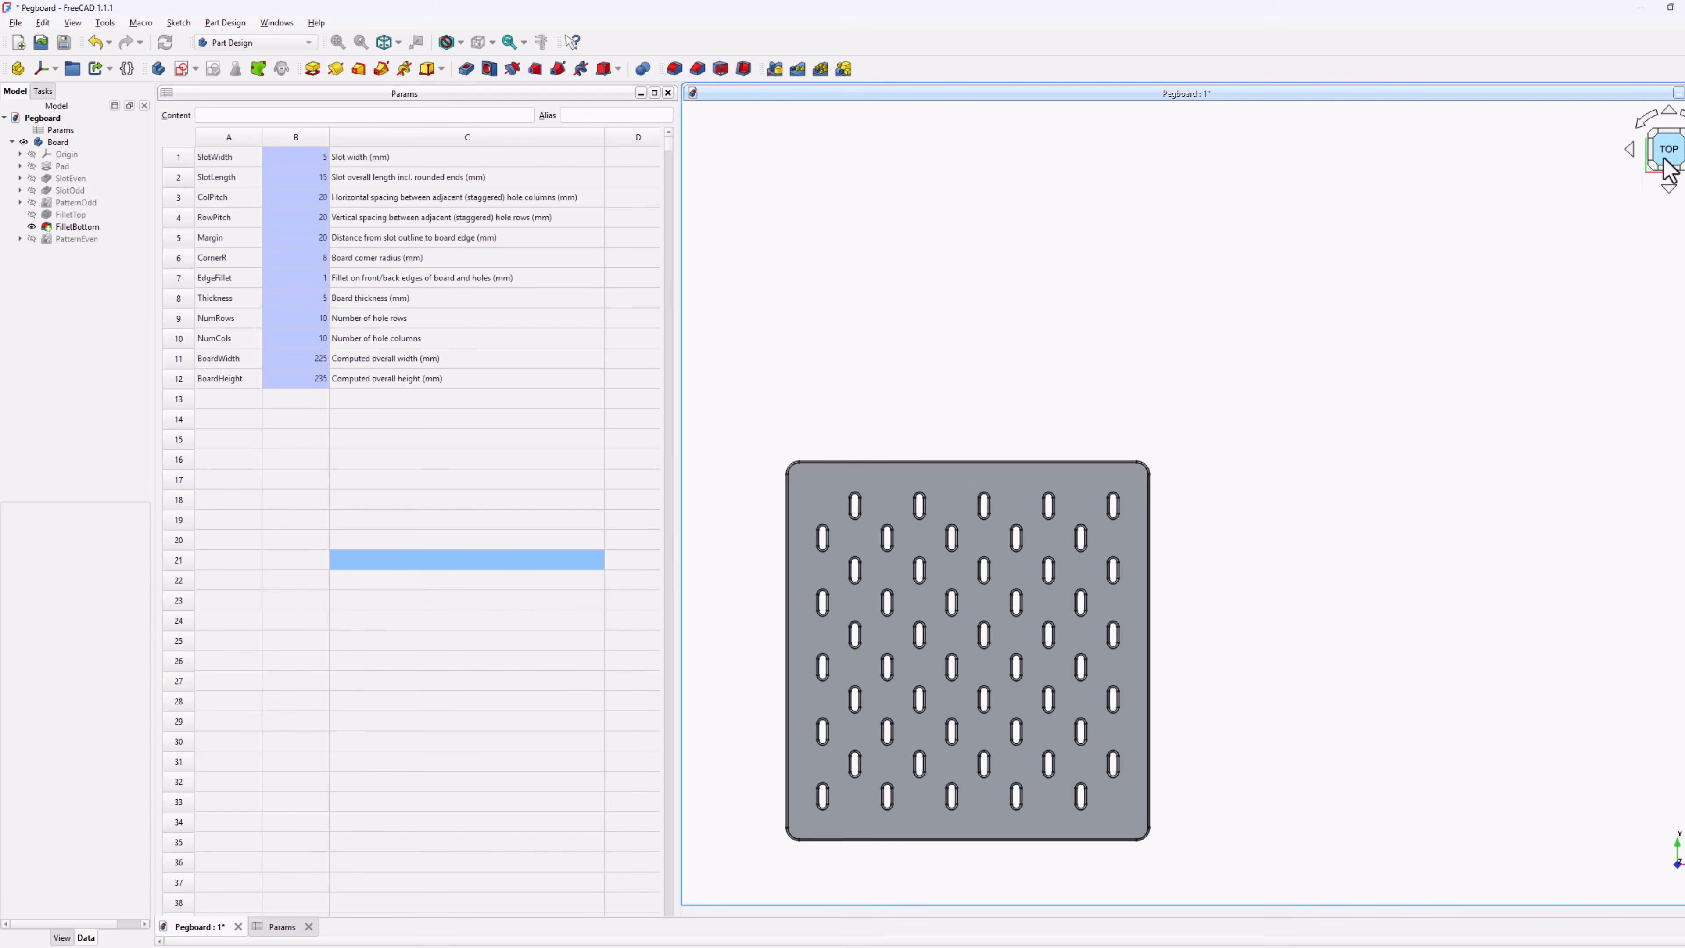
left_click(338, 42)
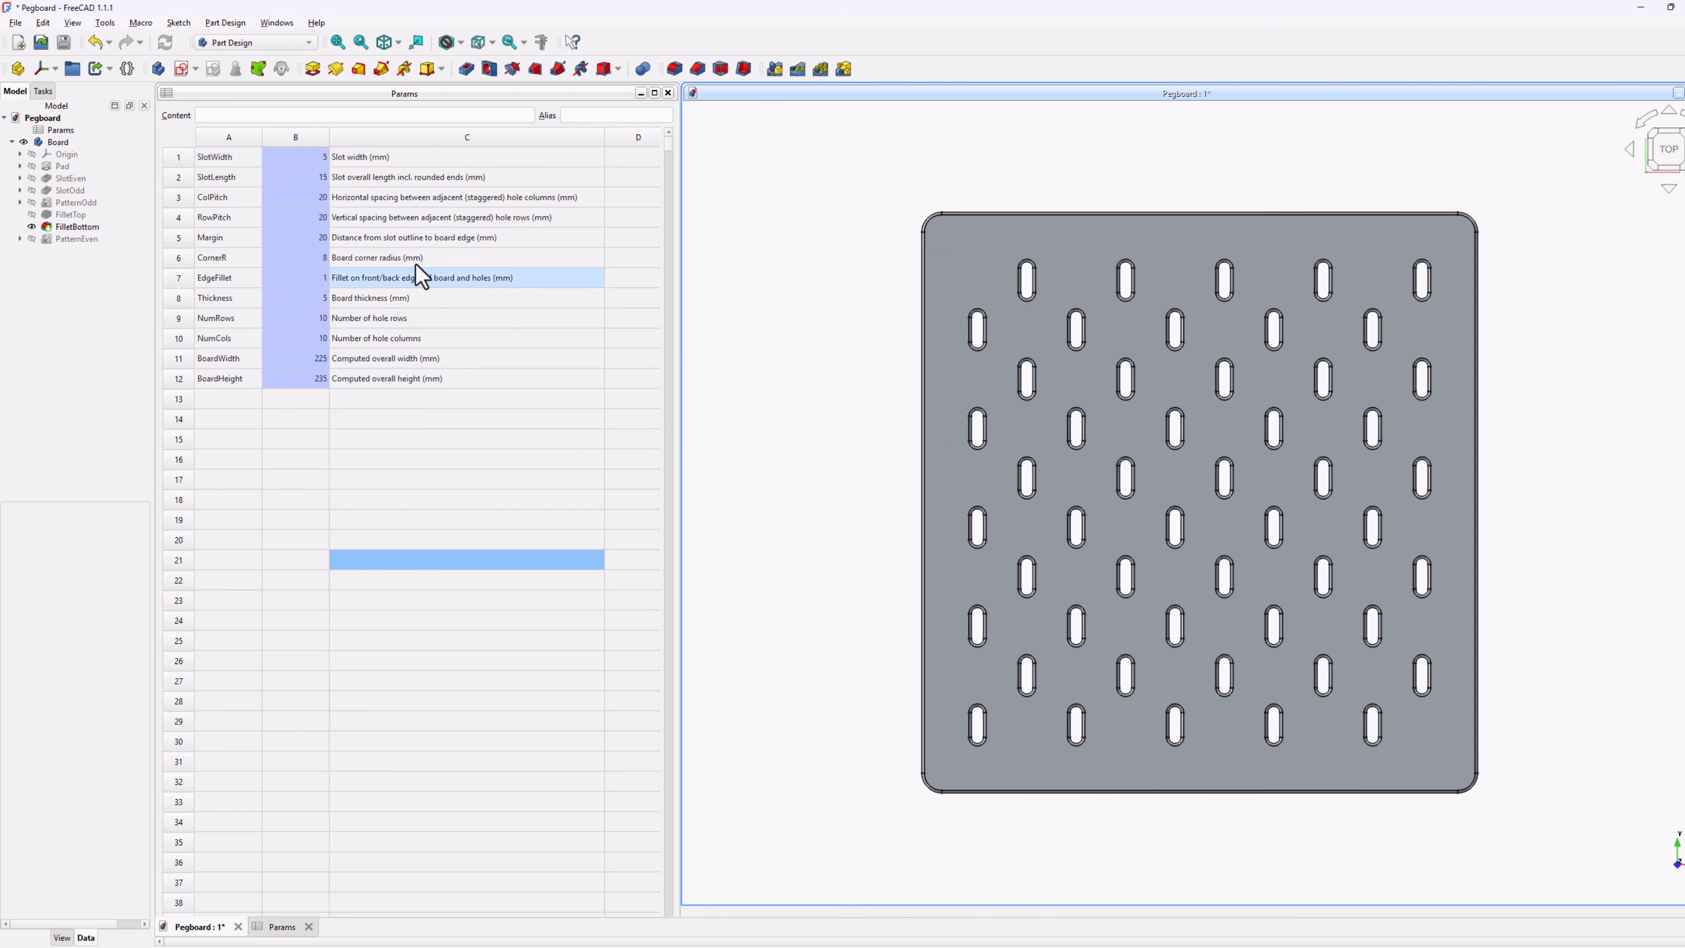
Set SlotWidth to 10 mm and SlotLength to 20 mm in the Params spreadsheet.
left_click(309, 162)
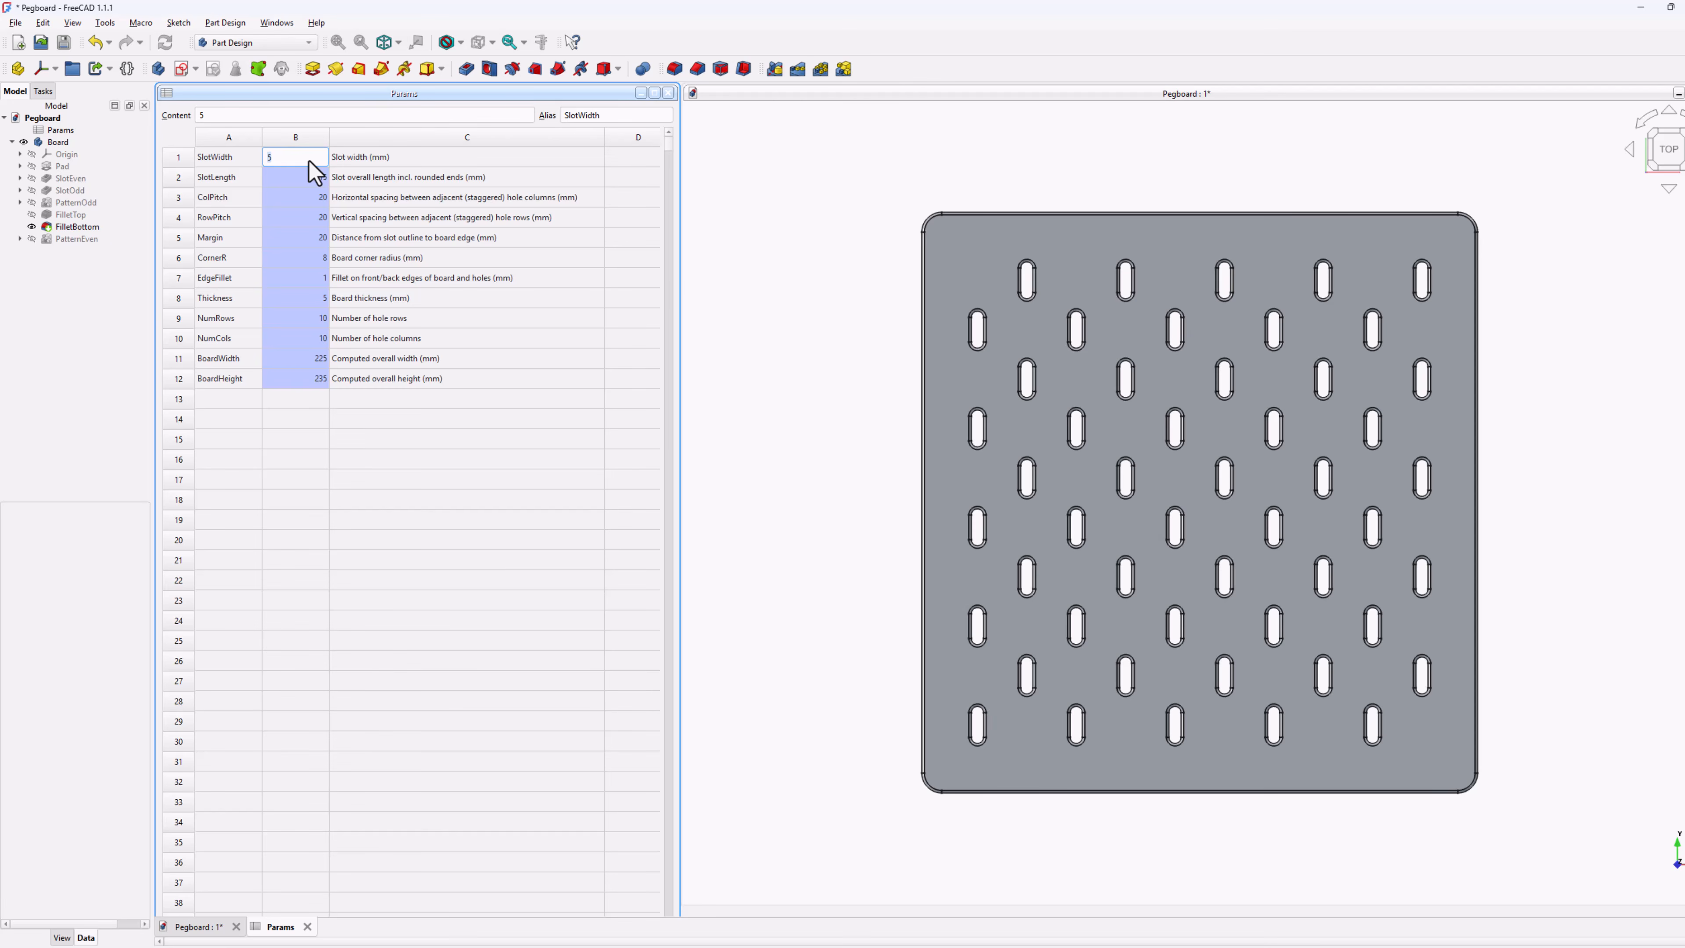
key("BackSpace")
type("10")
key("Return")
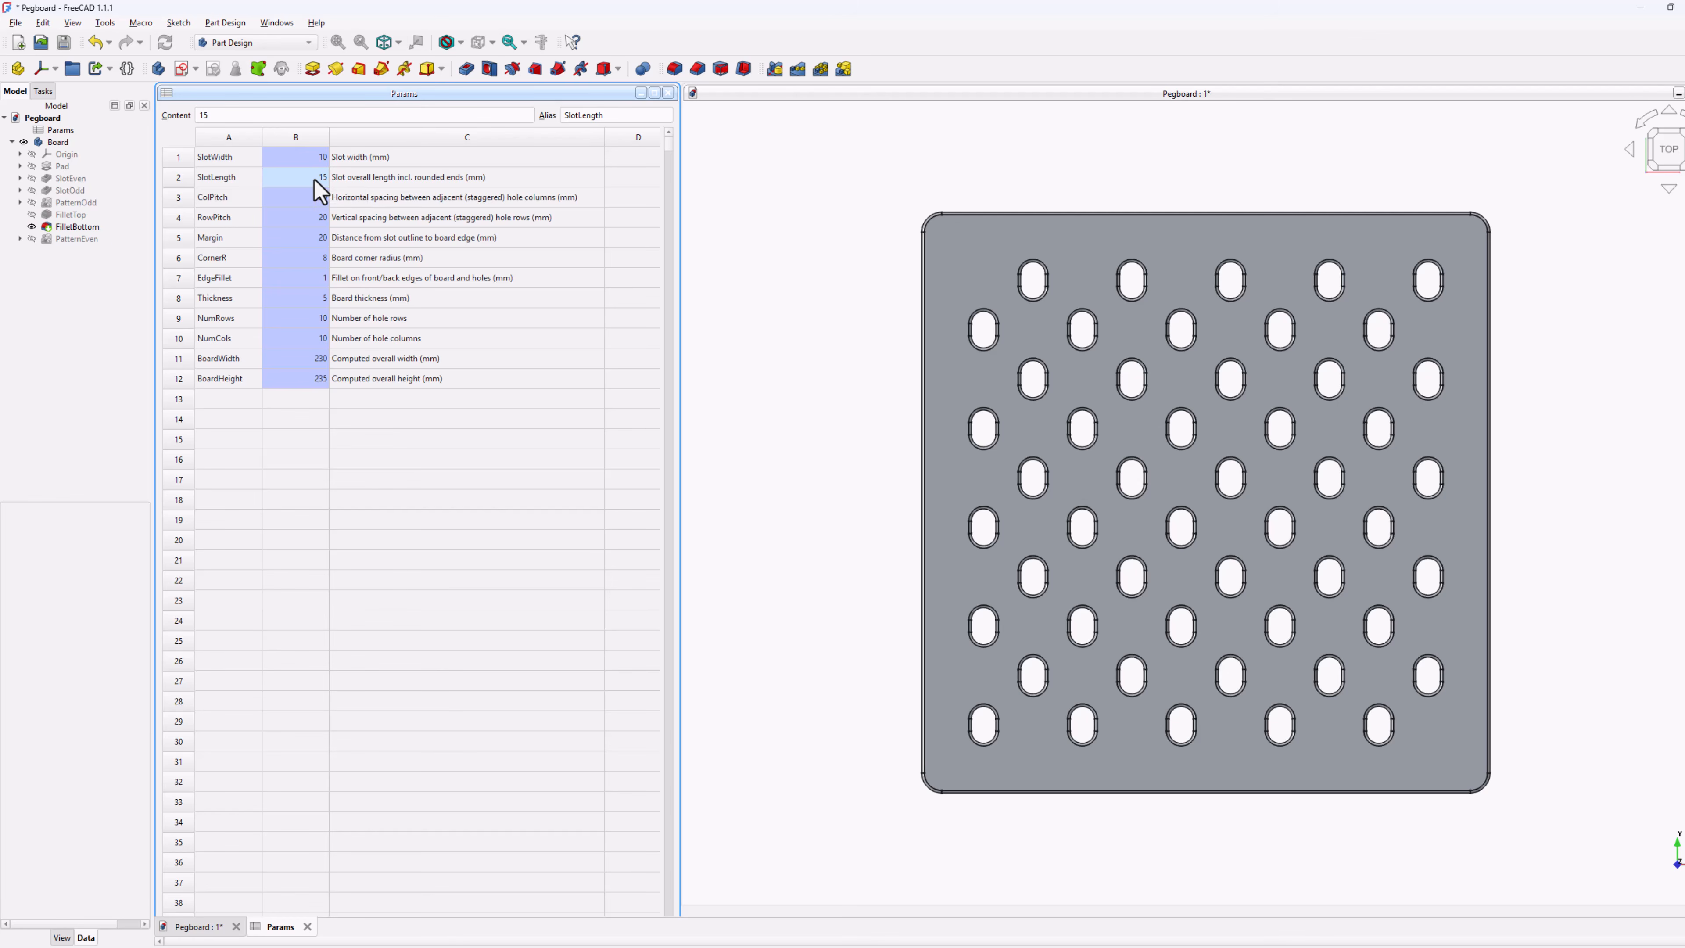
key("BackSpace")
key("BackSpace")
type("2")
key("Return")
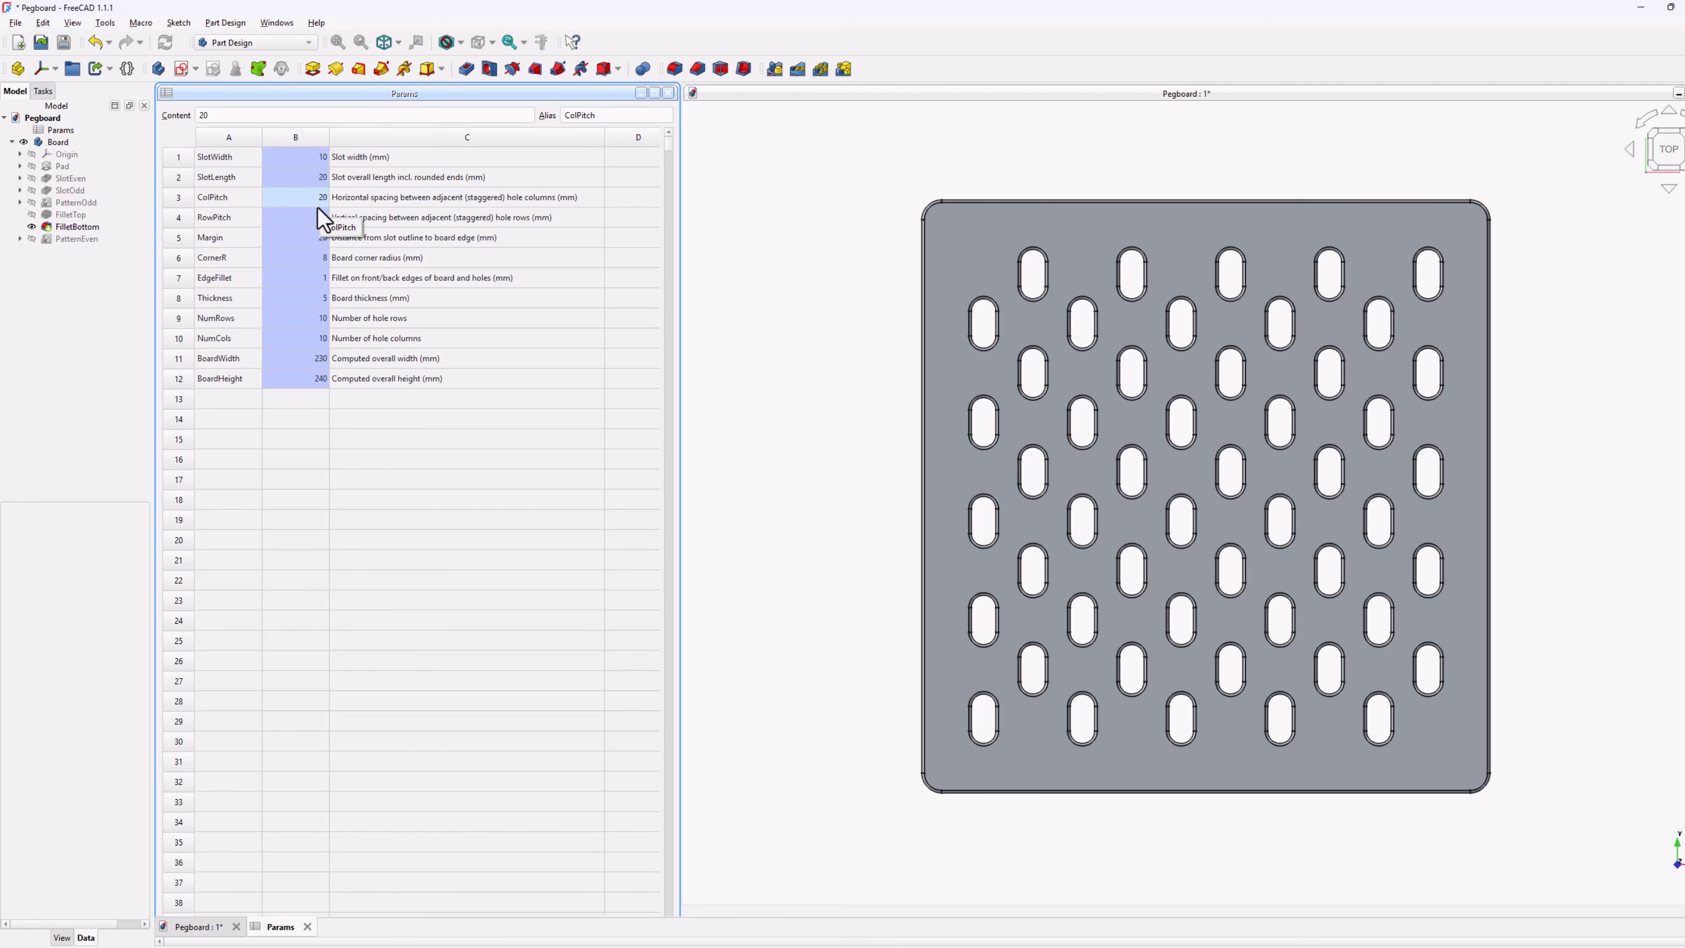
Undo the slot length change and set SlotWidth to 5 mm.
left_click(100, 43)
left_click(319, 161)
type("5")
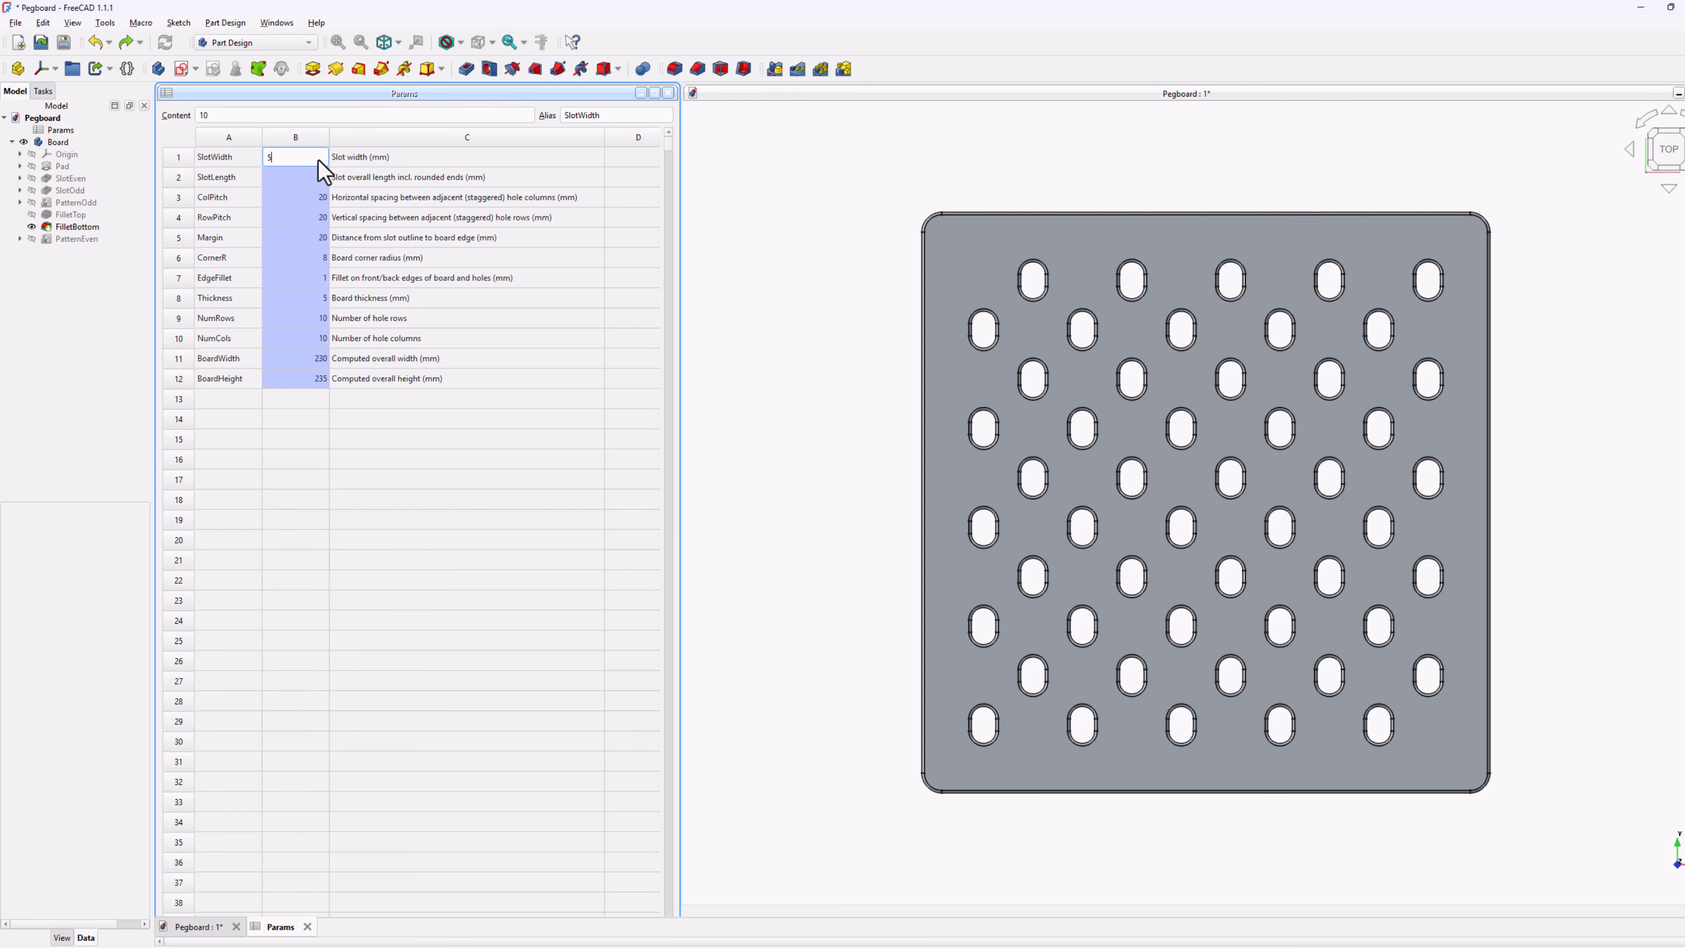
key("Return")
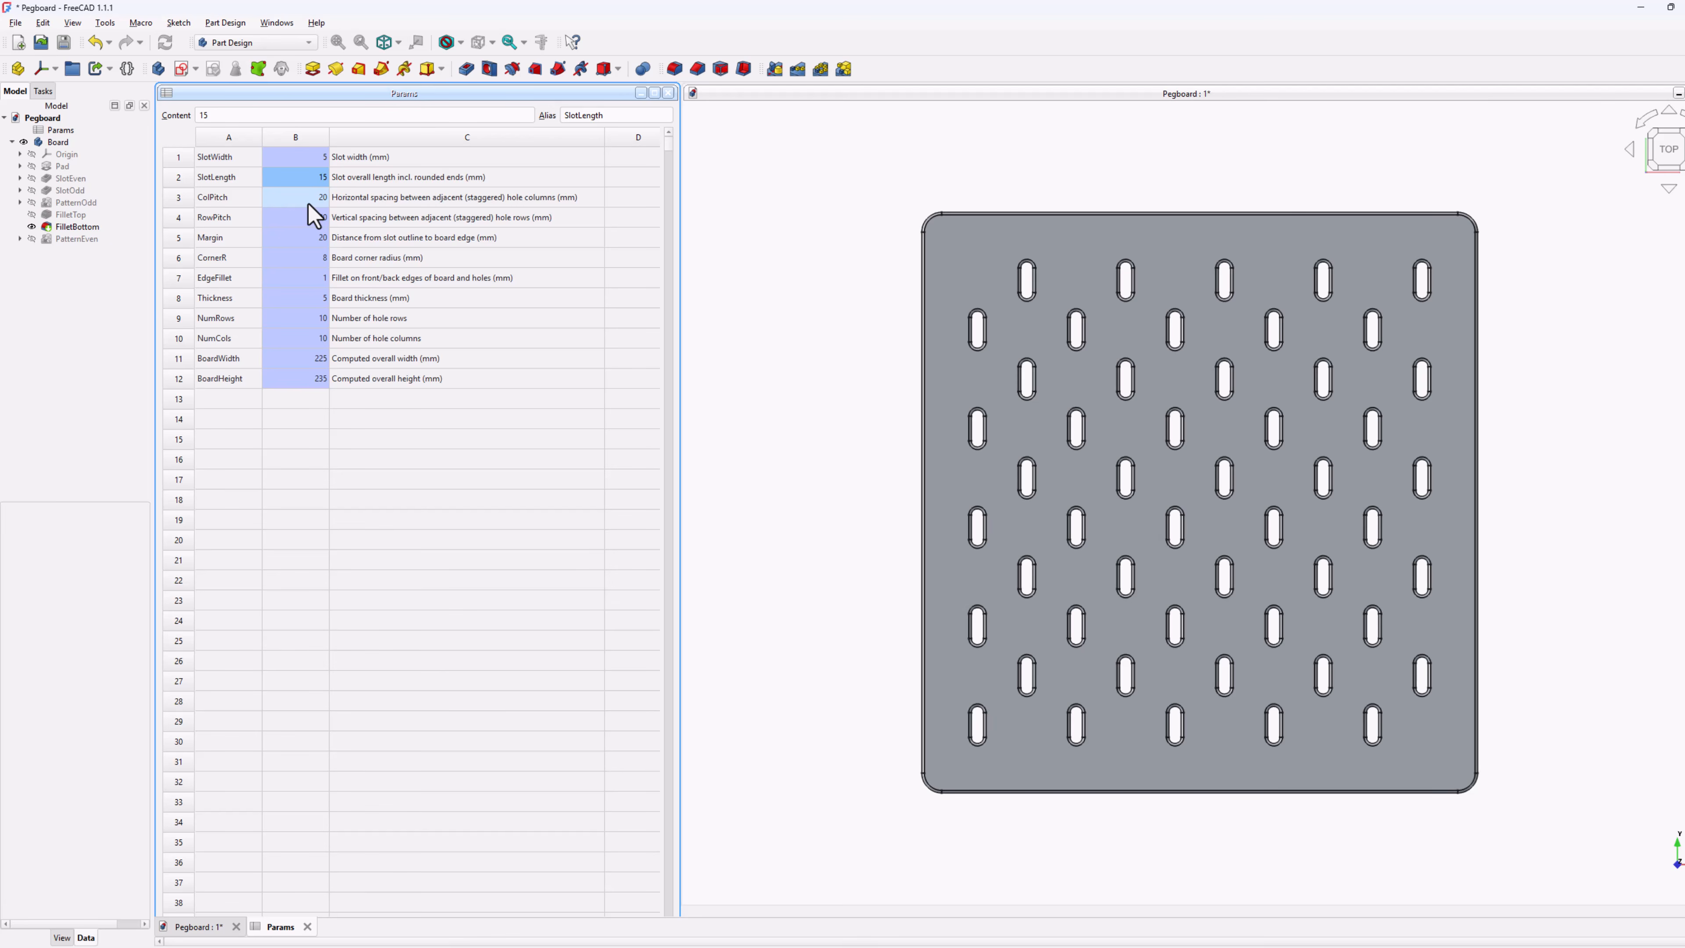
Set the ColPitch and RowPitch hole spacings to 10 mm each.
left_click(309, 199)
type("1")
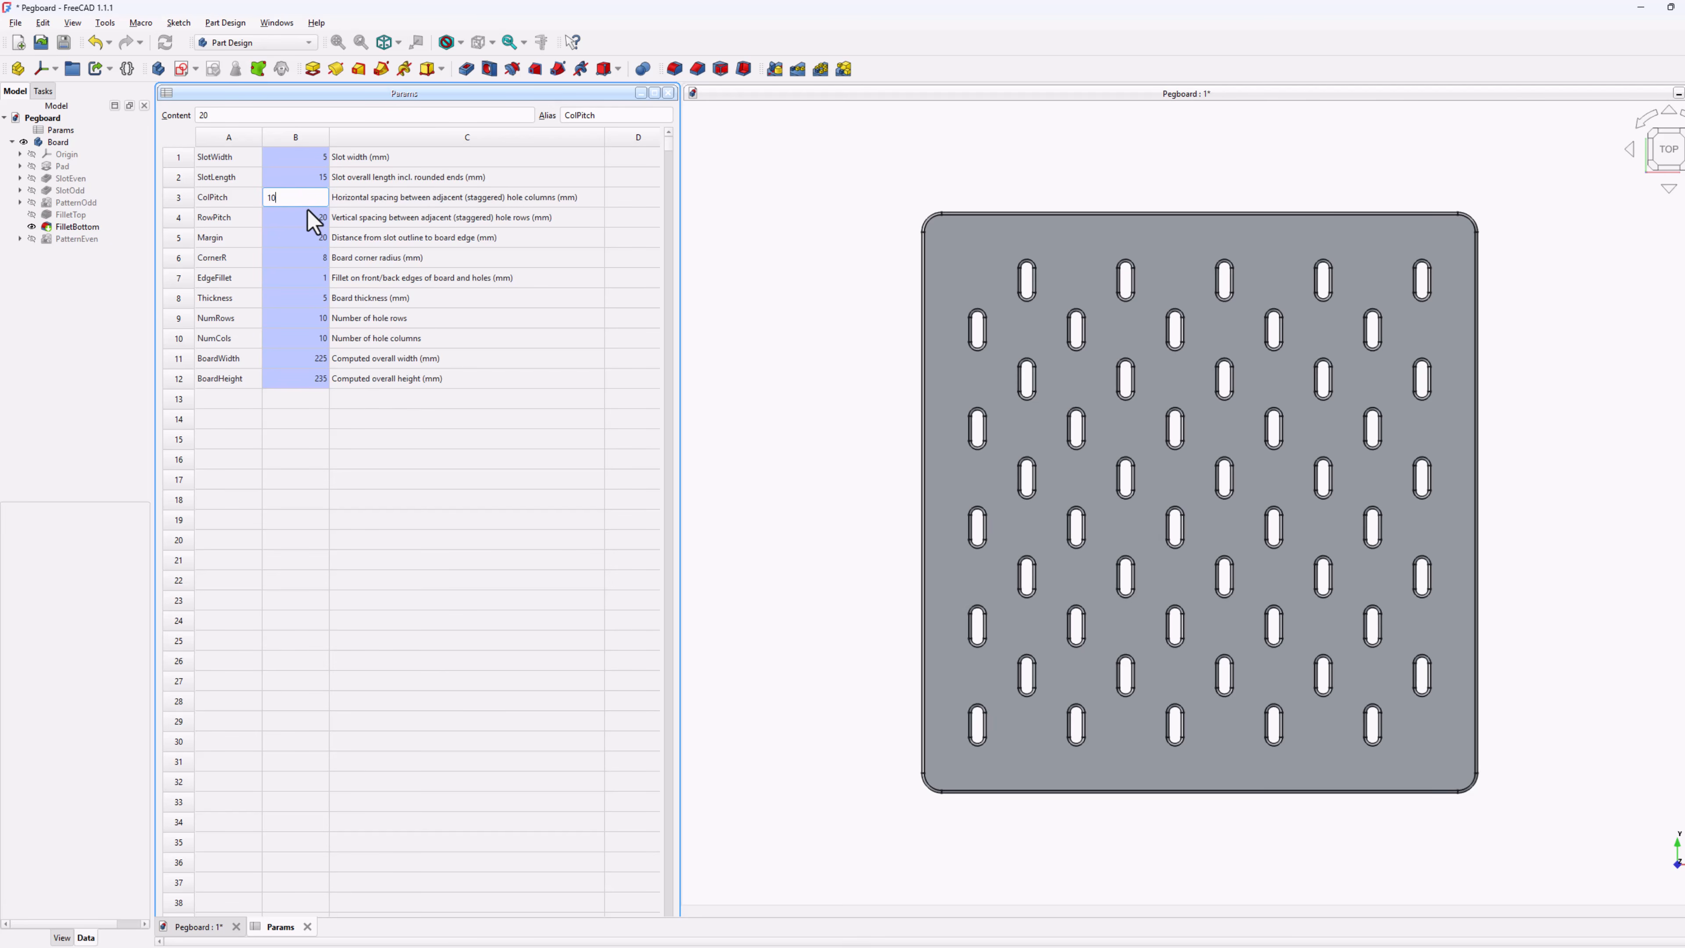
key("Return")
key("Return")
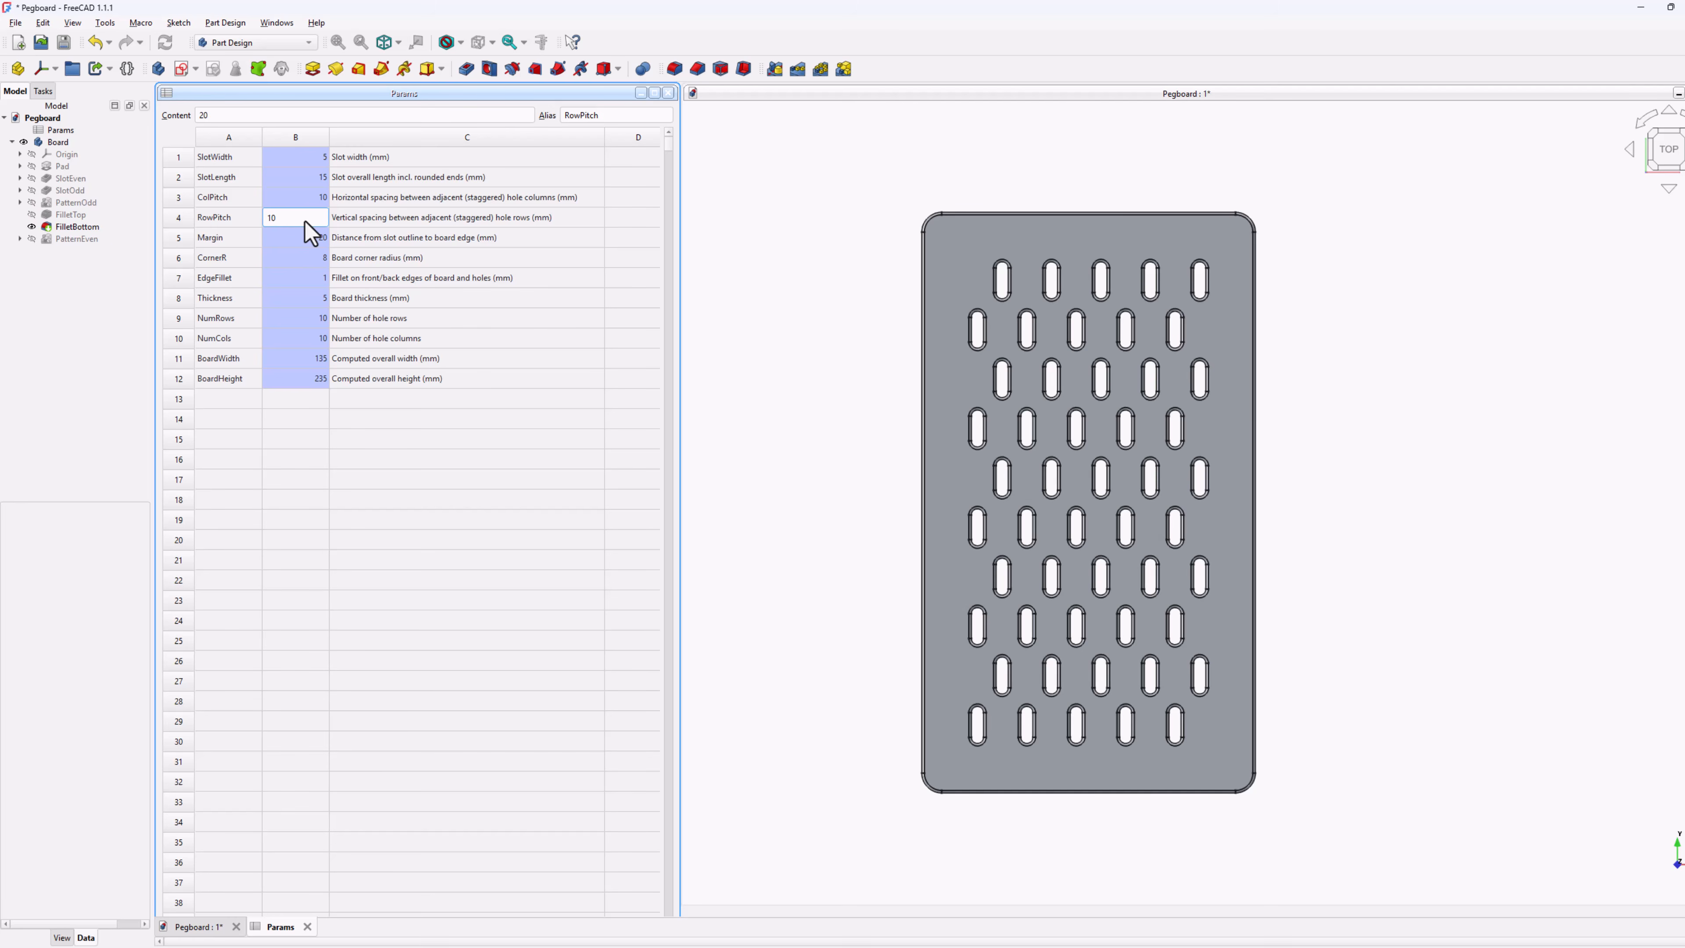
Restore the ColPitch and RowPitch hole spacings to 20 mm.
left_click(295, 203)
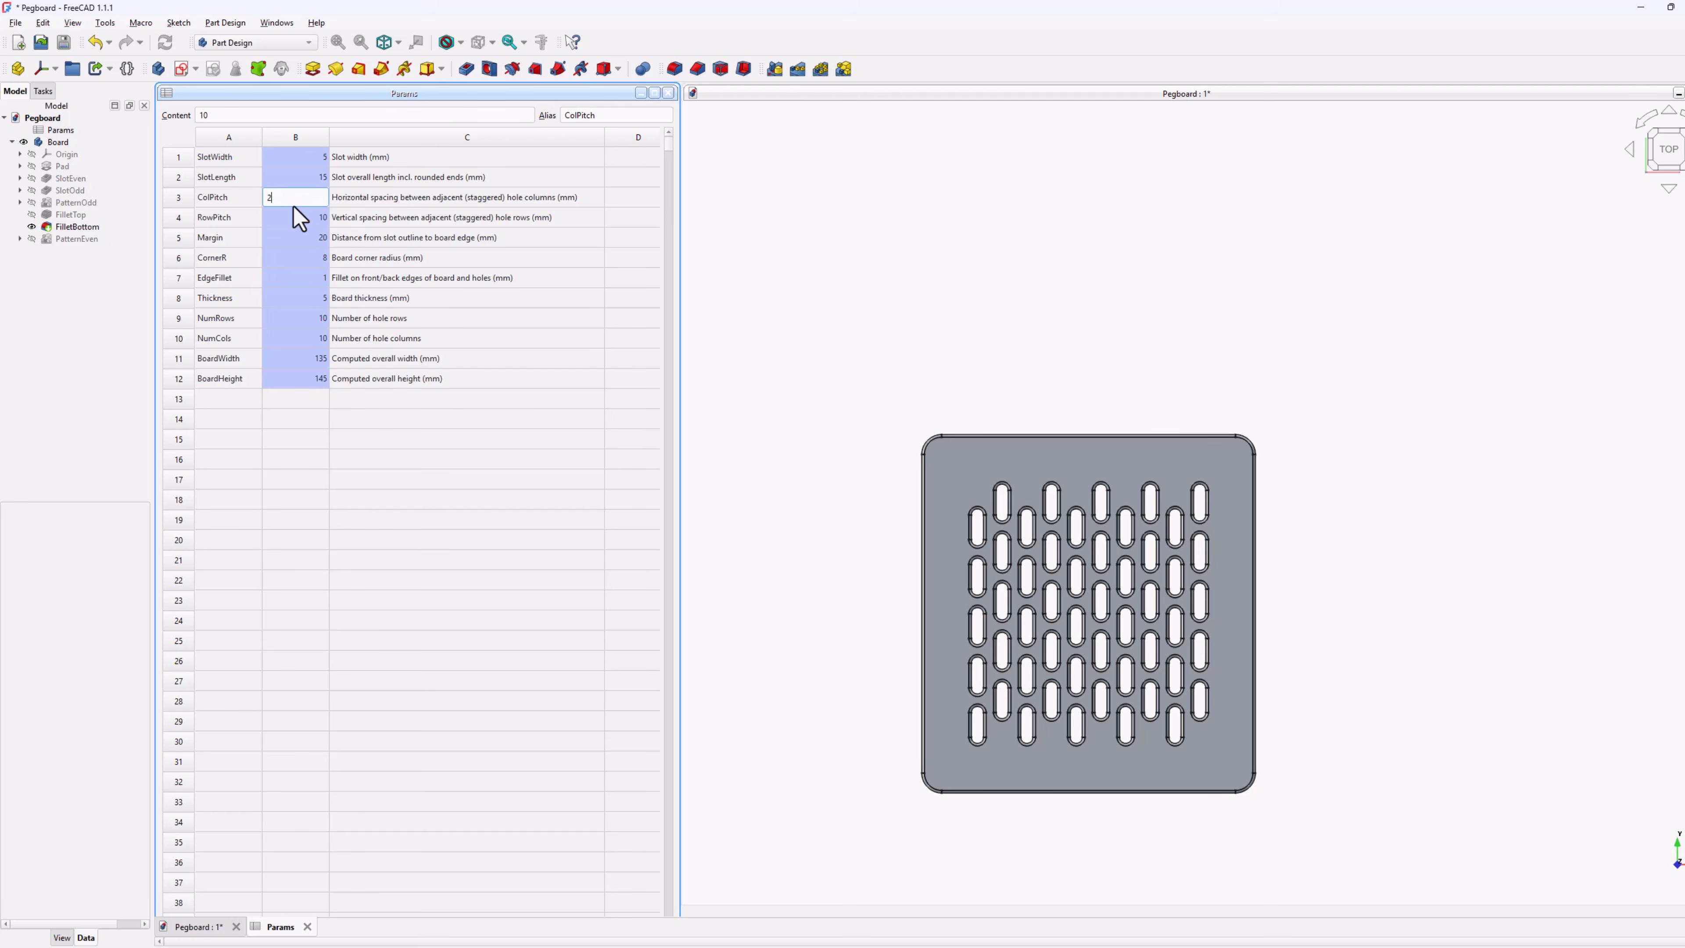
left_click(300, 219)
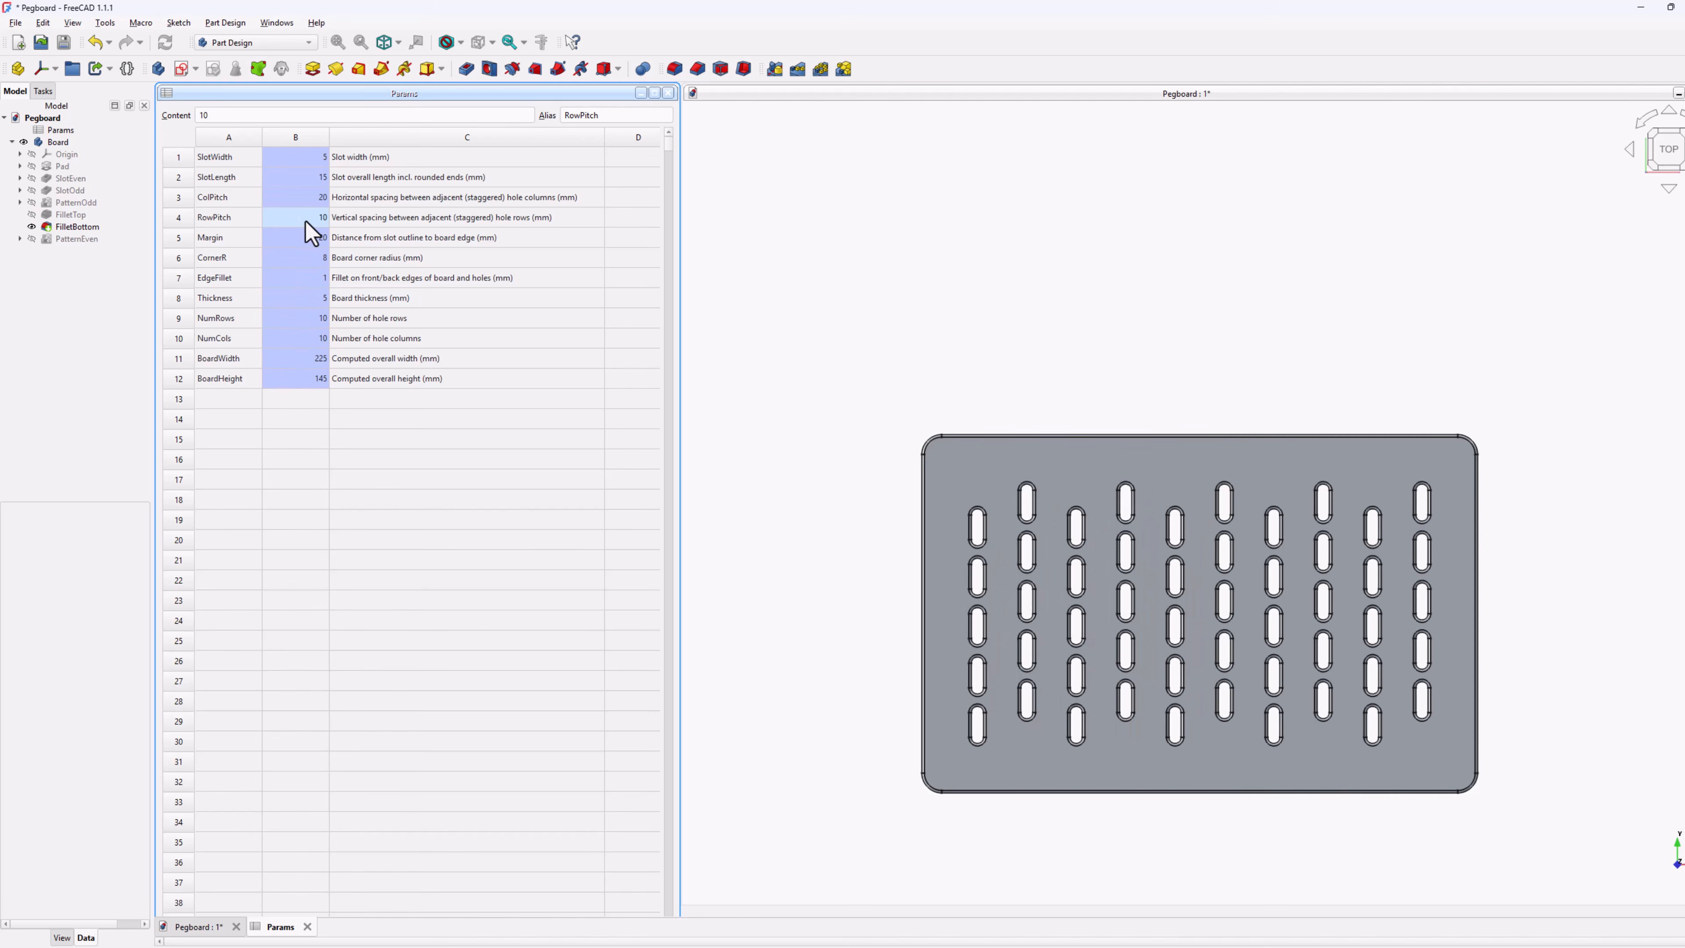
type("20")
key("Return")
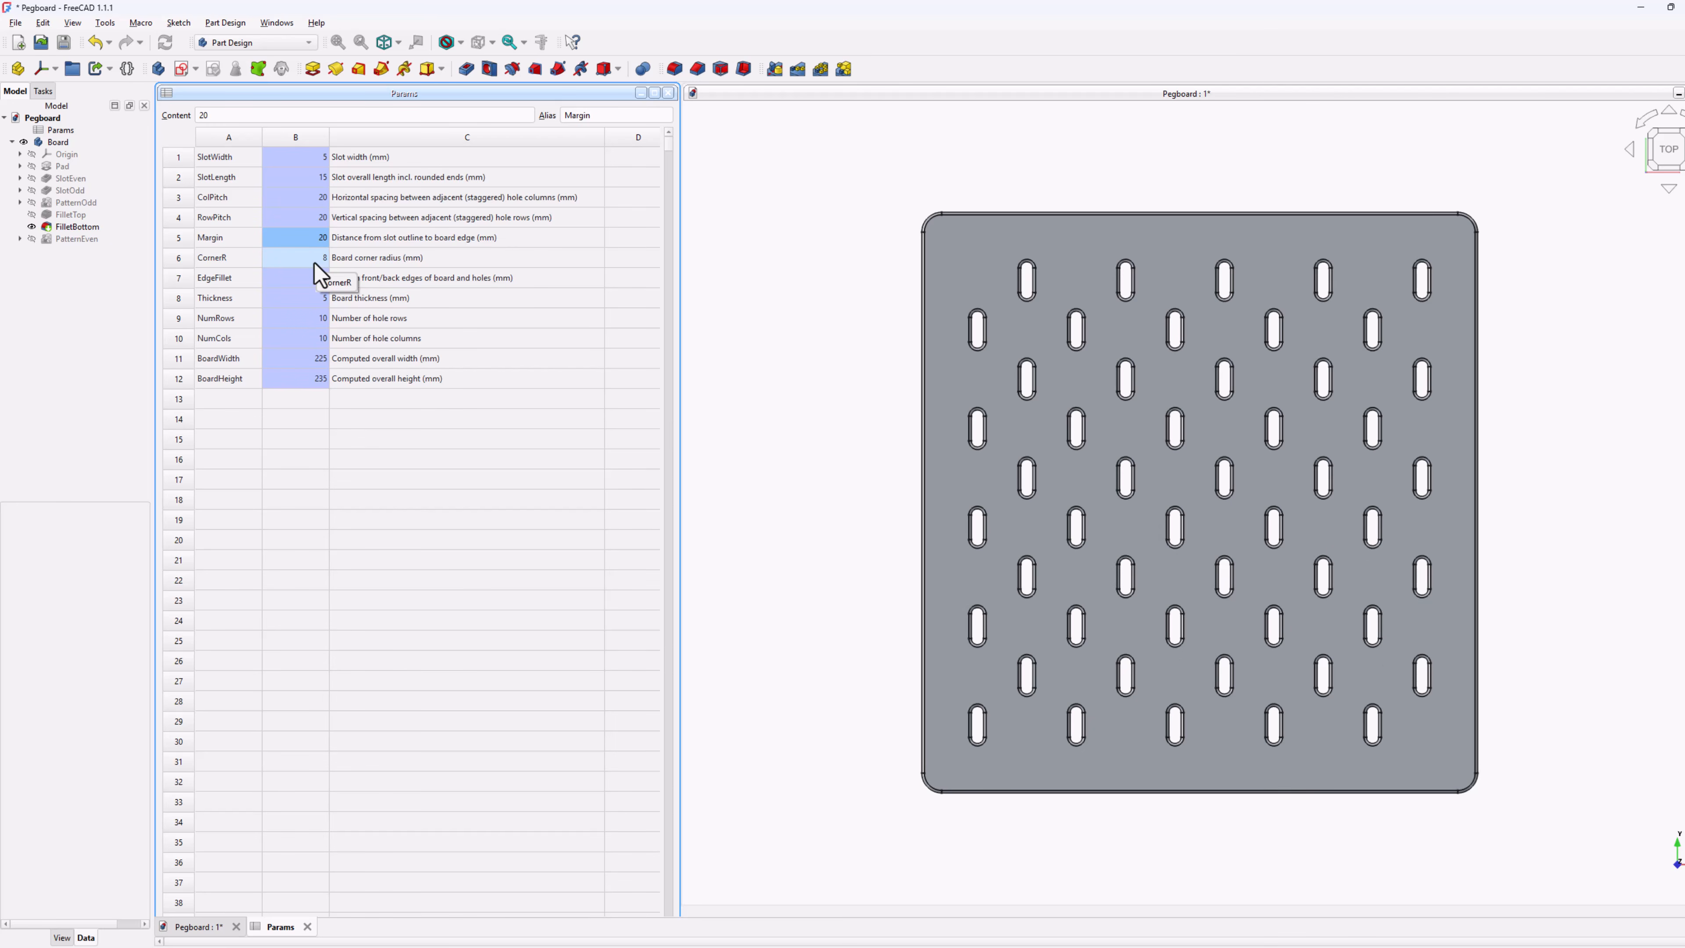
Set the board's corner radius parameter CornerR to 20 mm.
left_click(317, 262)
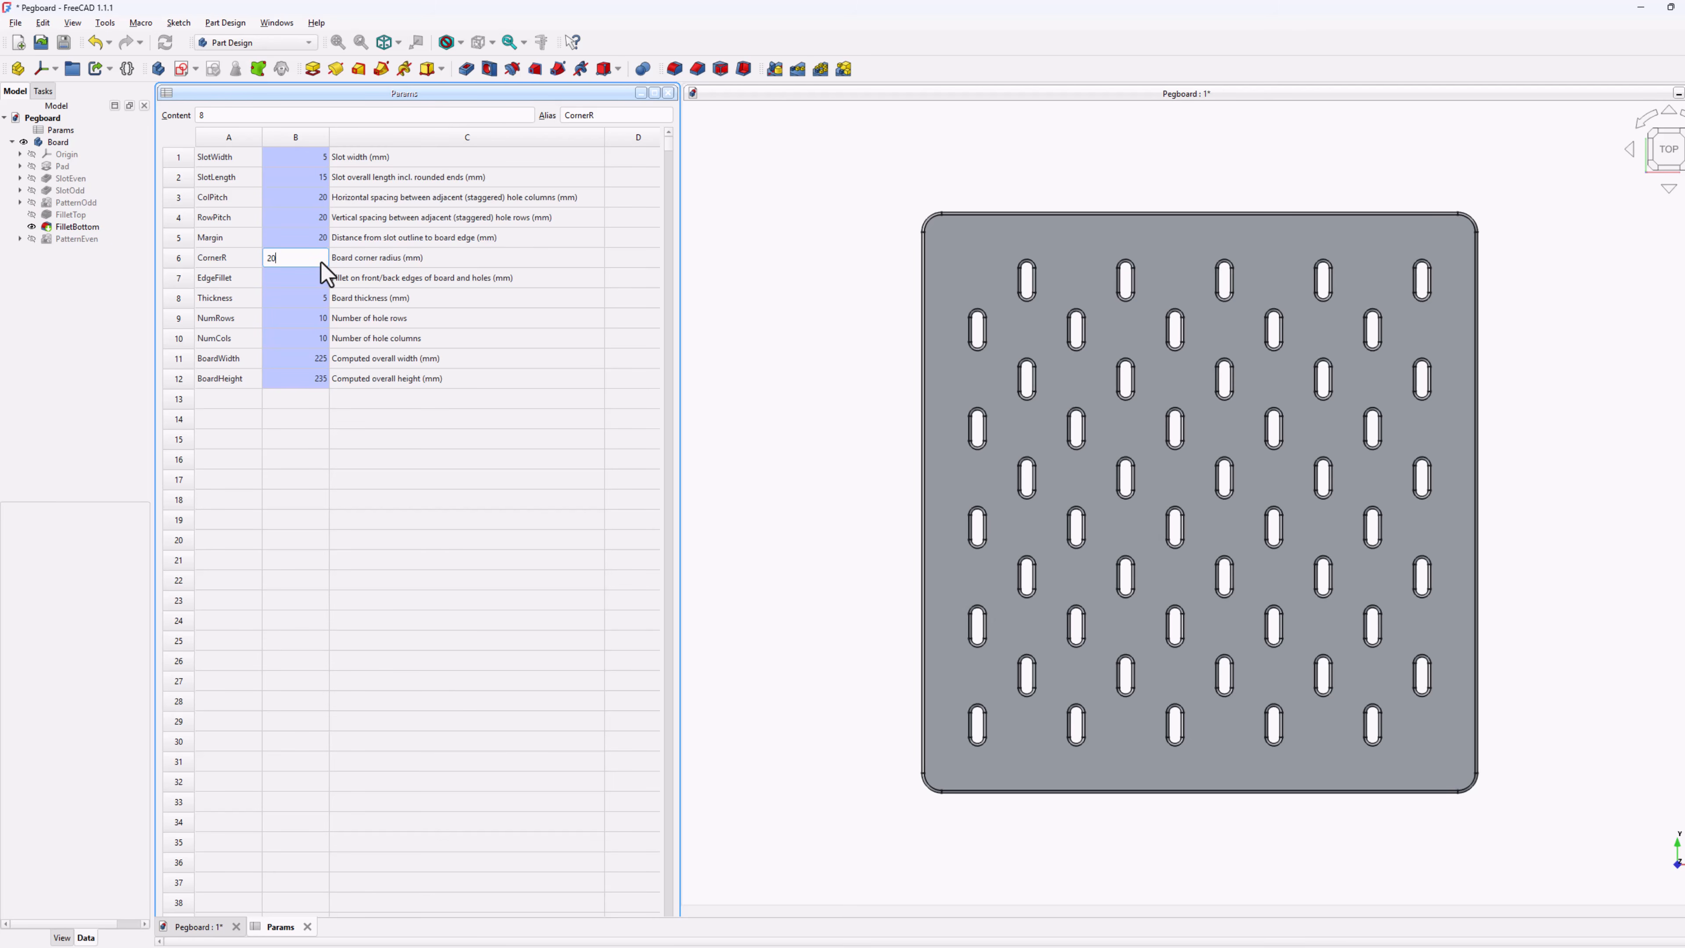
type("20")
key("Return")
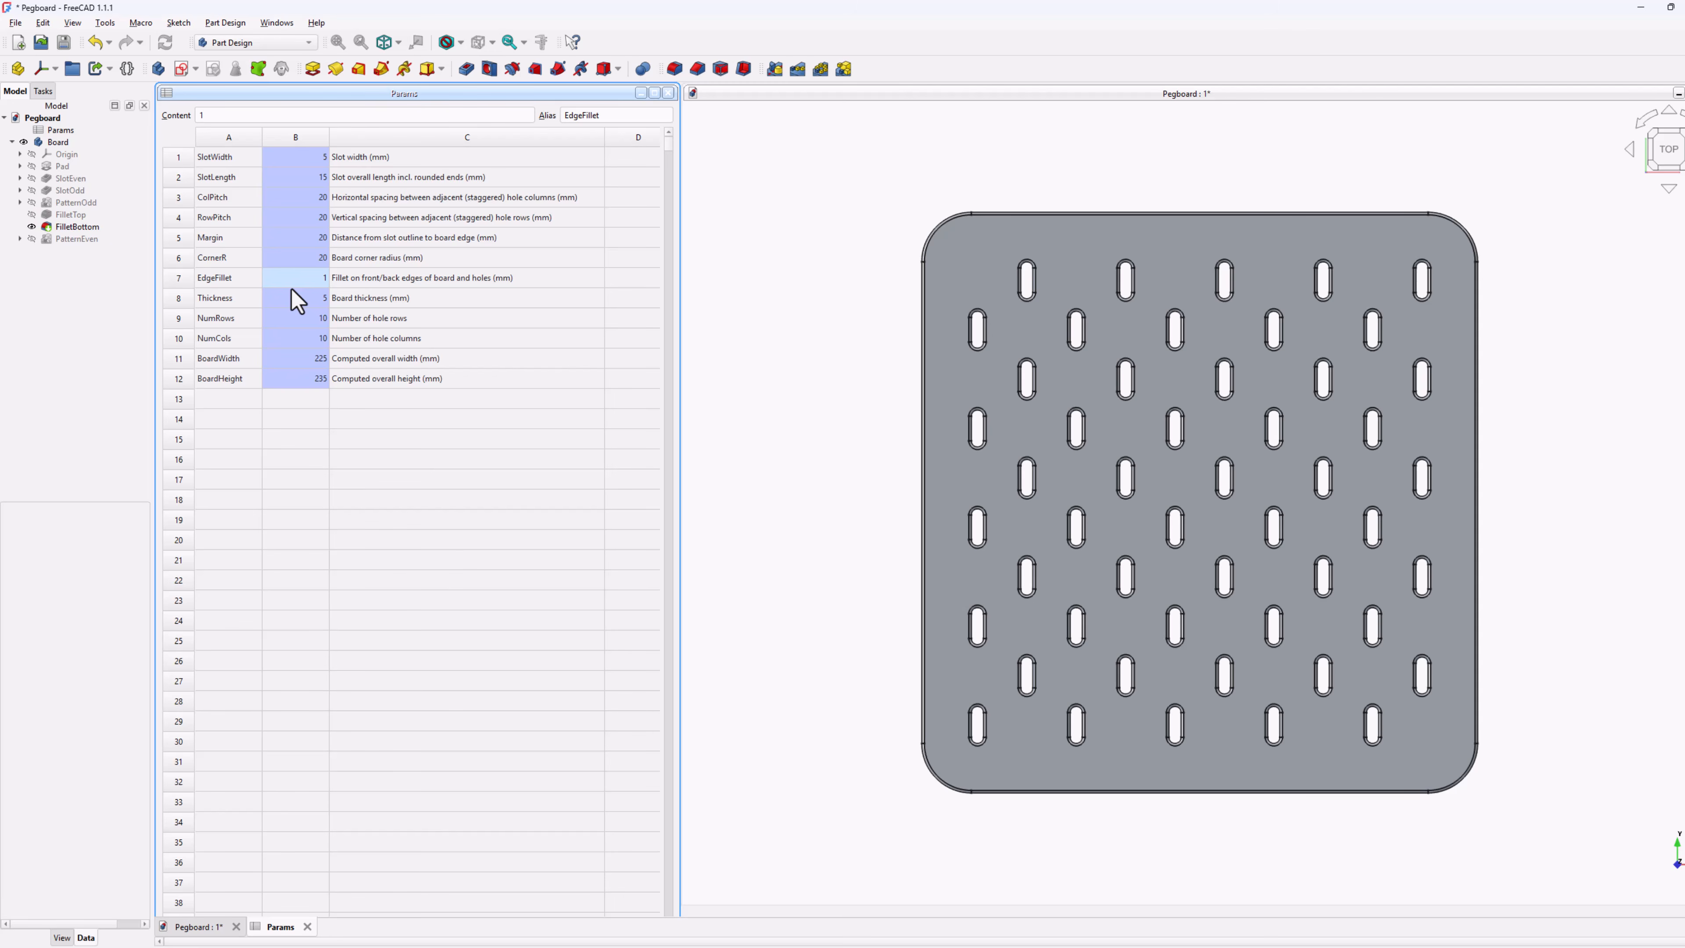
Set the board's corner radius parameter CornerR to 8 mm.
left_click(316, 261)
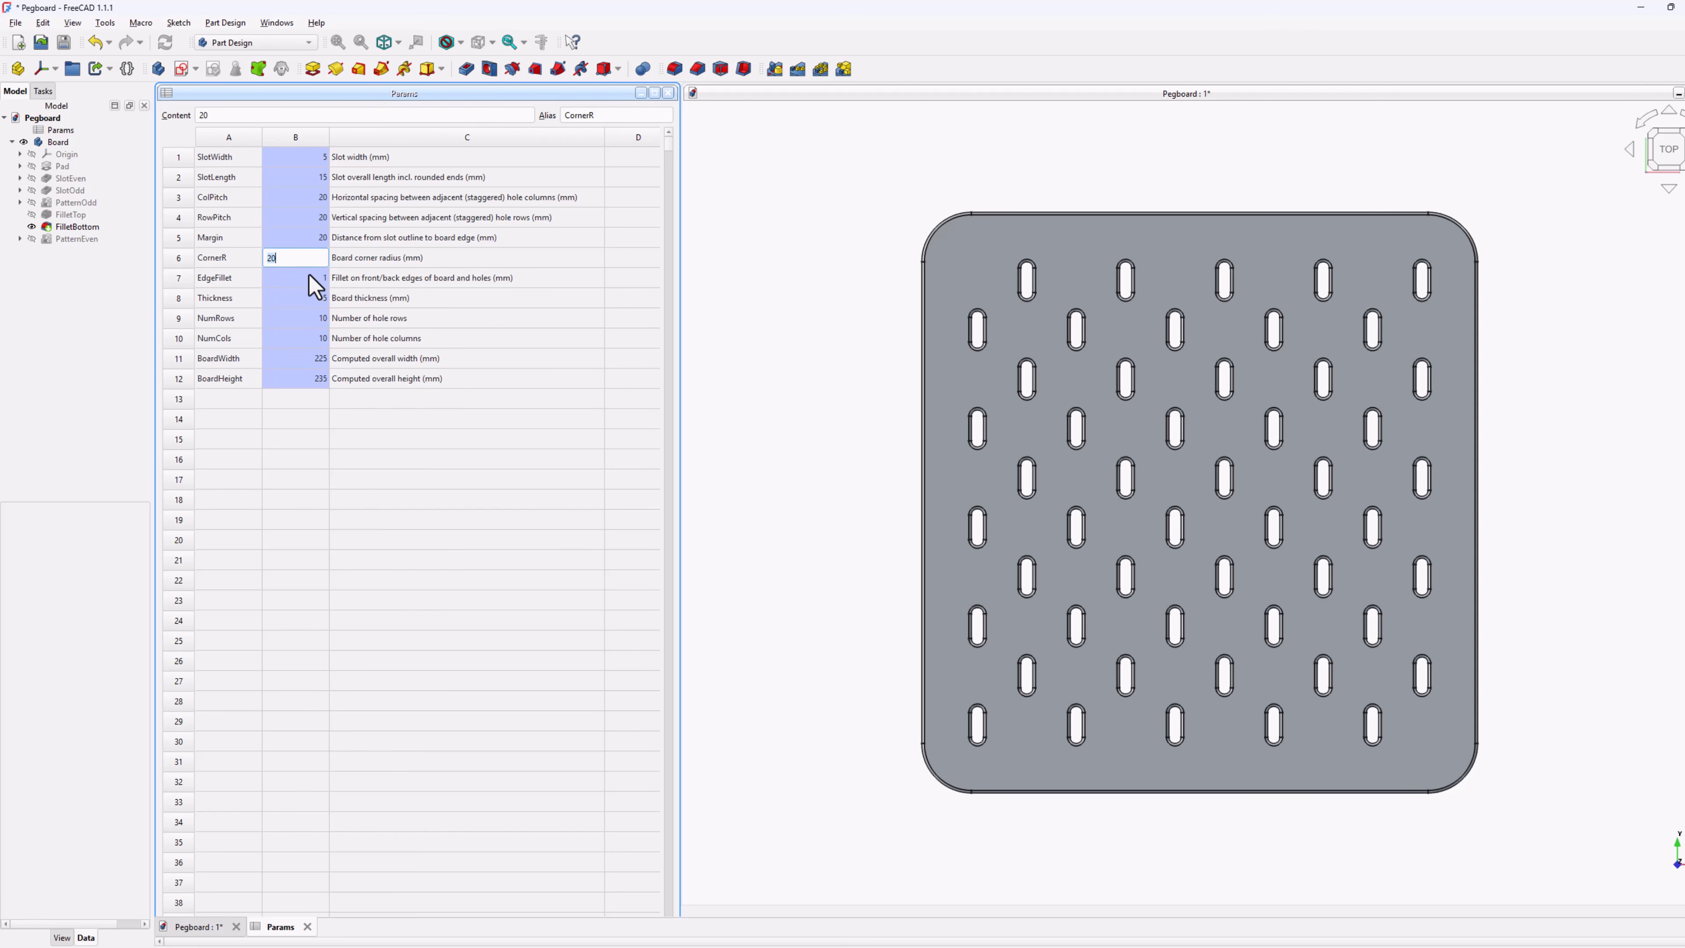
type("8")
key("Return")
Set the EdgeFillet parameter for the front and back edges of the board and holes to 2 mm.
left_click(310, 282)
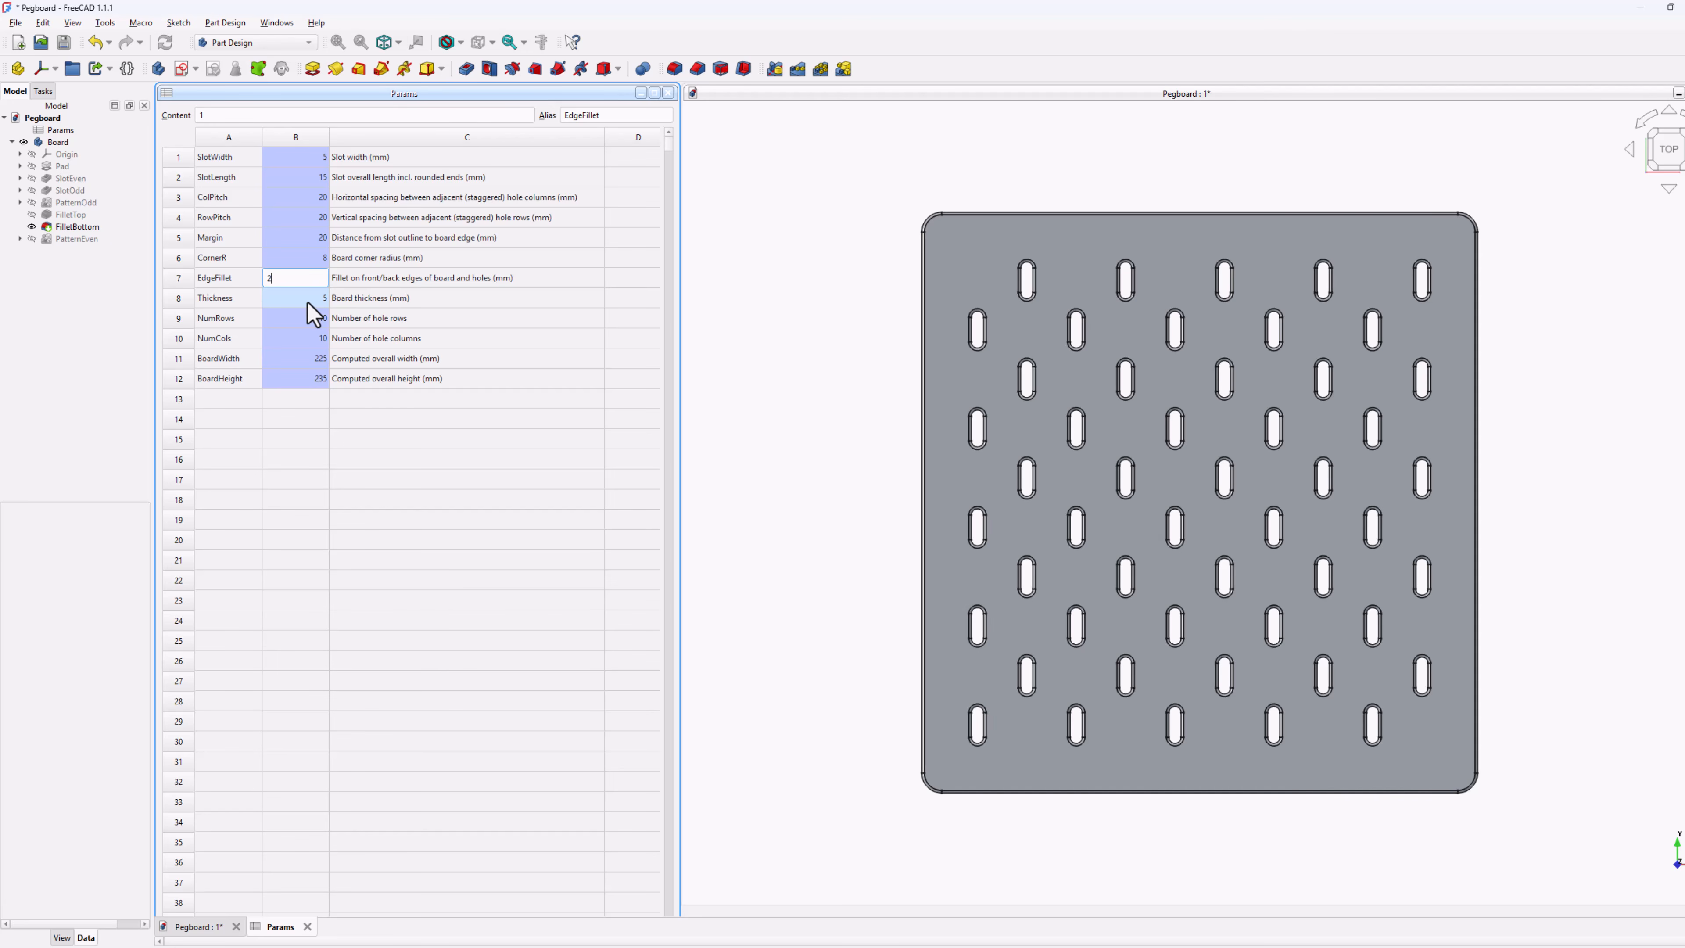
key("Return")
middle_click_drag(995, 883, 439, 373)
double_click(312, 304)
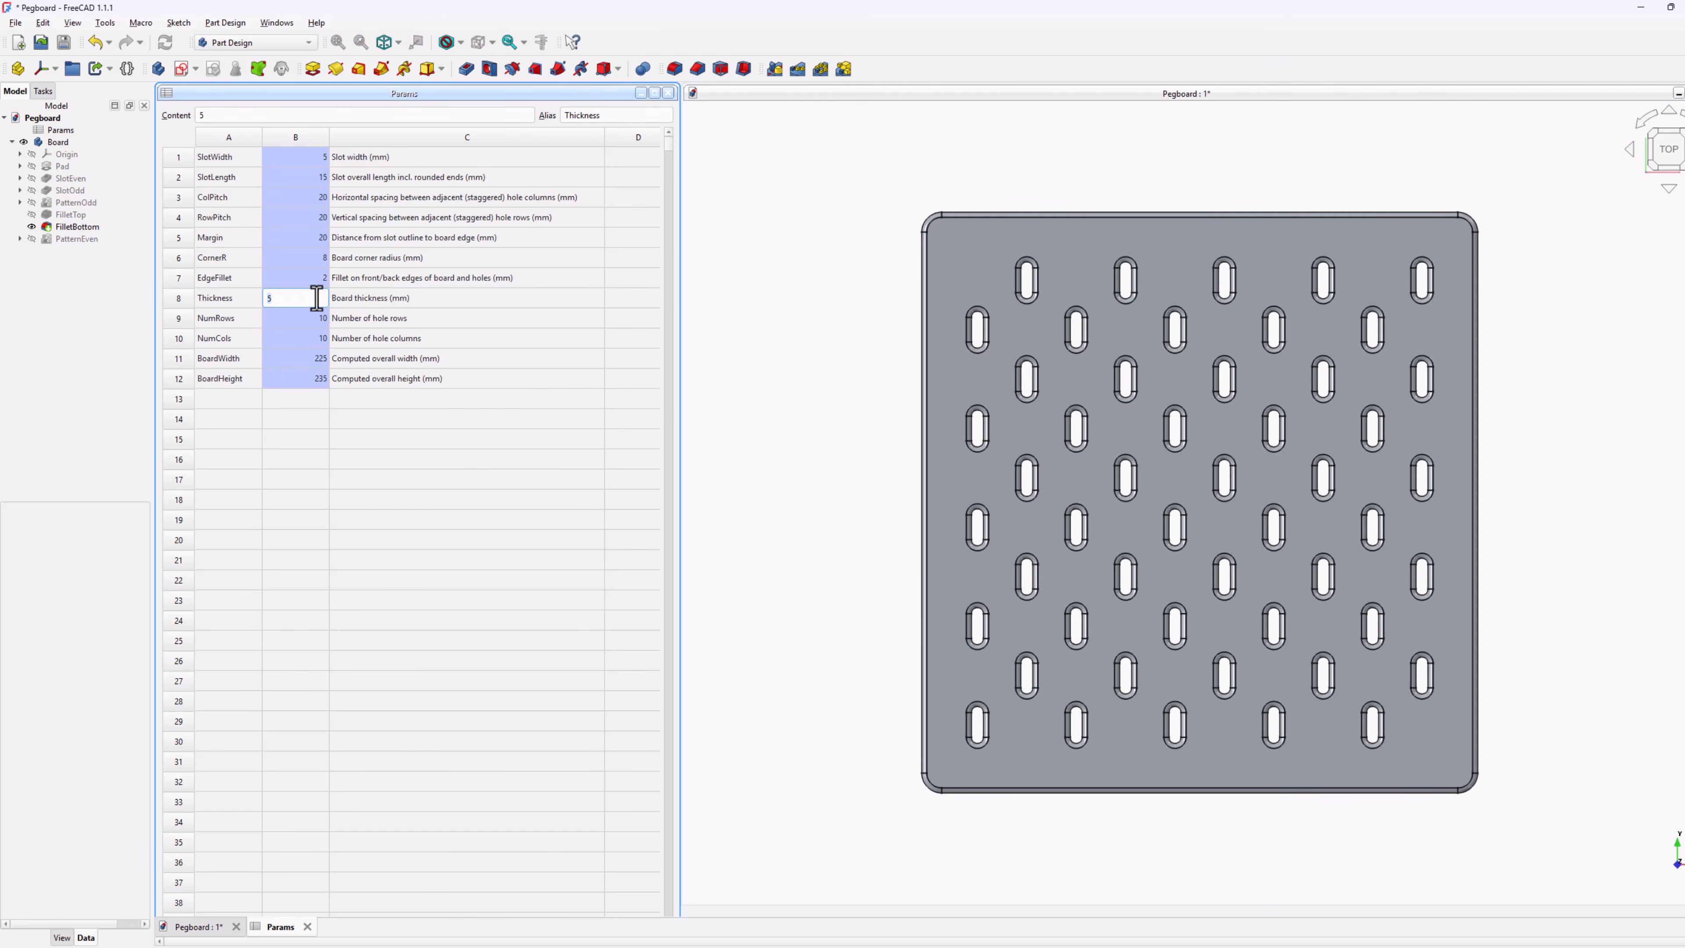
Restore the EdgeFillet parameter to 1 mm.
double_click(299, 278)
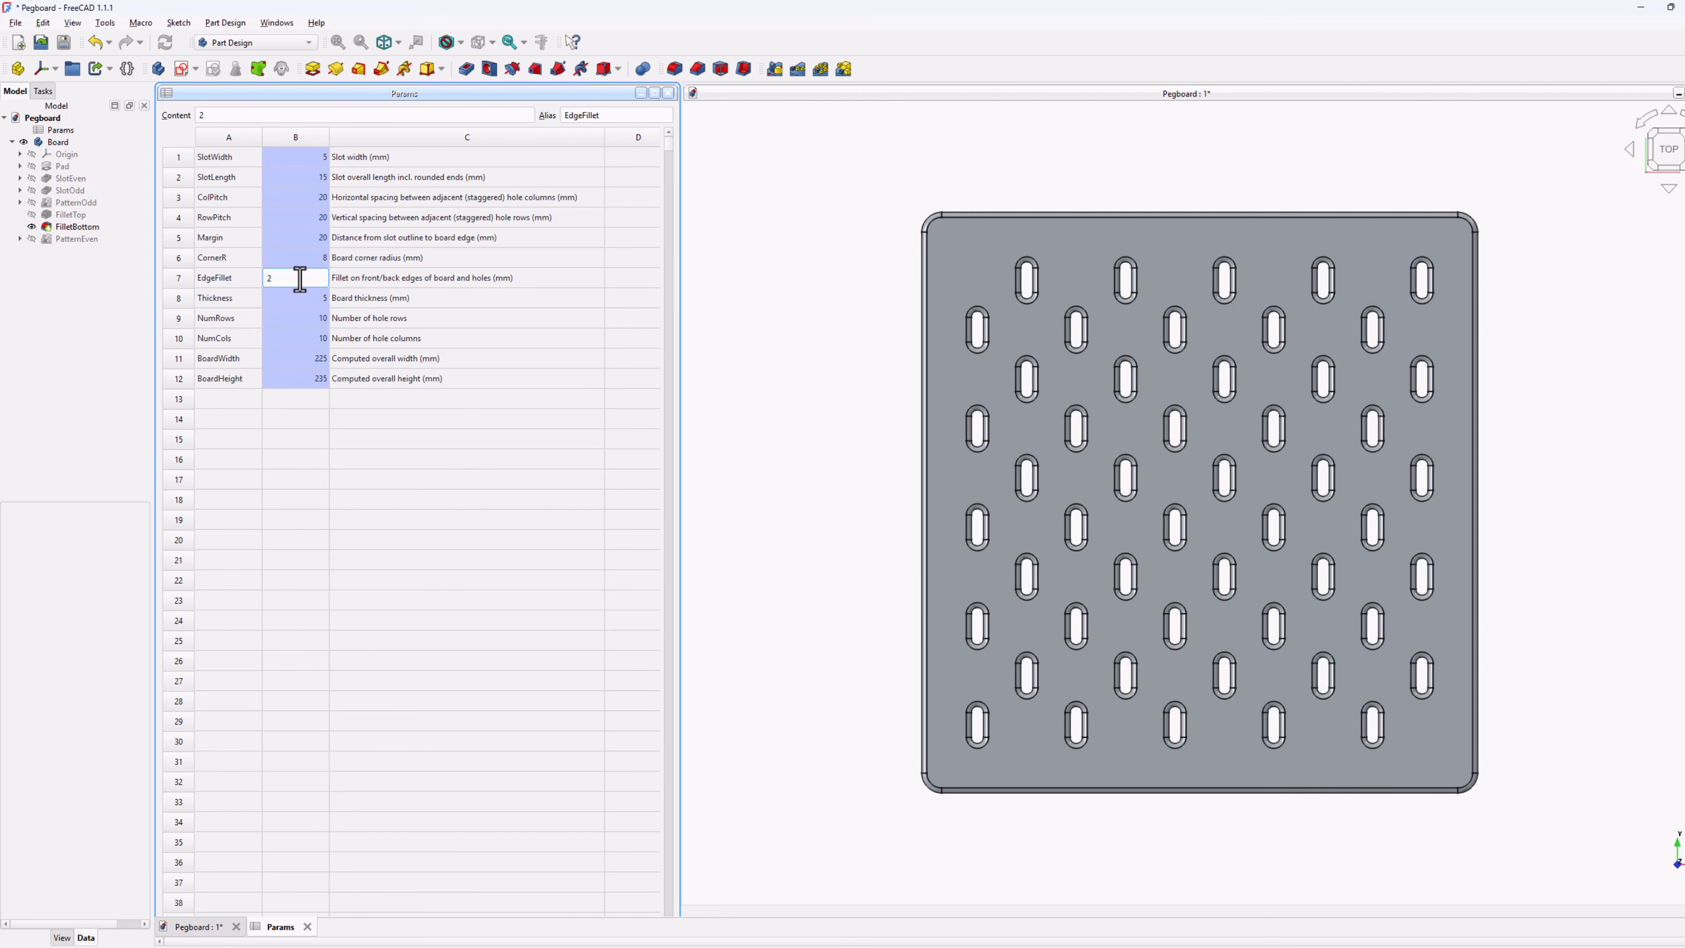
key("BackSpace")
type("1")
key("Return")
mouse_move(853, 486)
middle_mouse_down()
mouse_move(1174, 505)
mouse_move(860, 479)
middle_mouse_up()
Try a board Thickness of 20 mm in the parameter spreadsheet and inspect the pegboard from an angle.
left_click(295, 297)
type("20")
key("Return")
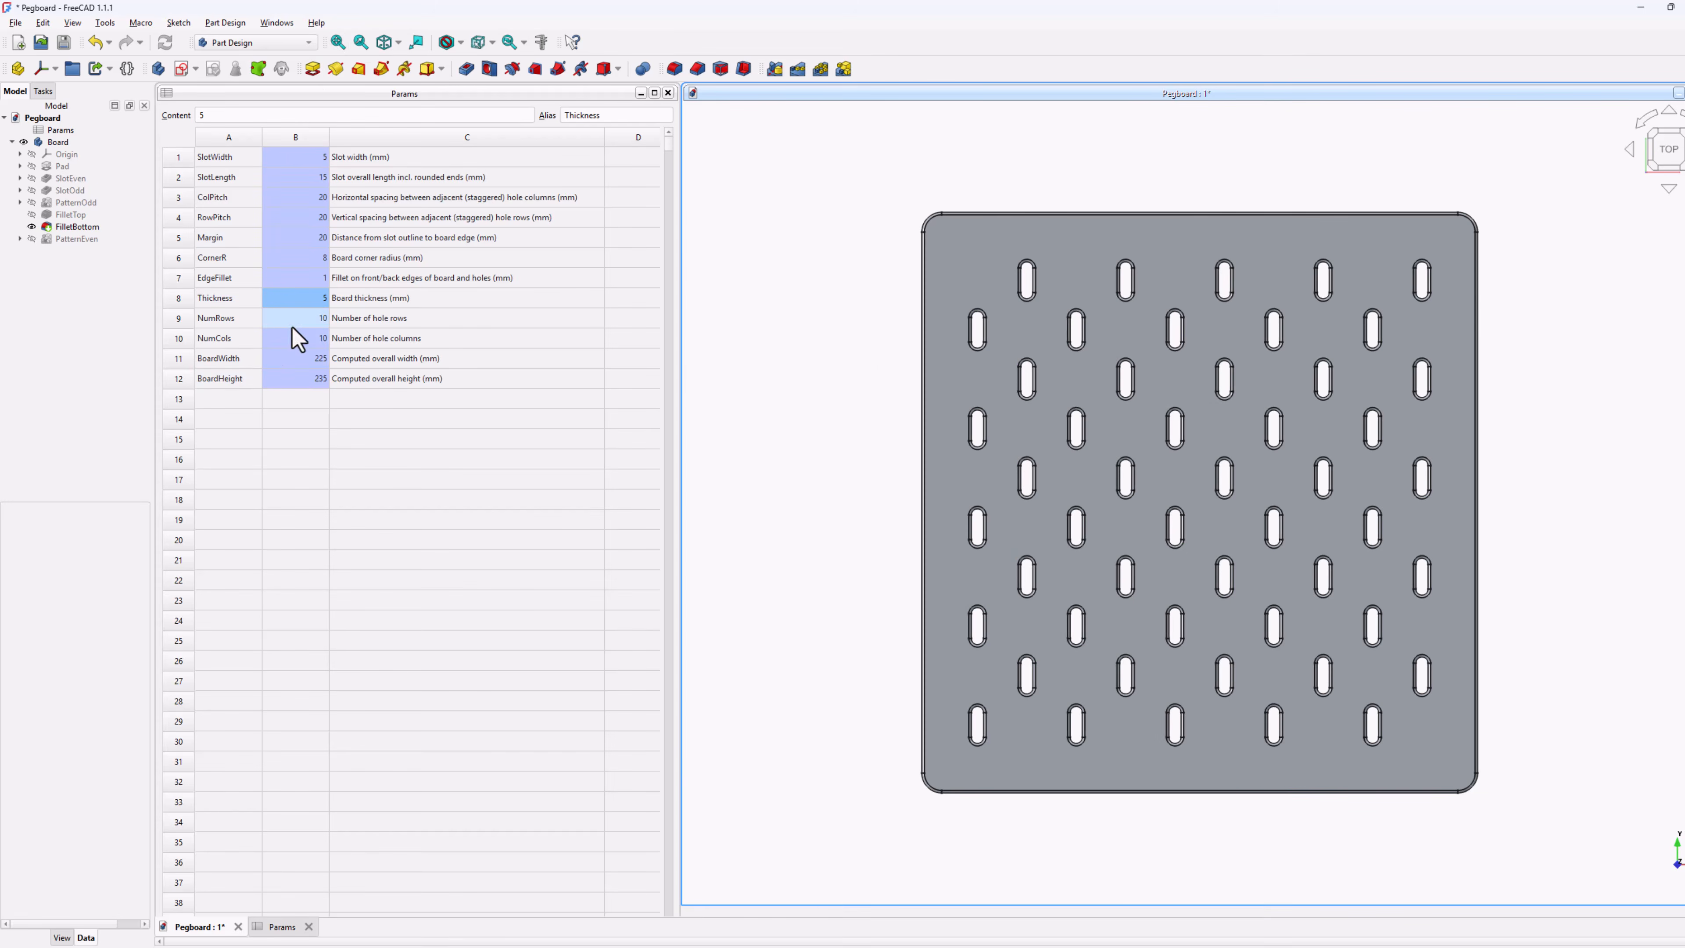
middle_click_drag(914, 583, 500, 575)
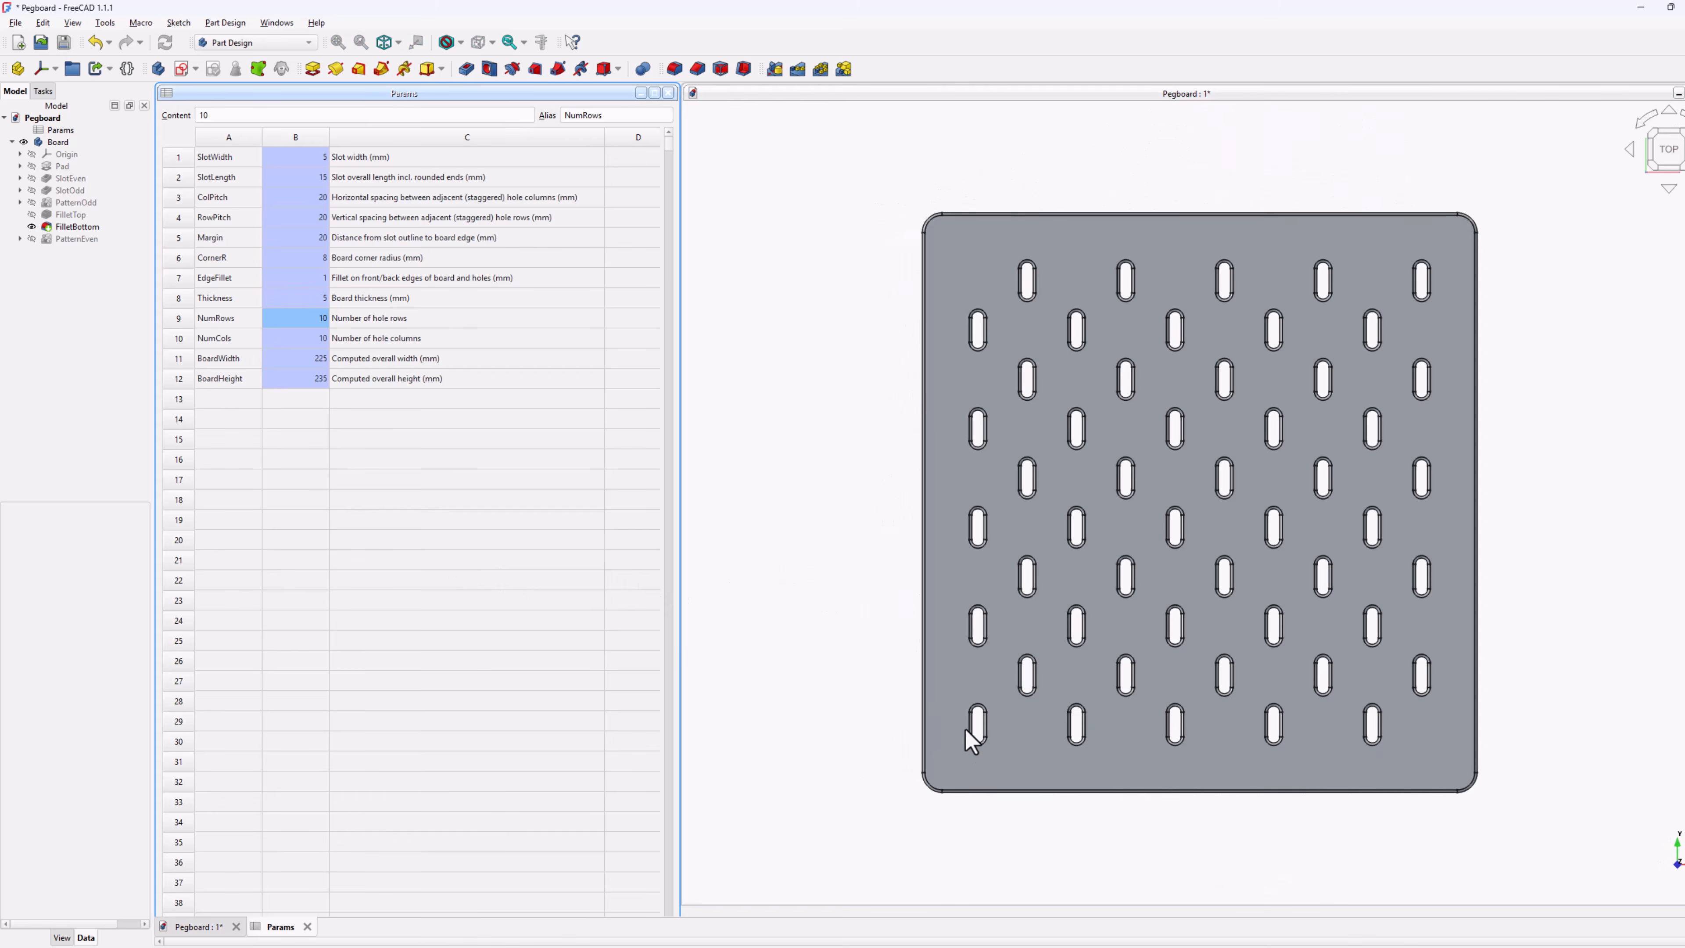
middle_click_drag(910, 414, 951, 440)
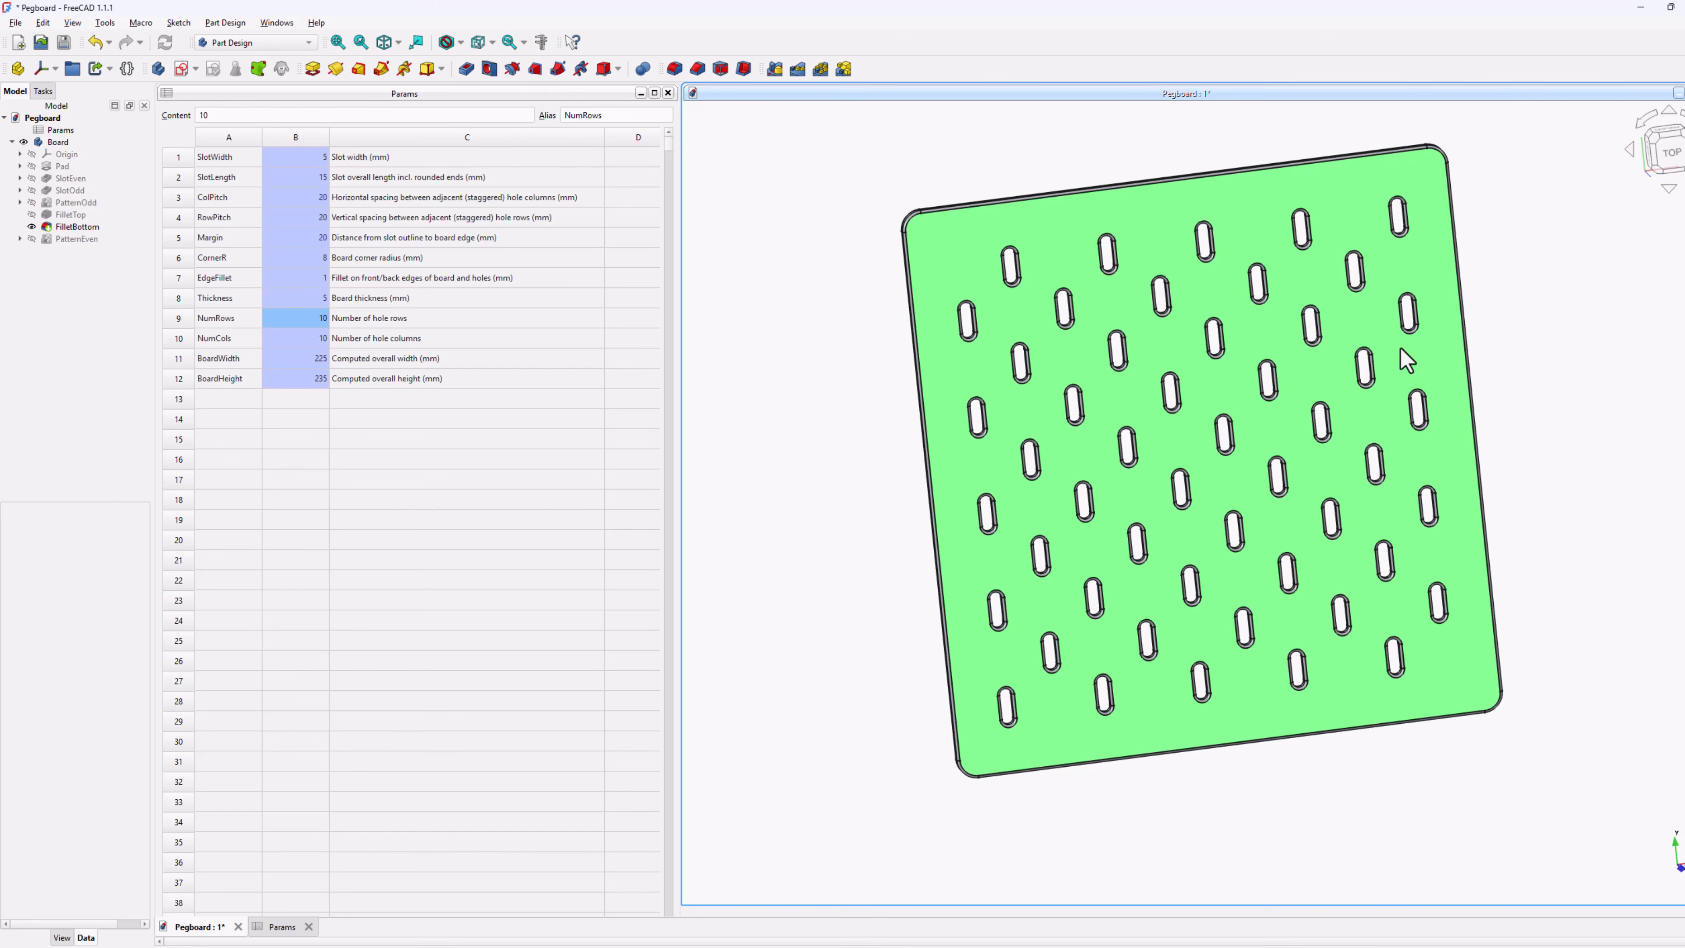
Export the Board body as Pegboard-Board.3mf in 3D Manufacturing Format to the Claude documents folder.
key("2")
left_click(57, 142)
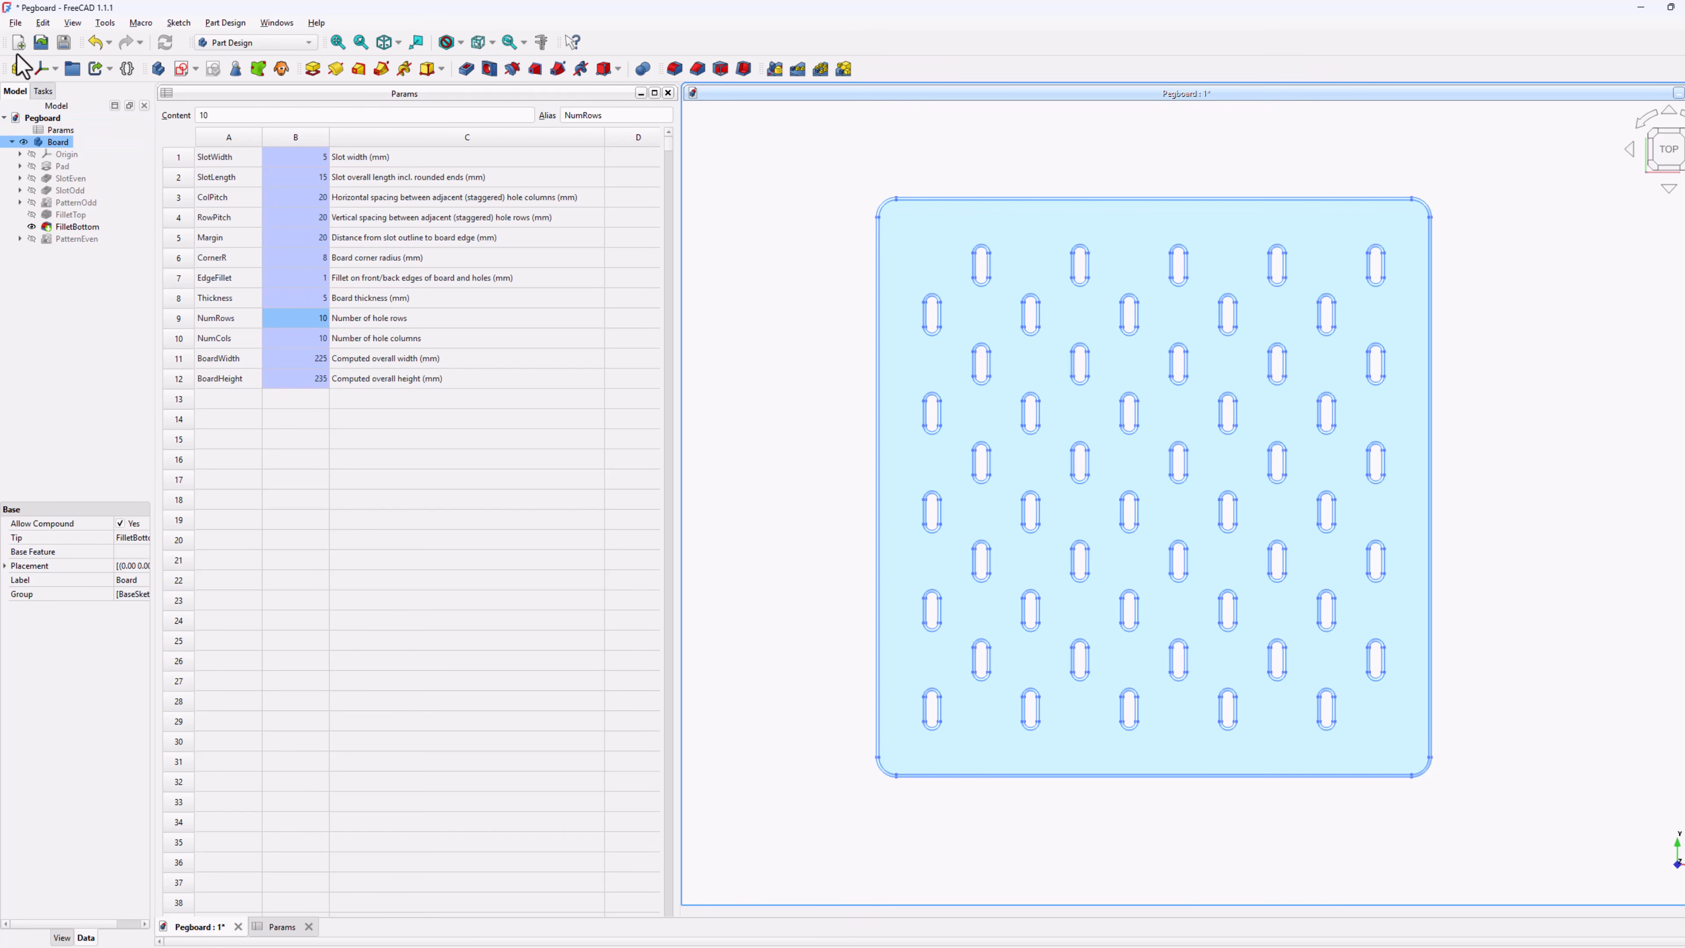
left_click(15, 22)
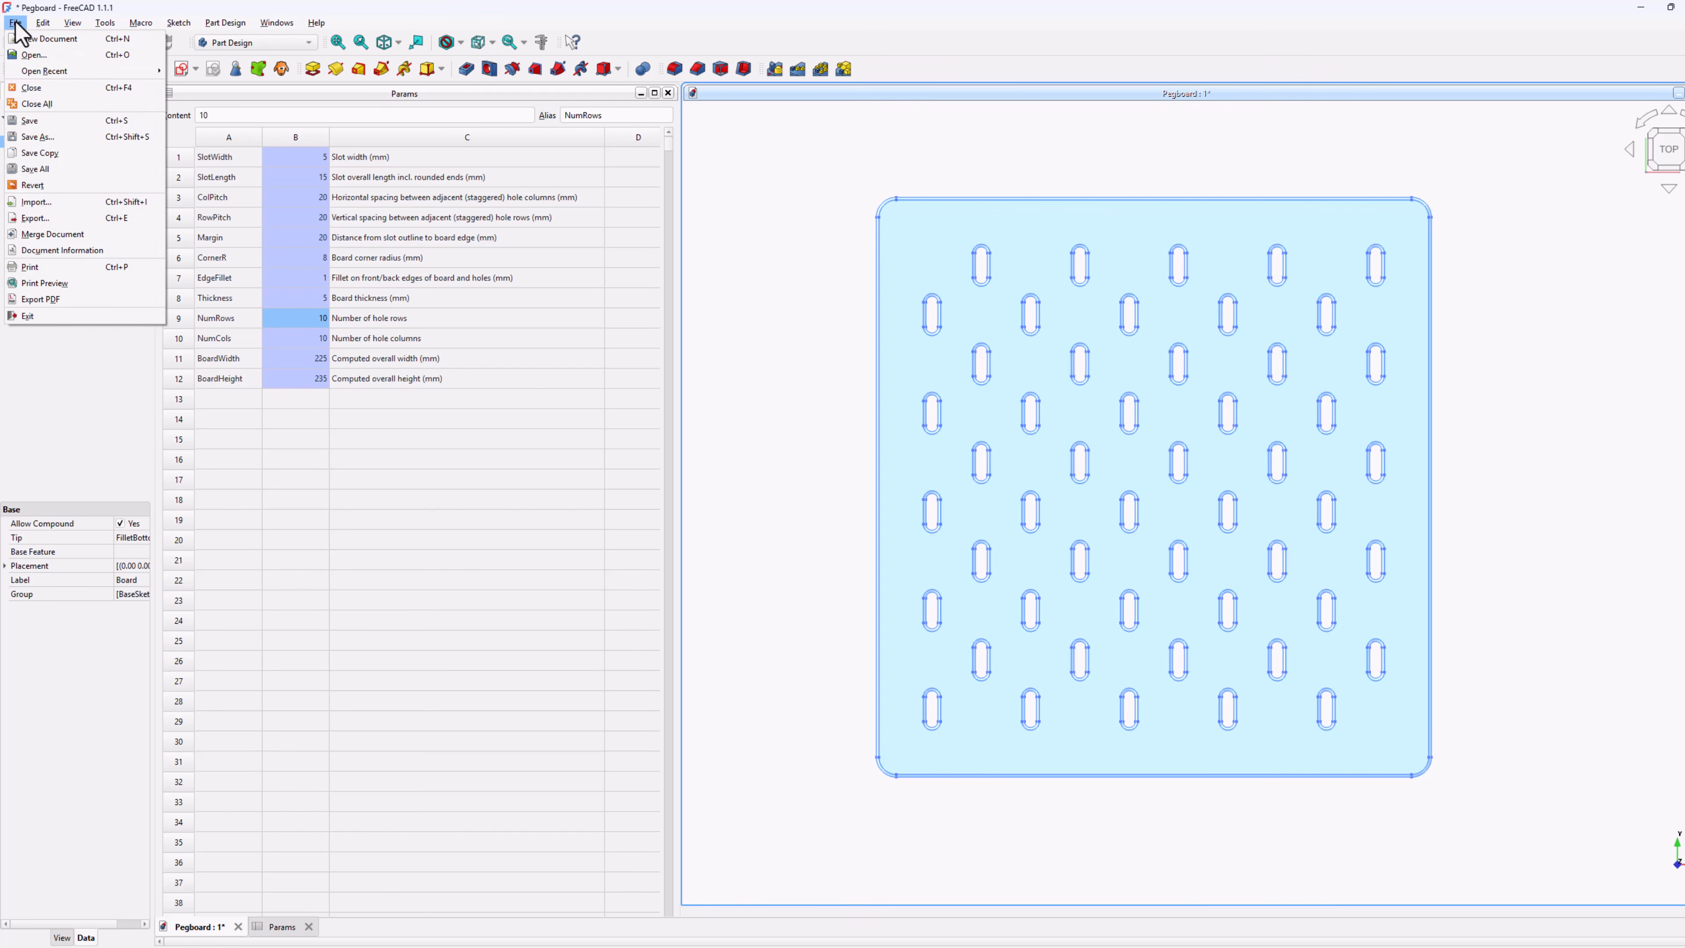
left_click(24, 217)
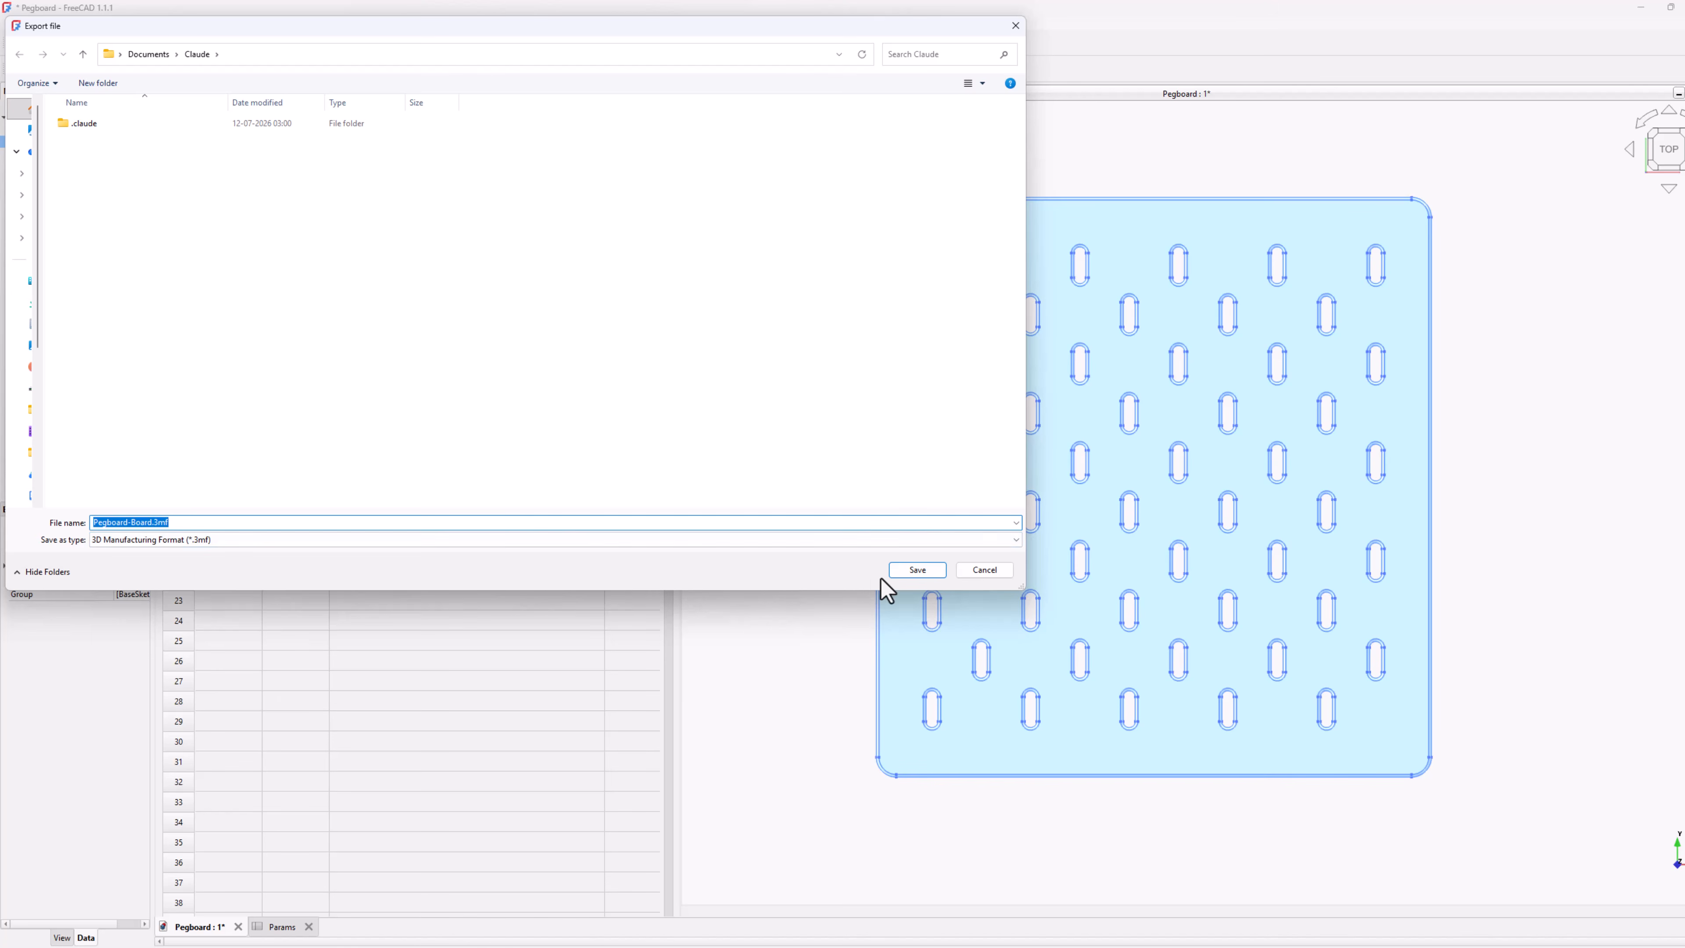
left_click(915, 571)
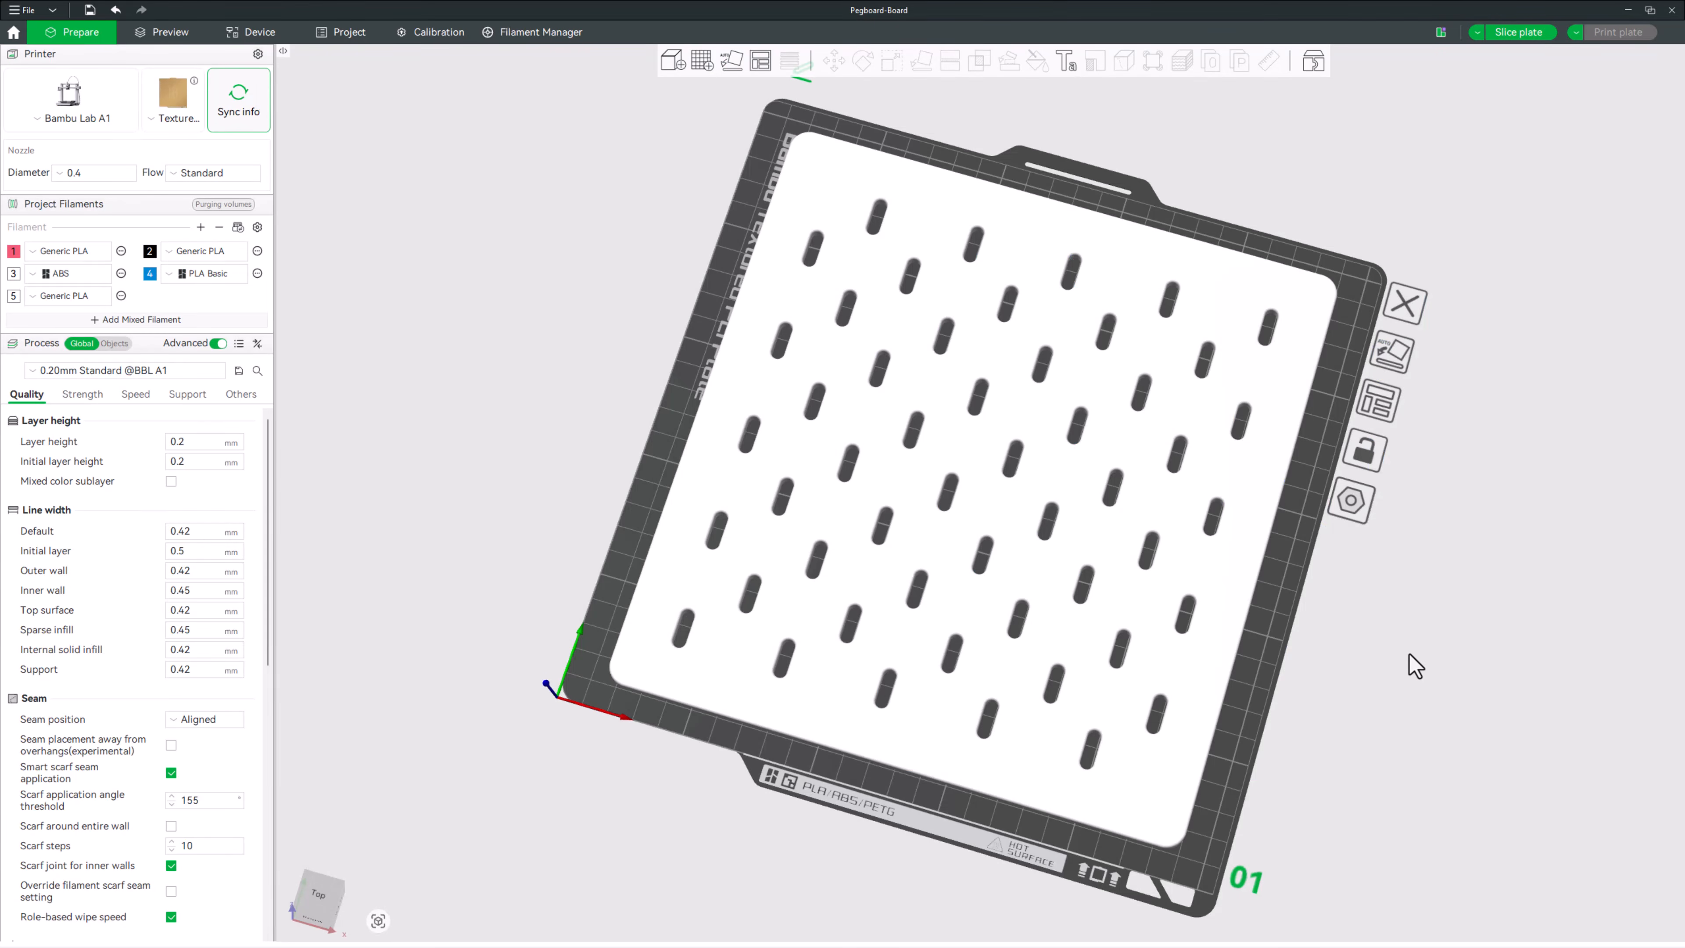
Slice the plate holding the pegboard in Bambu Studio and go through its layers in the preview.
left_click_drag(1415, 665, 1467, 760)
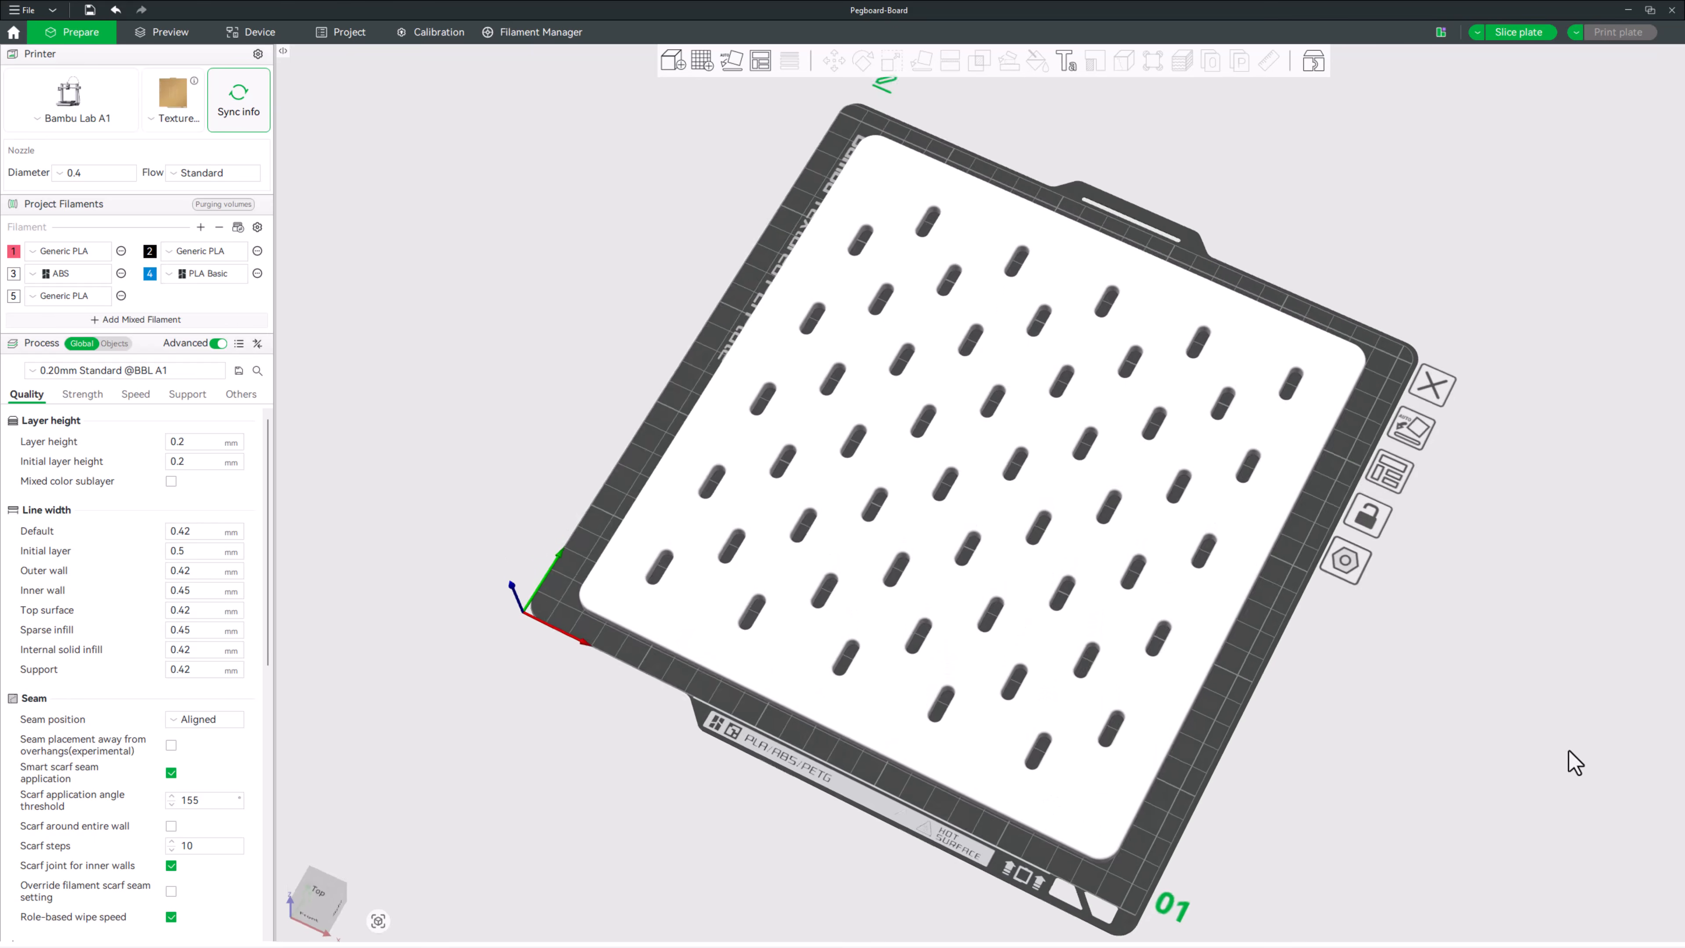
key("ctrl+r")
left_click_drag(1663, 820, 1662, 461)
left_click_drag(1669, 396, 1664, 166)
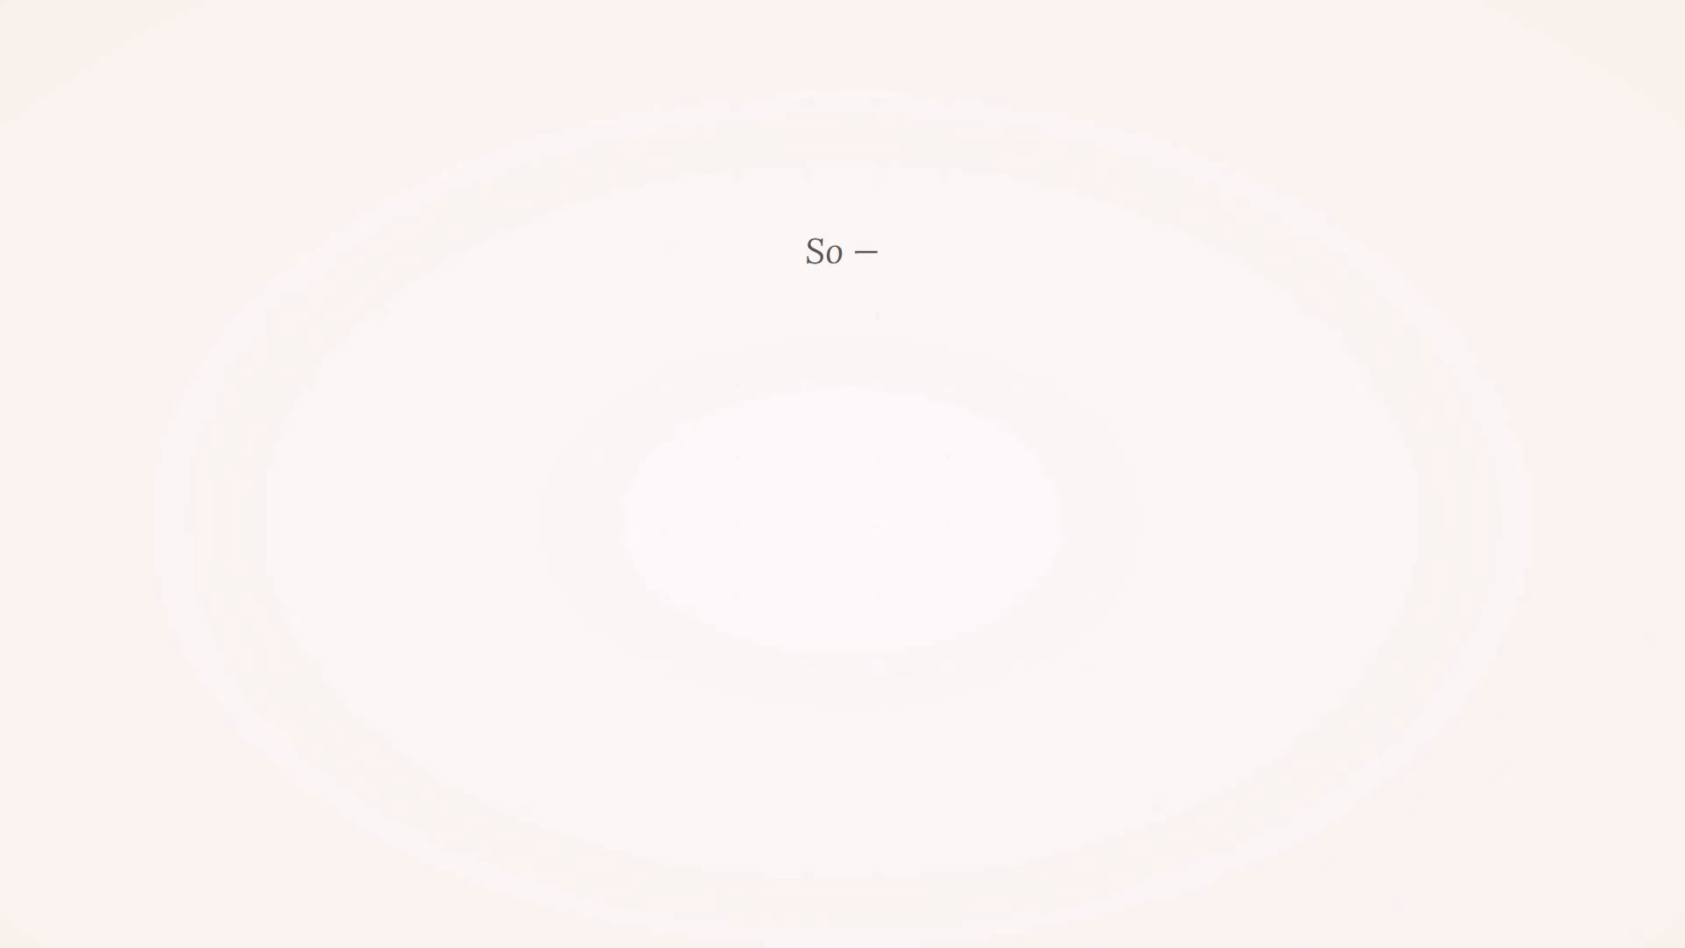